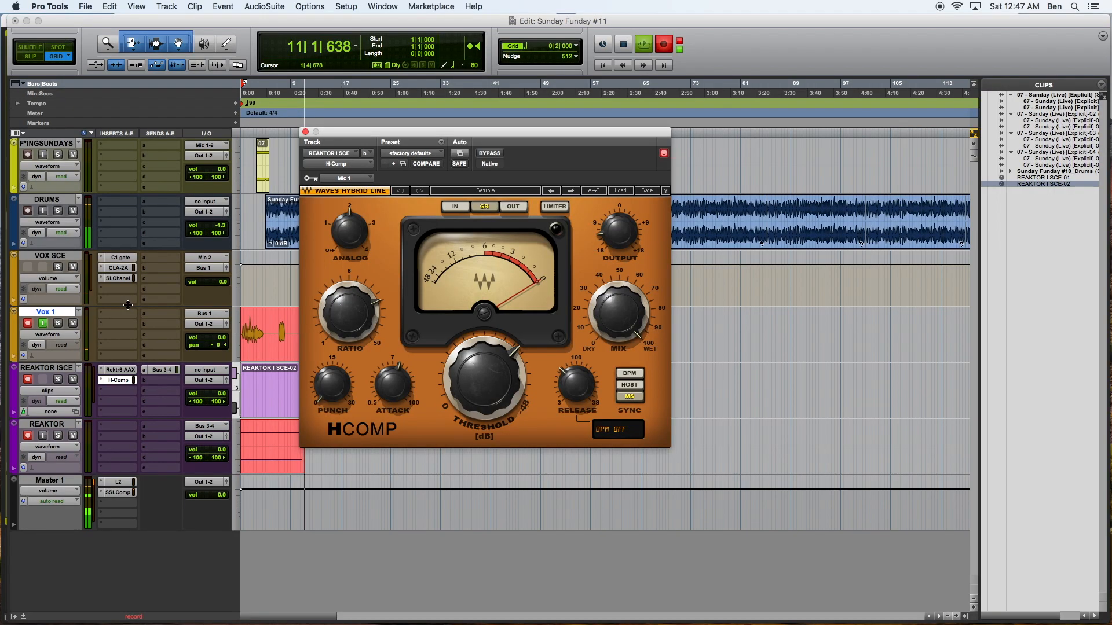
Bypass and re-enable the H-Comp insert on the REAKTOR I SCE track, and close its plug-in window
{"action": "left_click", "coordinate": [120, 380], "text": "super"}
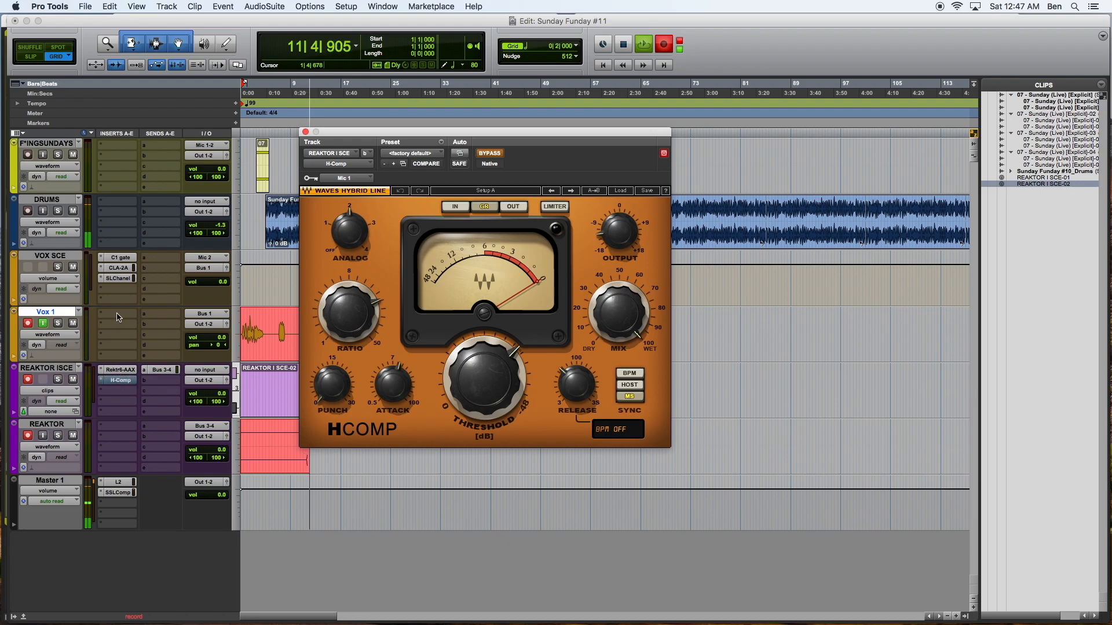
{"action": "left_click", "coordinate": [120, 382], "text": "super"}
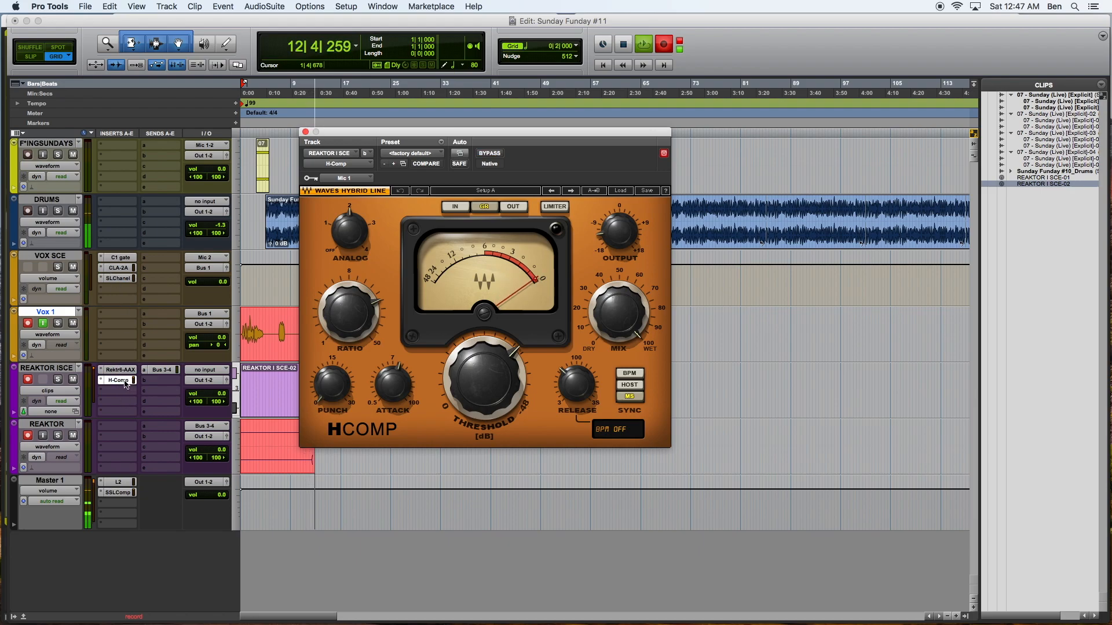
{"action": "left_click", "coordinate": [123, 381]}
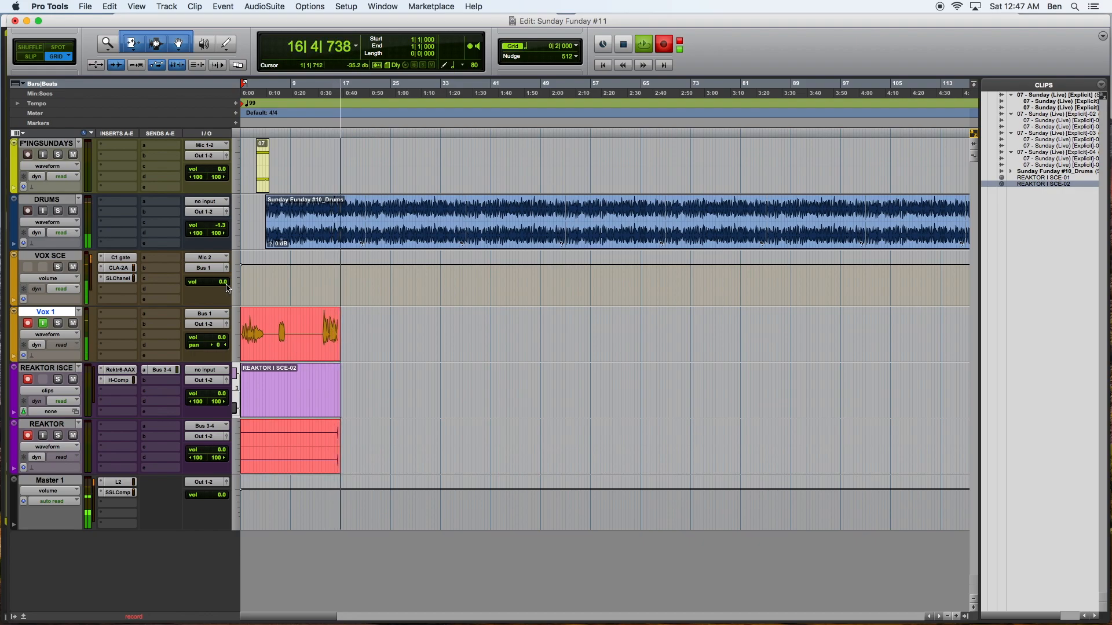
Open the Reaktor 6 insert in edit mode with its browser shown, and move the window to the screen's upper-left area
{"action": "left_click", "coordinate": [120, 371]}
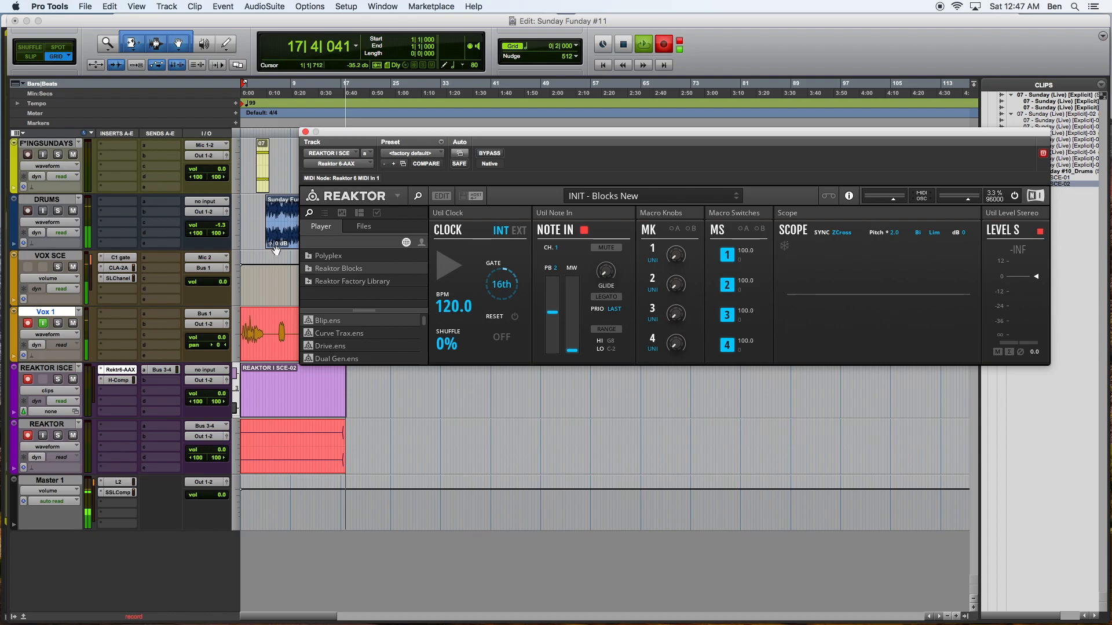
{"action": "left_click_drag", "start_coordinate": [441, 133], "coordinate": [302, 109]}
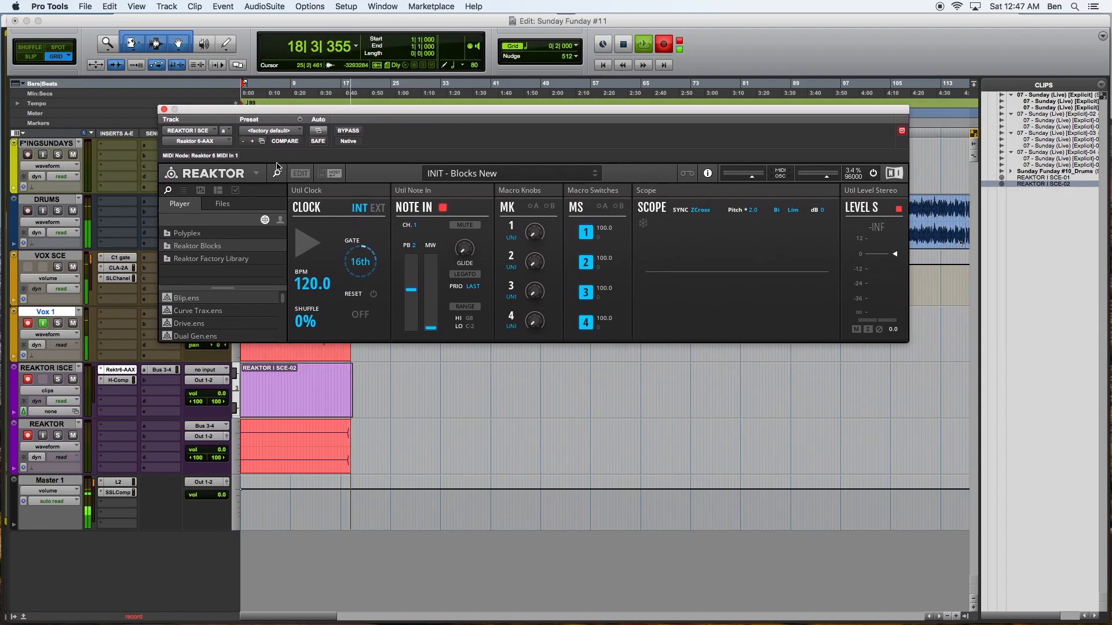
{"action": "left_click", "coordinate": [277, 176]}
{"action": "left_click", "coordinate": [293, 176]}
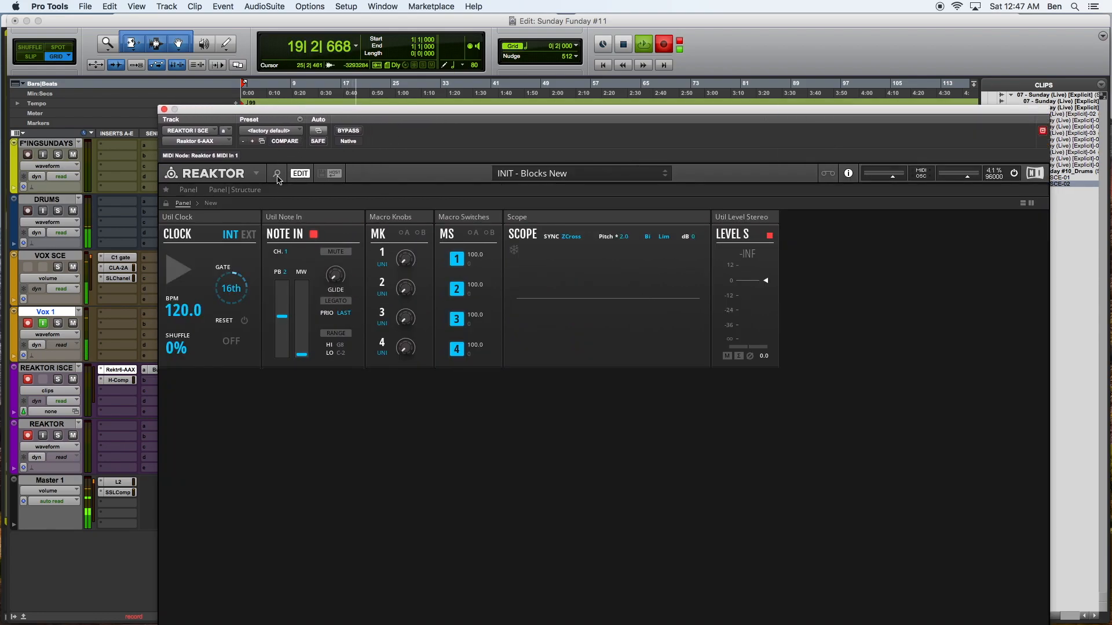
{"action": "left_click", "coordinate": [277, 173]}
{"action": "left_click_drag", "start_coordinate": [279, 114], "coordinate": [200, 42]}
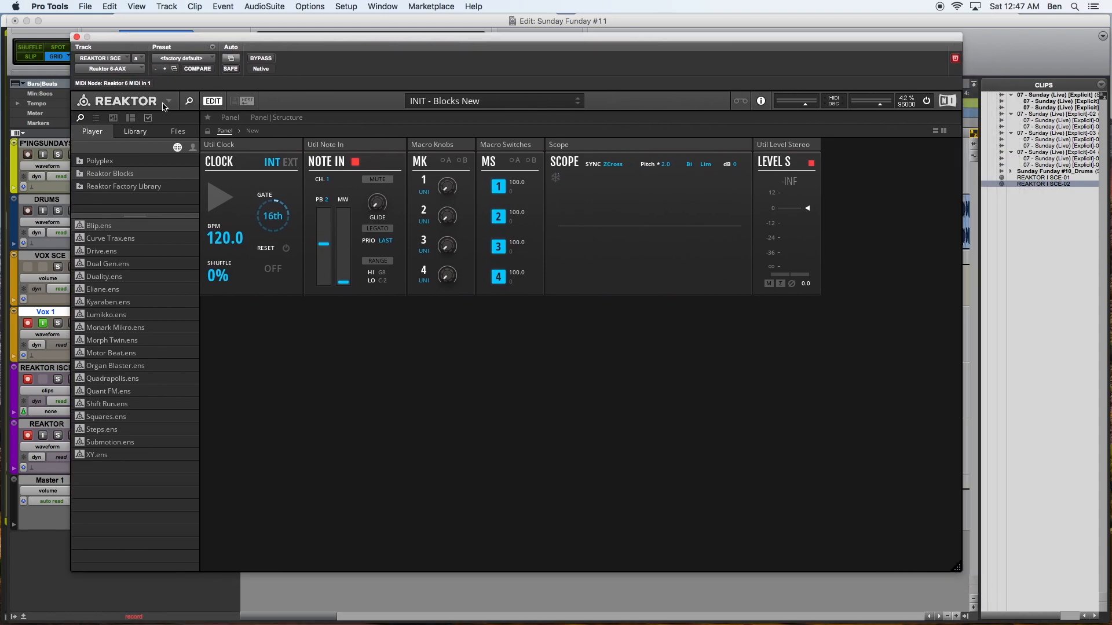
Show Reaktor's Library with an enlarged folder list and collapsed Reaktor Blocks, and display the ensemble's panel and structure together
{"action": "left_click", "coordinate": [135, 132]}
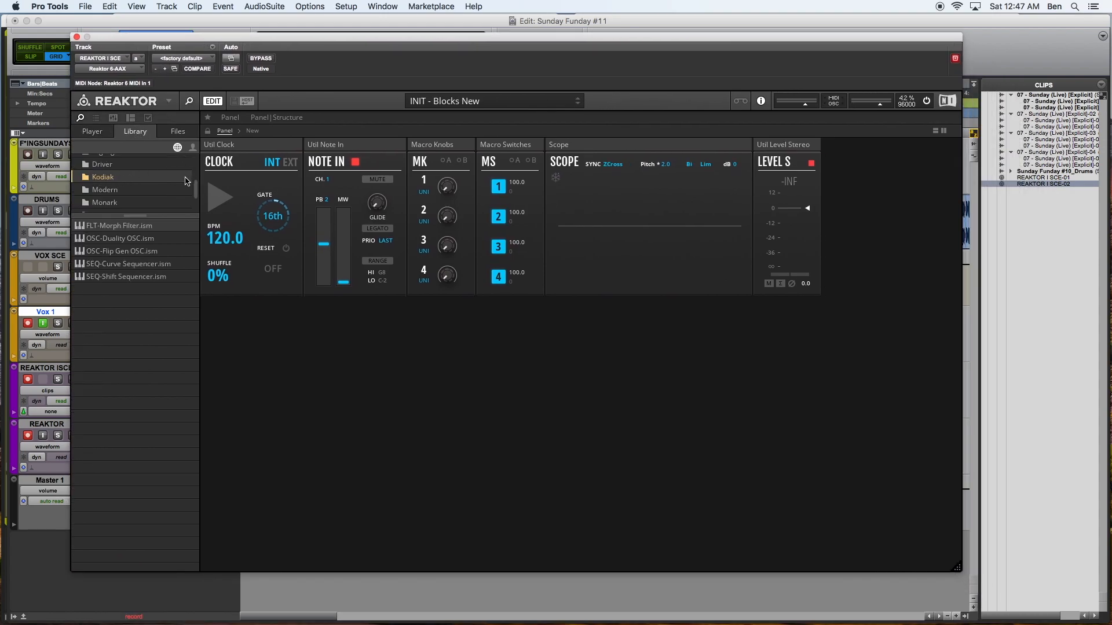
{"action": "left_click_drag", "start_coordinate": [136, 215], "coordinate": [154, 384]}
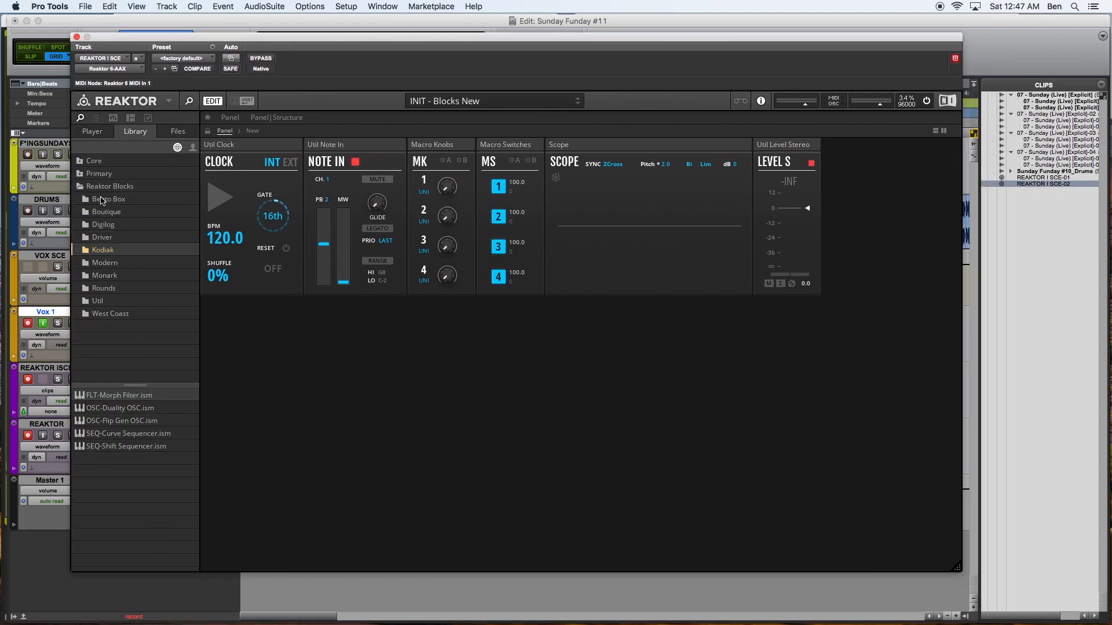
{"action": "left_click", "coordinate": [112, 187]}
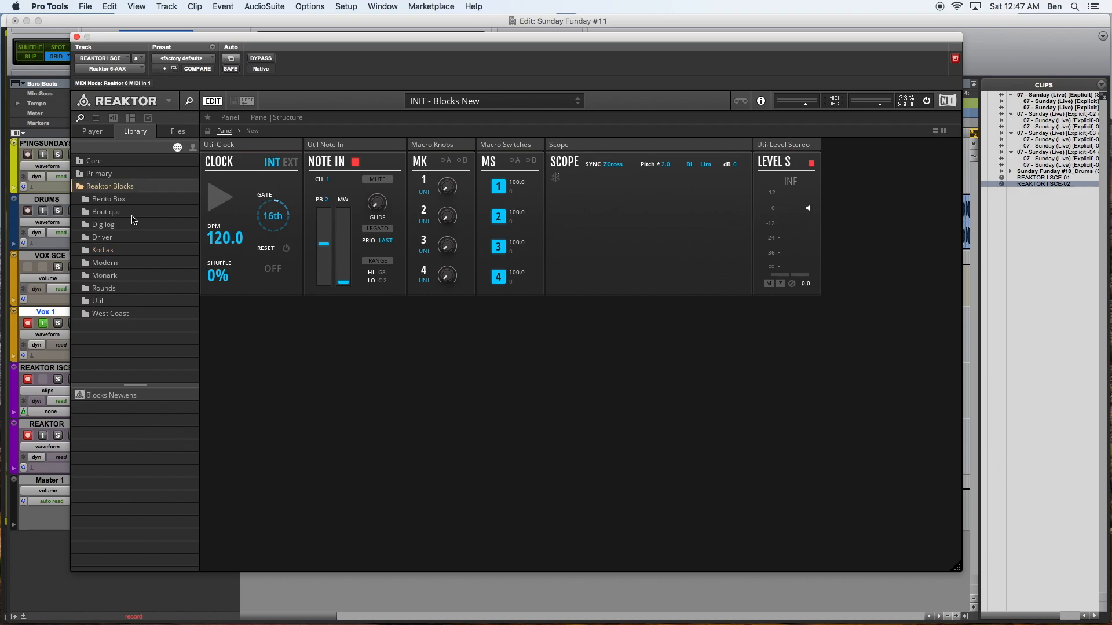
{"action": "left_click", "coordinate": [295, 118]}
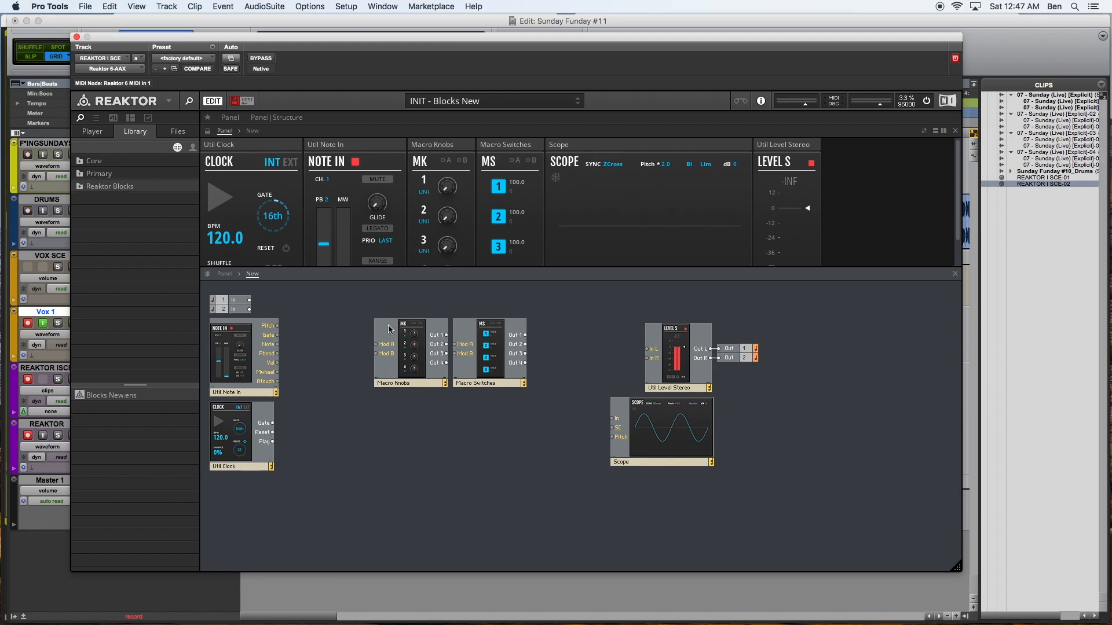
Delete the Util Clock, Macro Knobs, Macro Switches, Scope and Util Note In blocks from the structure
{"action": "left_click", "coordinate": [241, 438]}
{"action": "left_click_drag", "start_coordinate": [377, 319], "coordinate": [520, 351]}
{"action": "left_click", "coordinate": [649, 444]}
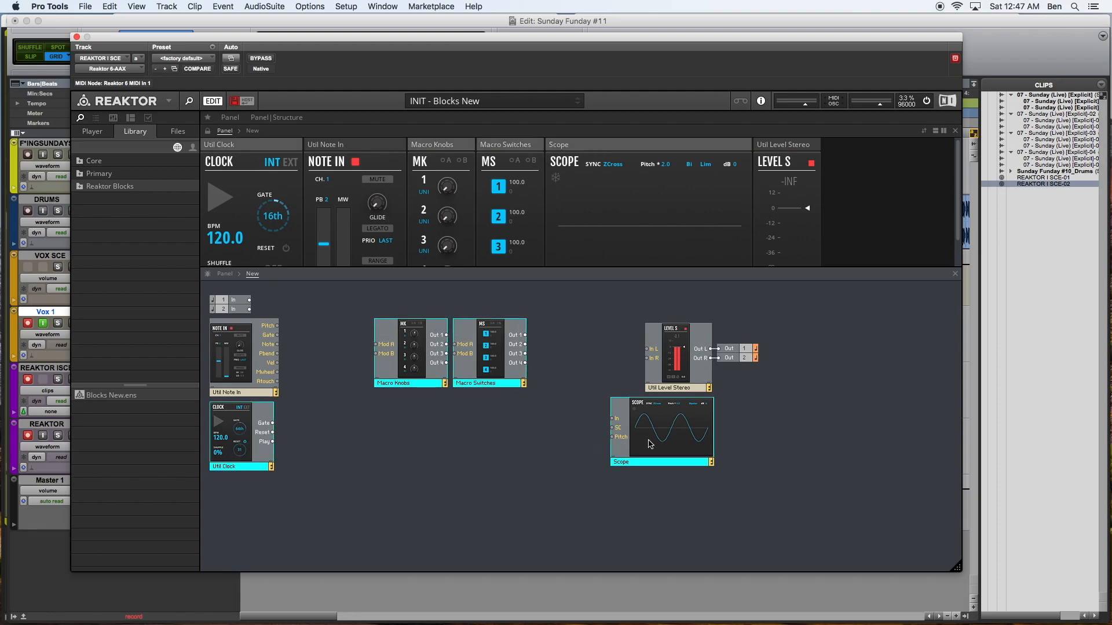
{"action": "key", "text": "Delete"}
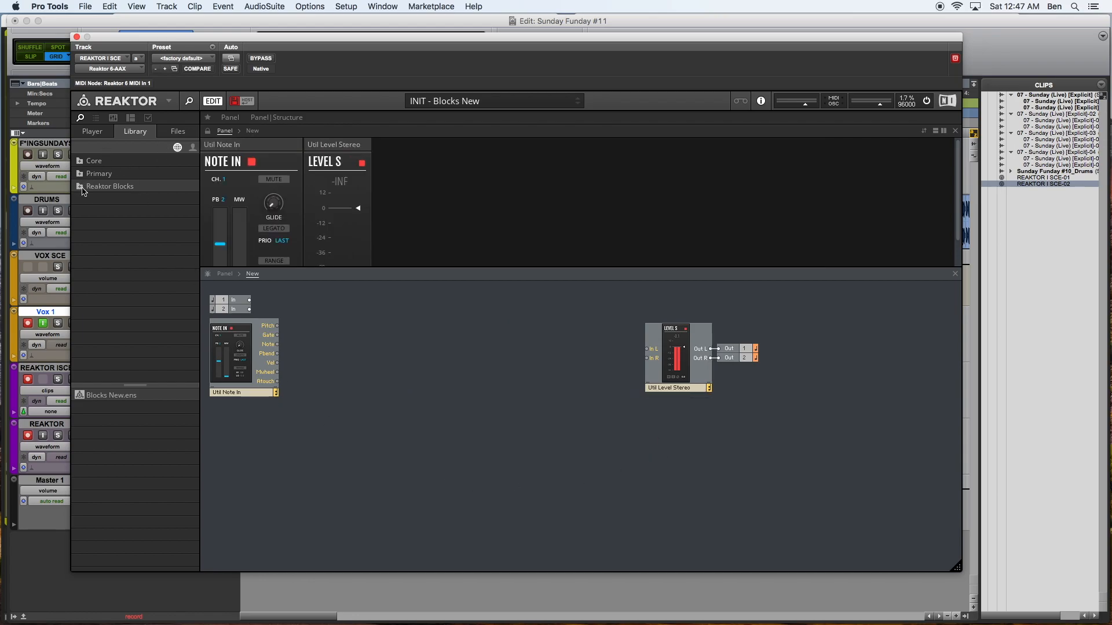
{"action": "left_click", "coordinate": [239, 352]}
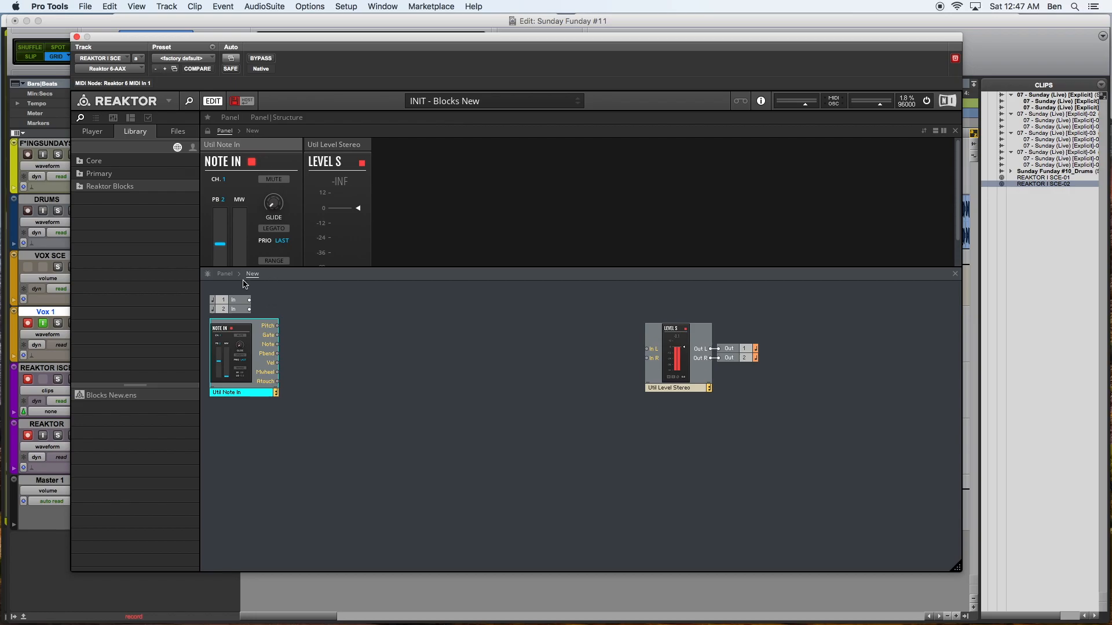
{"action": "key", "text": "Delete"}
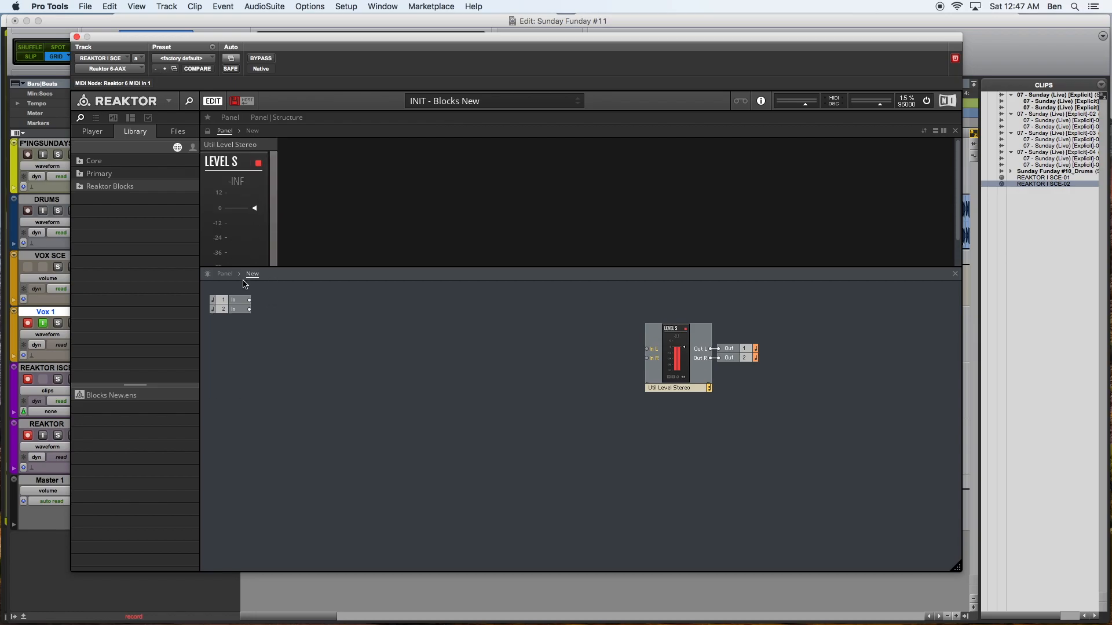
Open the Util folder of Reaktor Blocks in the factory library
{"action": "left_click", "coordinate": [193, 149]}
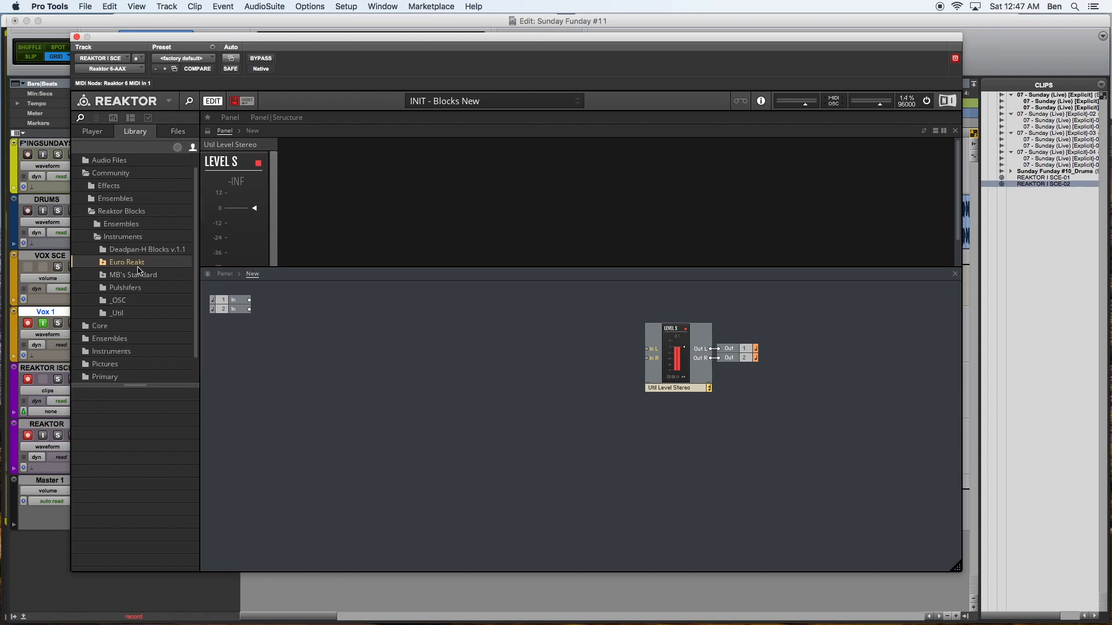
{"action": "left_click", "coordinate": [177, 147]}
{"action": "left_click", "coordinate": [84, 188]}
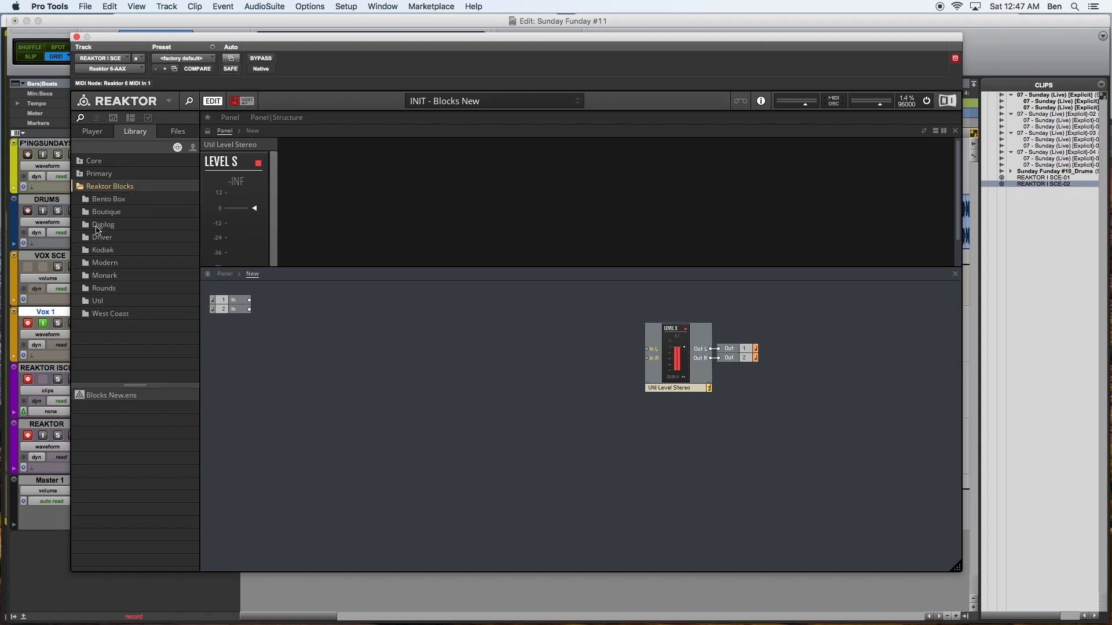
{"action": "left_click", "coordinate": [106, 226]}
{"action": "left_click", "coordinate": [101, 302]}
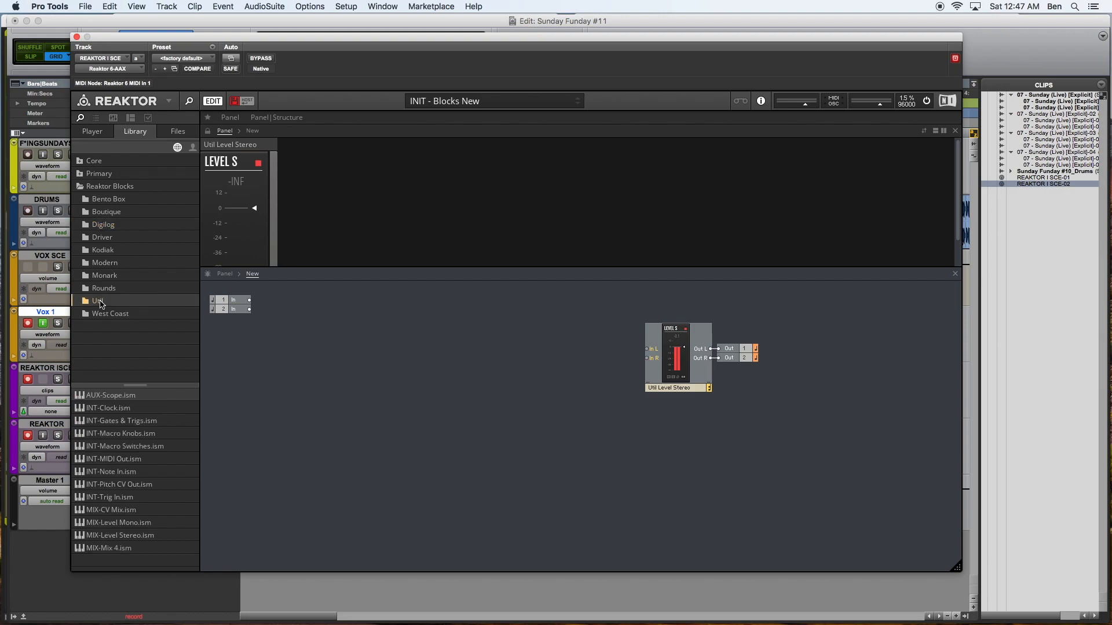
Browse the Util blocks and add INT-Clock.ism to the structure below the input terminals
{"action": "left_click", "coordinate": [121, 434]}
{"action": "left_click", "coordinate": [121, 458]}
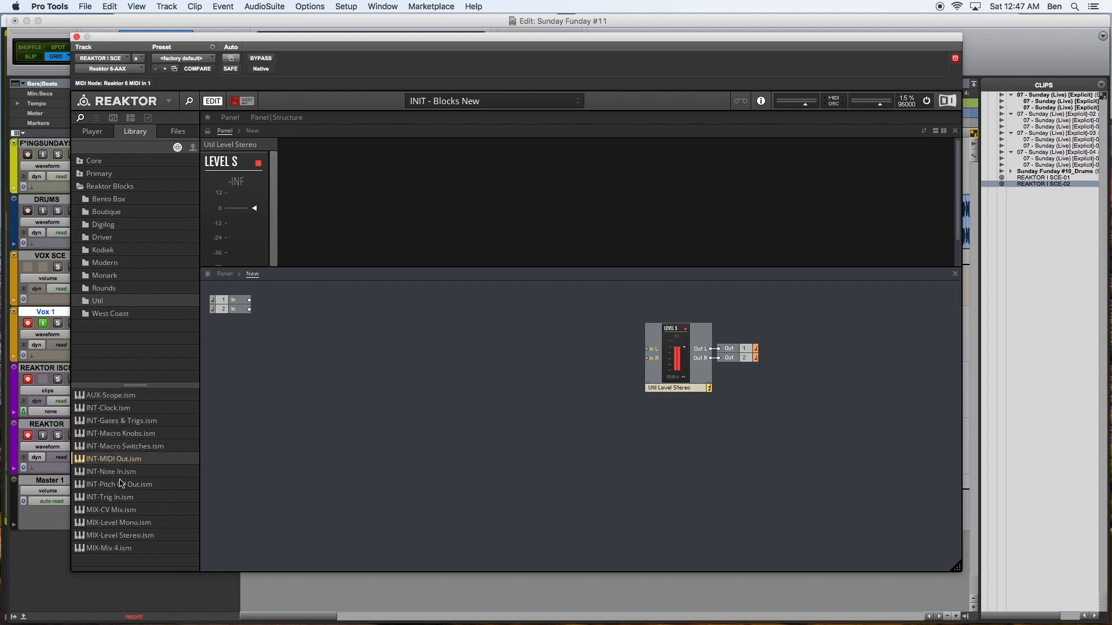
{"action": "left_click", "coordinate": [121, 486]}
{"action": "left_click", "coordinate": [119, 512]}
{"action": "left_click", "coordinate": [120, 533]}
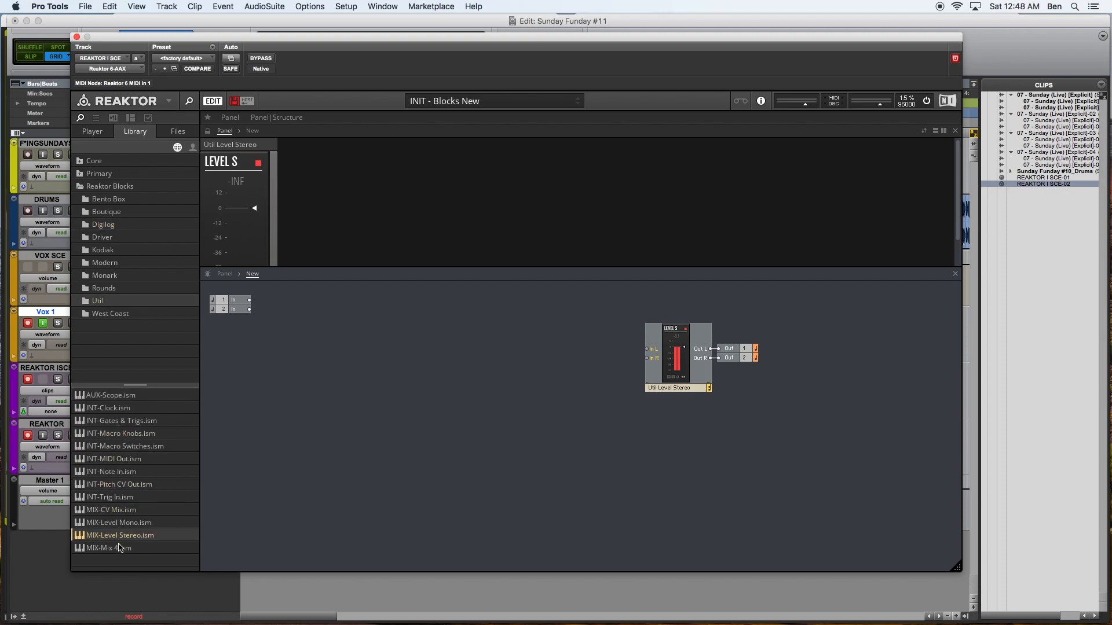
{"action": "left_click_drag", "start_coordinate": [120, 415], "coordinate": [256, 350]}
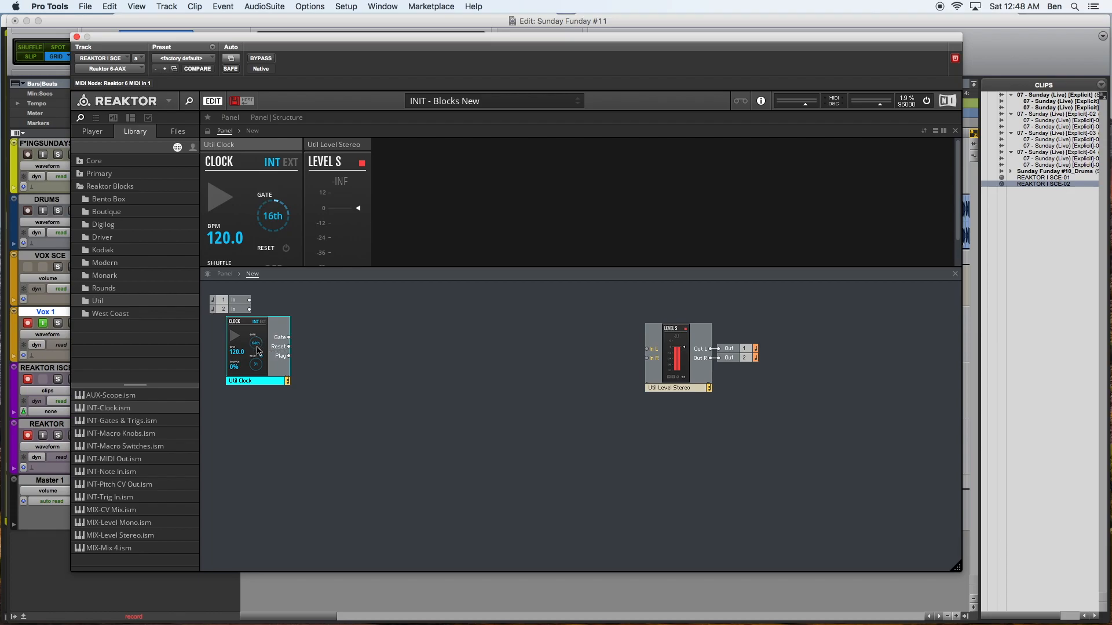
Look inside the Util Clock block, return to the New level, and reposition the clock just beneath the input terminals
{"action": "double_click", "coordinate": [257, 346]}
{"action": "left_click", "coordinate": [252, 274]}
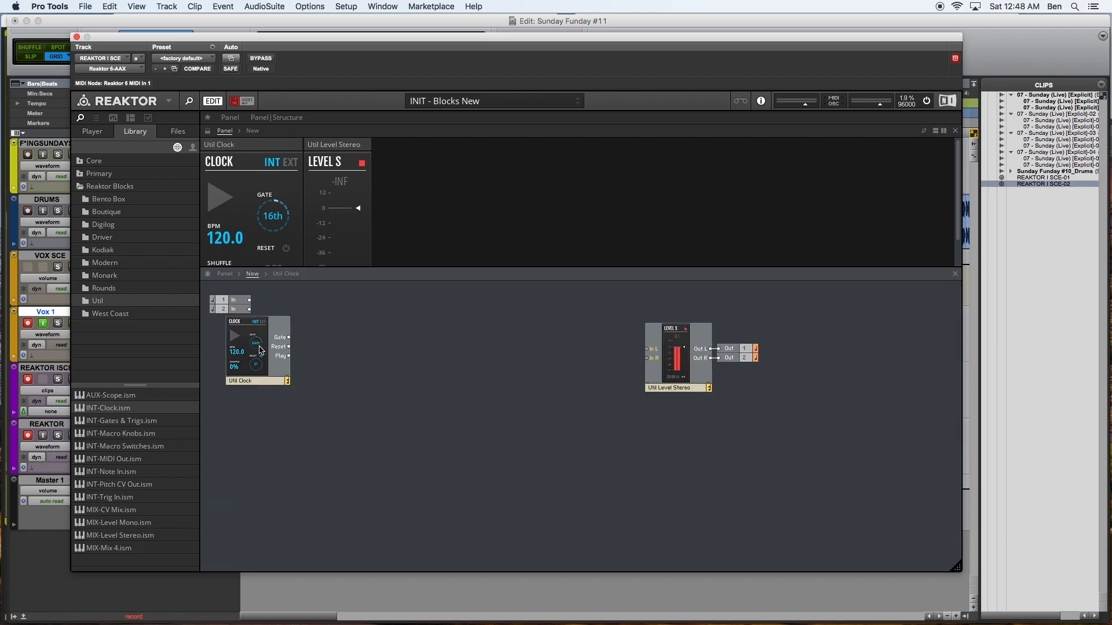
{"action": "left_click_drag", "start_coordinate": [260, 350], "coordinate": [252, 357]}
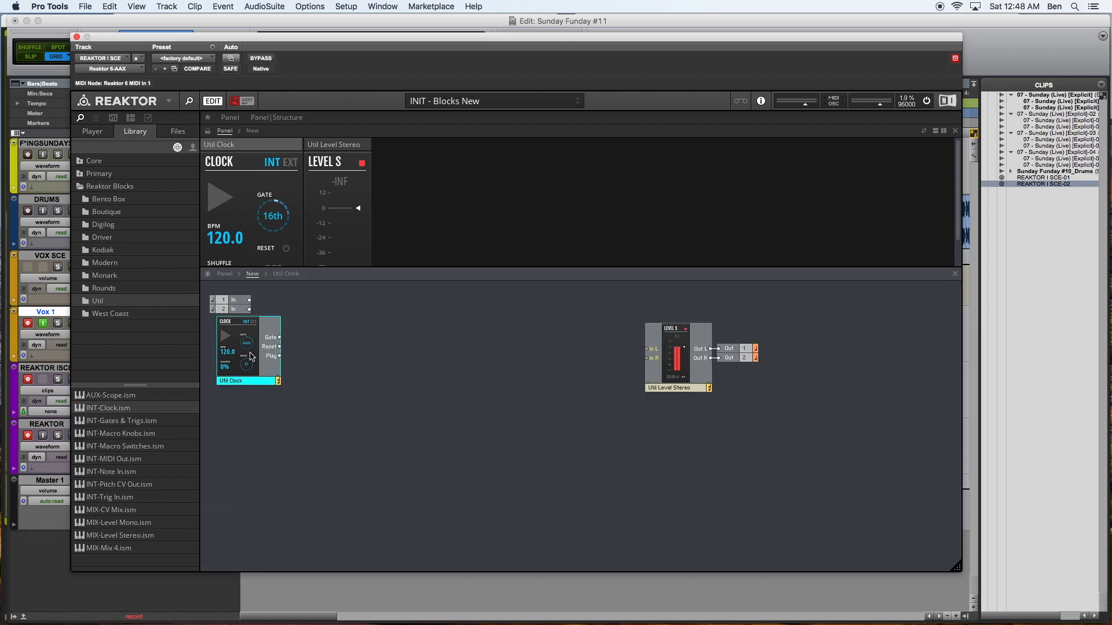
{"action": "left_click", "coordinate": [351, 307]}
{"action": "left_click_drag", "start_coordinate": [247, 363], "coordinate": [244, 377]}
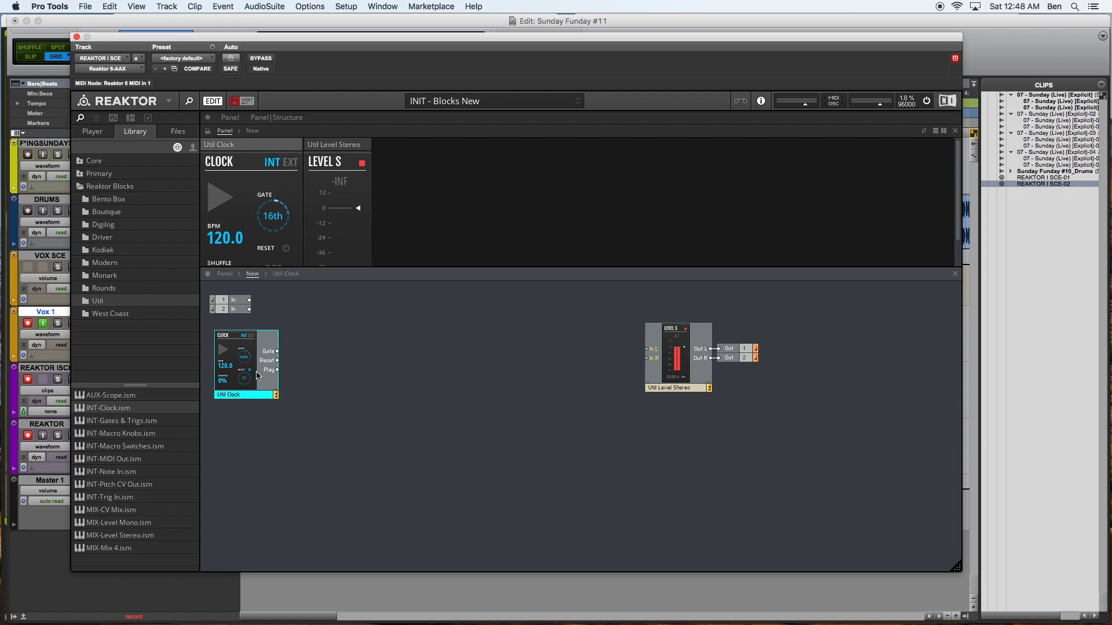
{"action": "left_click", "coordinate": [386, 380]}
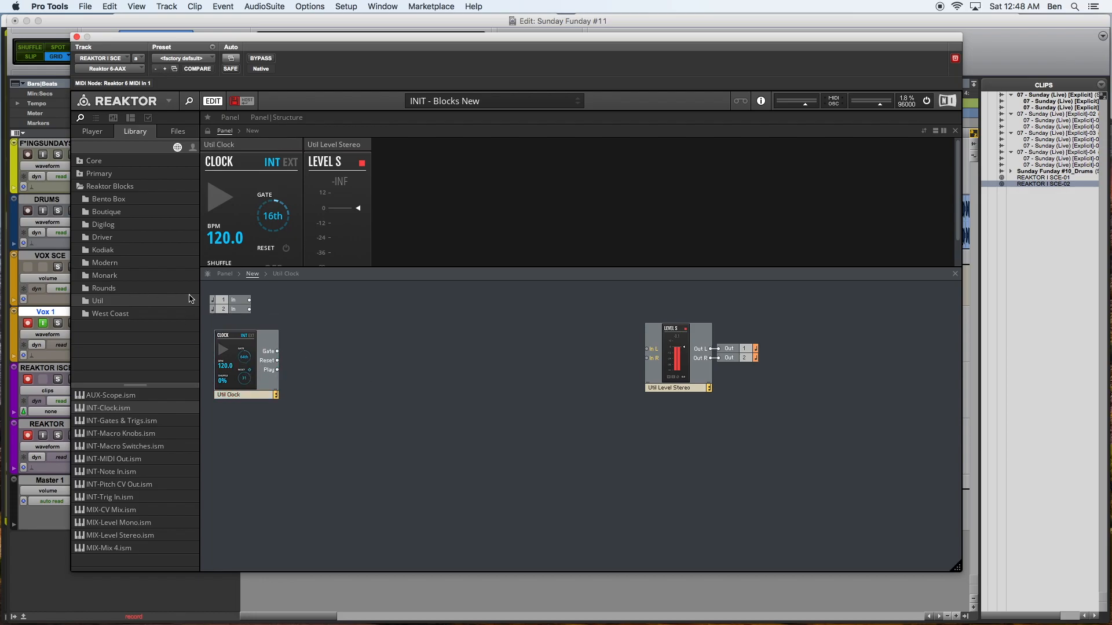
Open the Bento Box folder, and move Util Level Stereo with its two output terminals farther right in the structure
{"action": "left_click", "coordinate": [135, 200]}
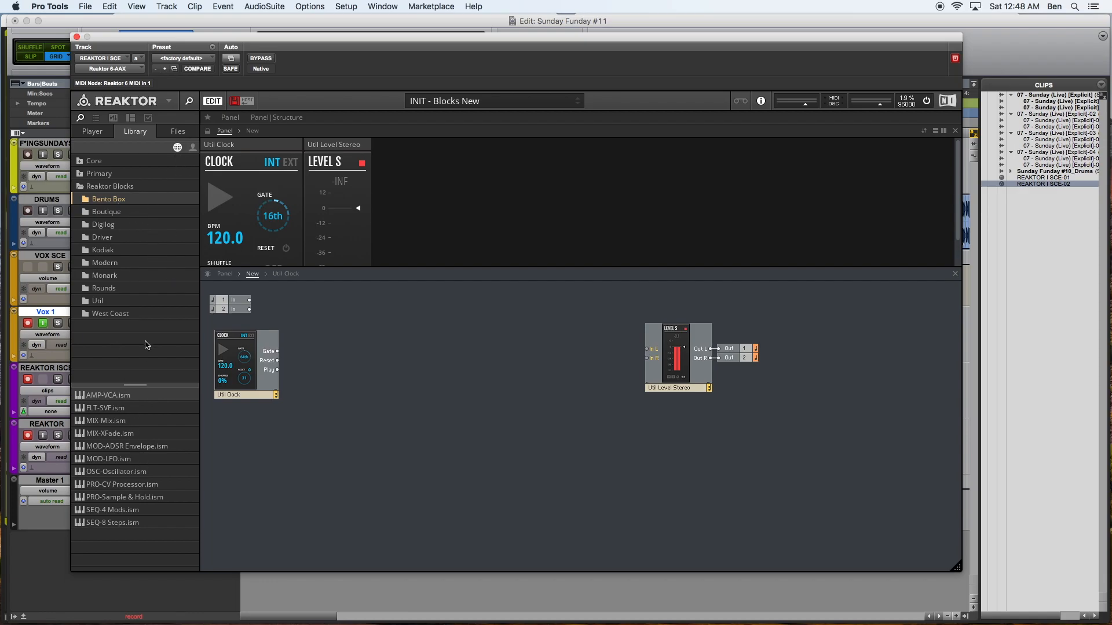
{"action": "left_click", "coordinate": [611, 376]}
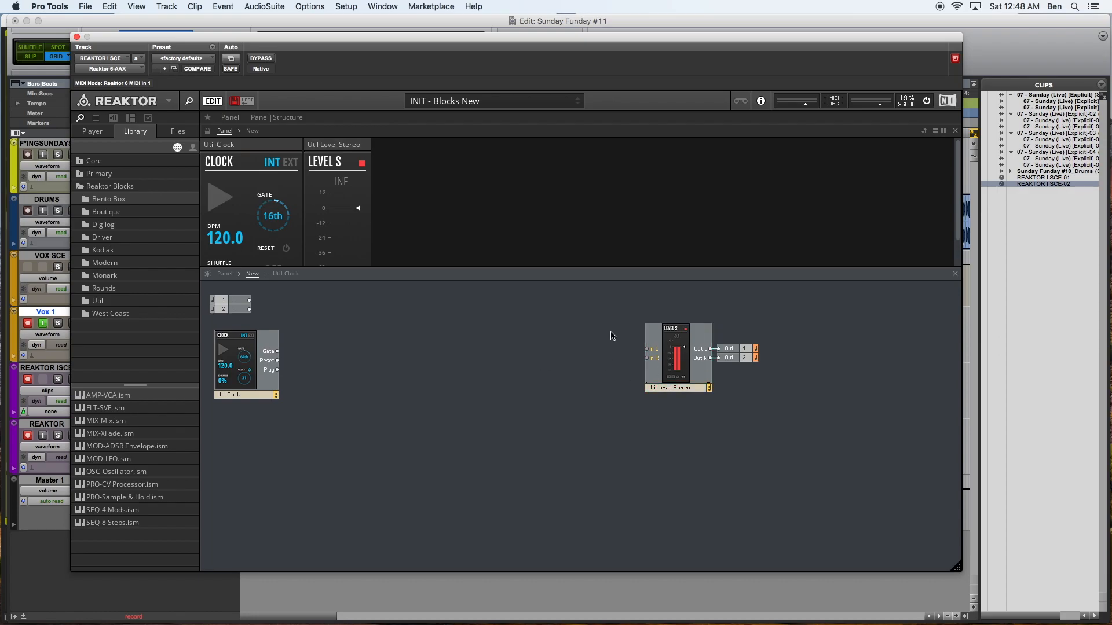
{"action": "left_click_drag", "start_coordinate": [612, 336], "coordinate": [776, 401]}
{"action": "left_click_drag", "start_coordinate": [669, 366], "coordinate": [767, 359]}
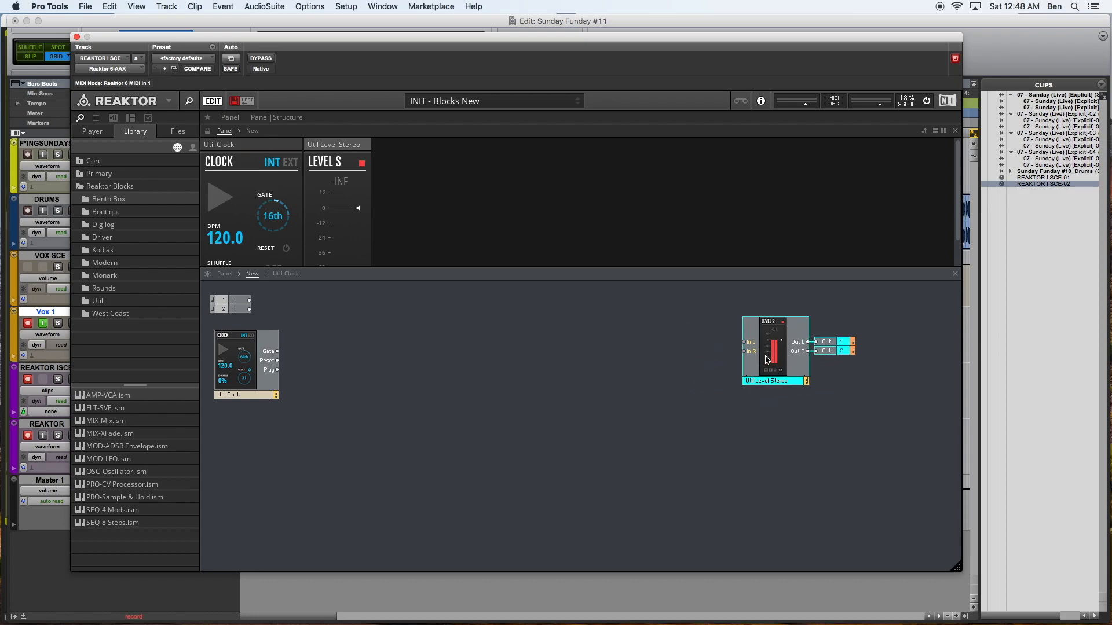
{"action": "left_click", "coordinate": [454, 429]}
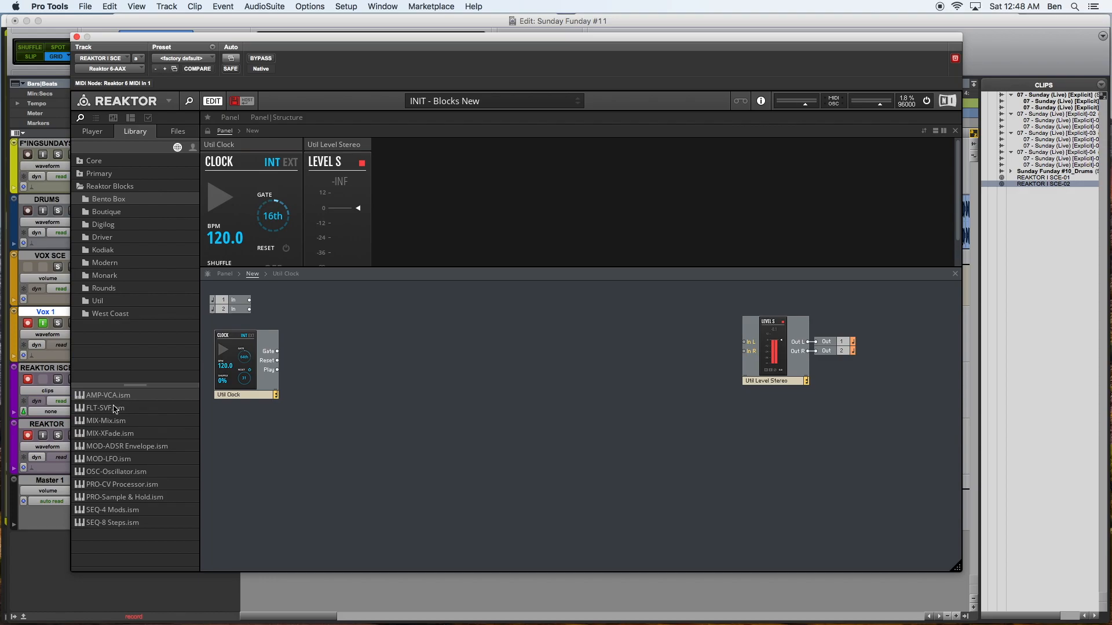
Delete the Util Level Stereo block, keeping the two output terminals
{"action": "left_click", "coordinate": [132, 396]}
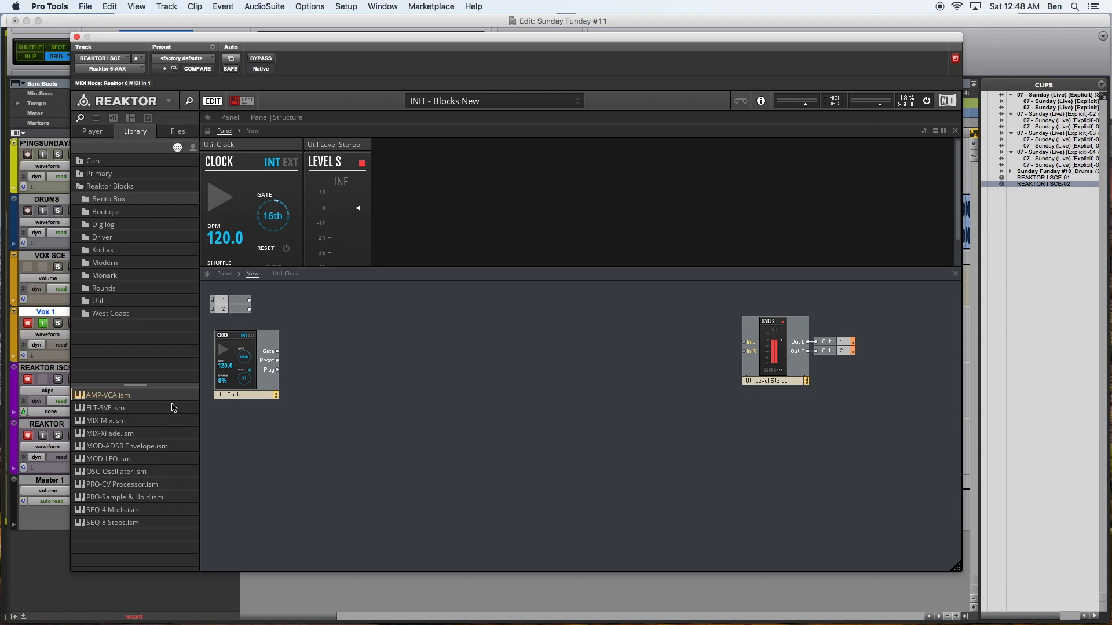
{"action": "left_click", "coordinate": [522, 386]}
{"action": "left_click", "coordinate": [774, 337]}
{"action": "left_click", "coordinate": [681, 351]}
{"action": "left_click", "coordinate": [762, 359]}
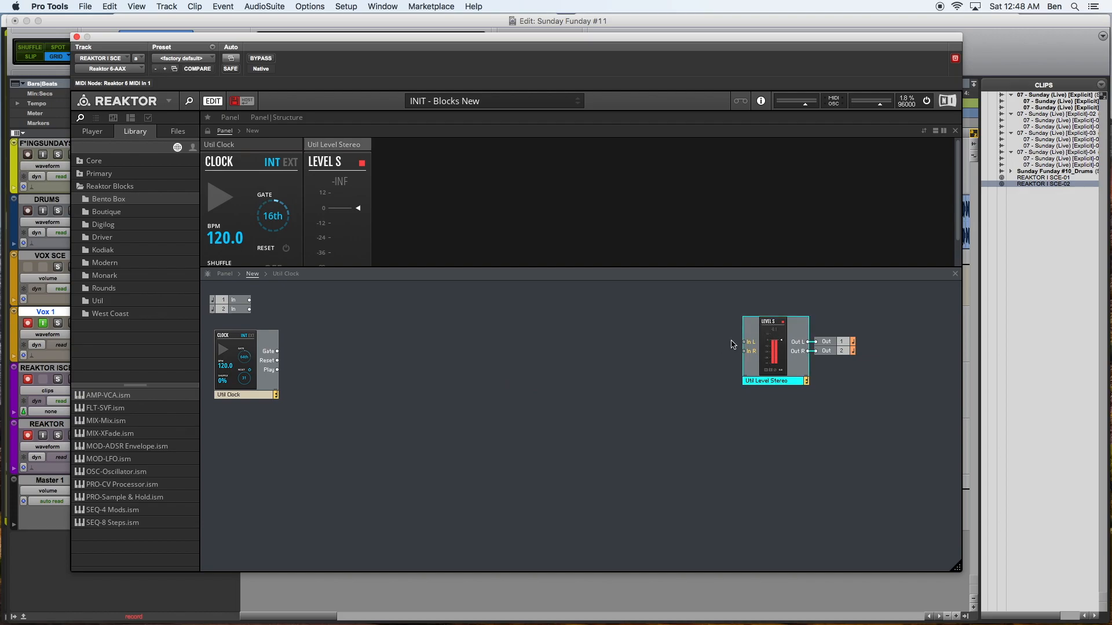
{"action": "key", "text": "Delete"}
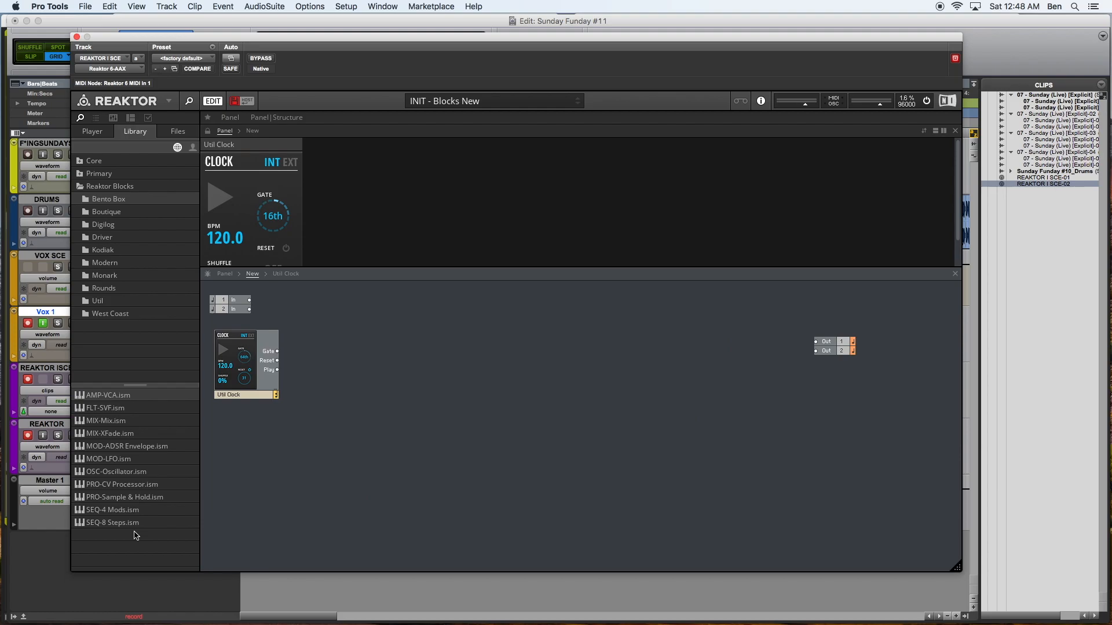
Add MIX-Mix 4.ism from the Util folder before the output terminals, and wire its Out L and Out R to outputs 1 and 2
{"action": "left_click", "coordinate": [99, 301]}
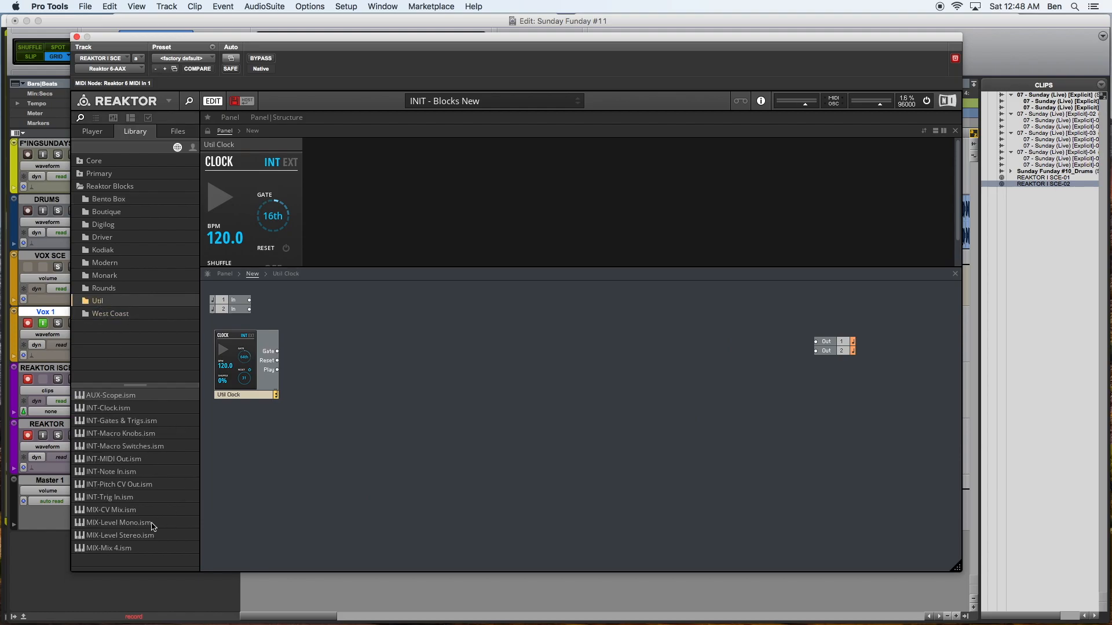
{"action": "left_click_drag", "start_coordinate": [95, 555], "coordinate": [611, 403]}
{"action": "left_click_drag", "start_coordinate": [690, 386], "coordinate": [738, 325]}
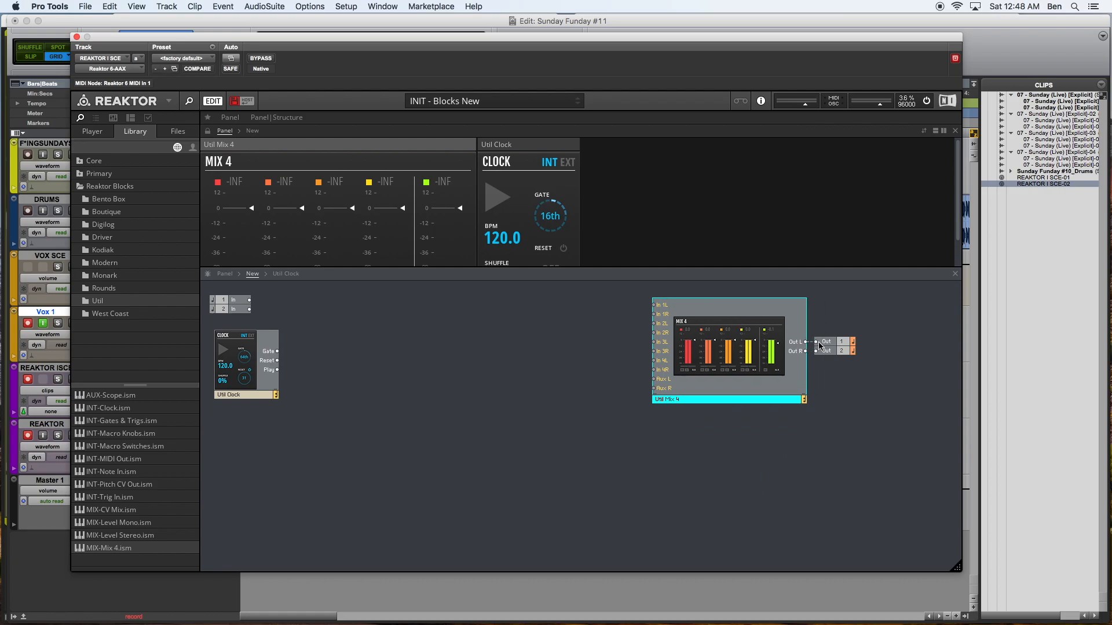
{"action": "left_click_drag", "start_coordinate": [816, 352], "coordinate": [791, 360]}
{"action": "left_click", "coordinate": [318, 392]}
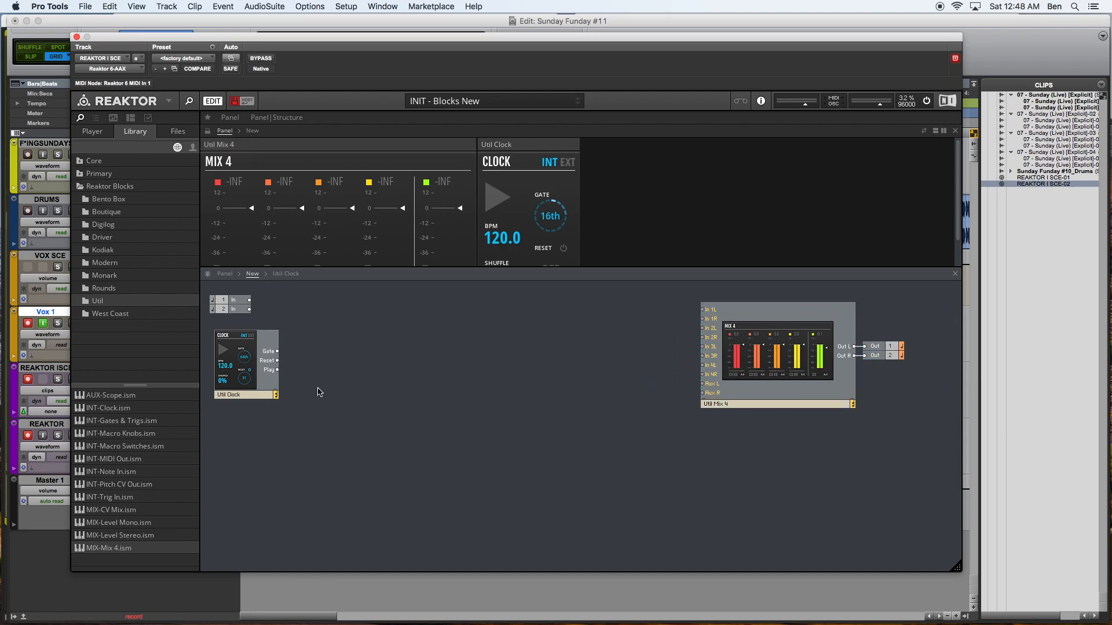
Add AMP-VCA and MOD-ADSR Envelope from the Bento Box folder, stacked mid-structure, and wire the envelope's Out to the VCA's Mod A
{"action": "left_click", "coordinate": [116, 200]}
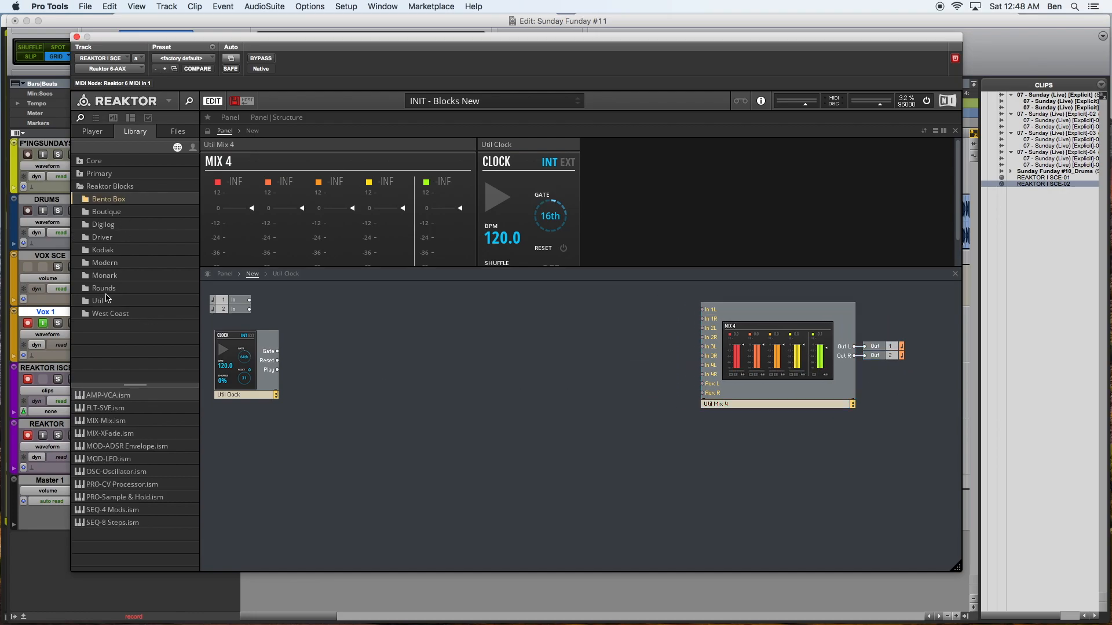
{"action": "left_click", "coordinate": [120, 400]}
{"action": "left_click", "coordinate": [116, 450], "text": "super"}
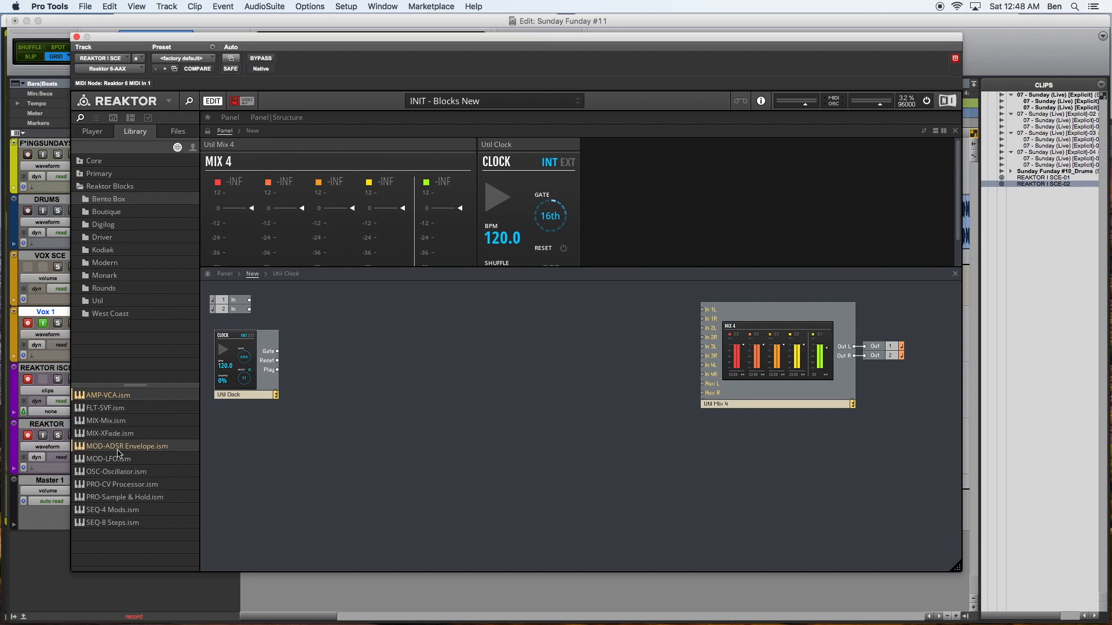
{"action": "left_click_drag", "start_coordinate": [109, 395], "coordinate": [475, 351]}
{"action": "left_click", "coordinate": [516, 368]}
{"action": "left_click", "coordinate": [513, 448]}
Rename both the VCA block and the ADSR envelope block as 001
{"action": "double_click", "coordinate": [502, 386]}
{"action": "type", "text": "001"}
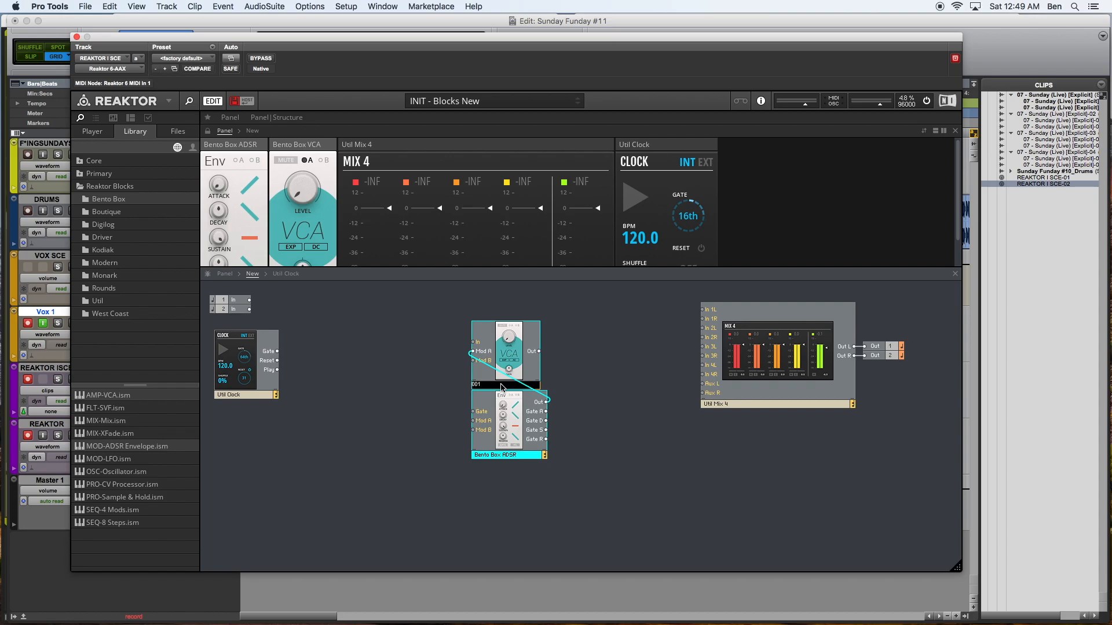
{"action": "key", "text": "Return"}
{"action": "double_click", "coordinate": [498, 455]}
{"action": "type", "text": "001"}
{"action": "key", "text": "Return"}
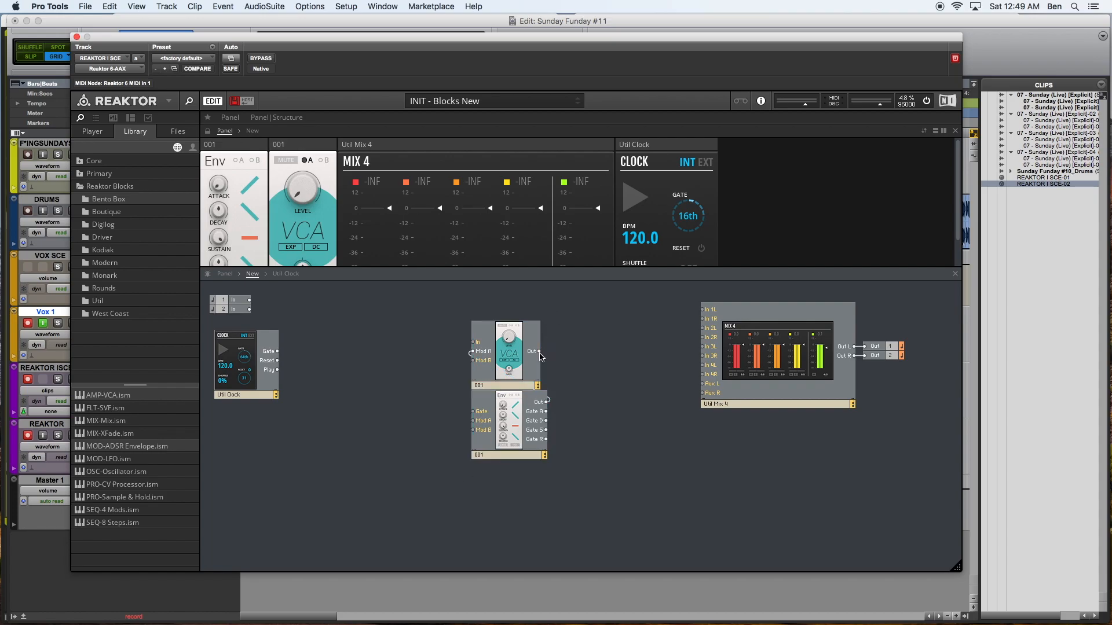
Wire the VCA's Out to the mixer's In 1L and In 1R, and raise the Mod A amount on its Level
{"action": "left_click_drag", "start_coordinate": [540, 352], "coordinate": [702, 310]}
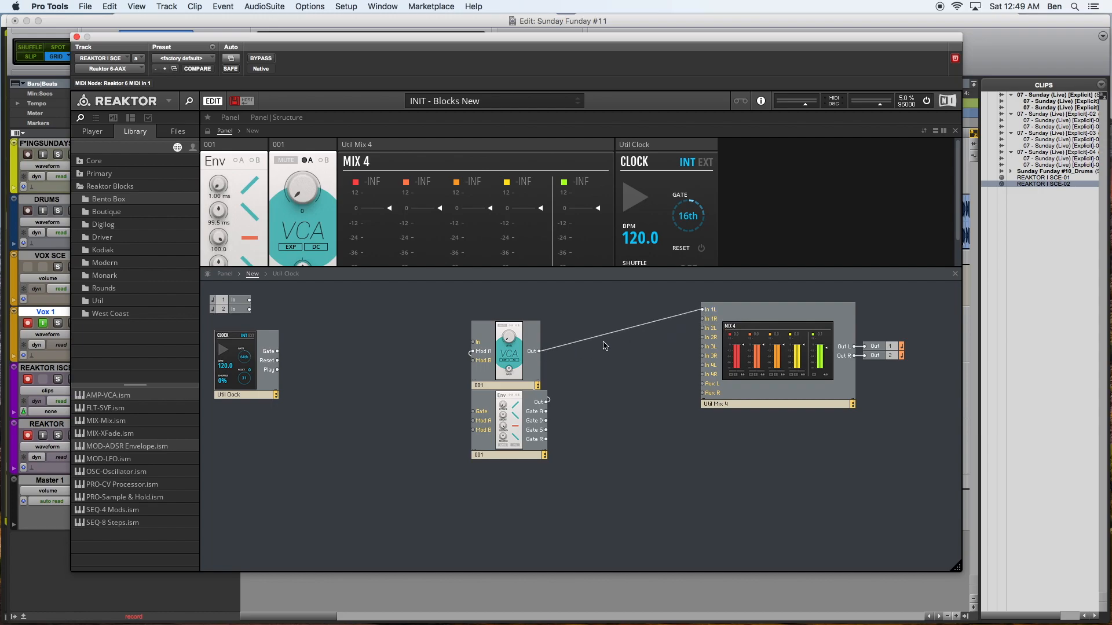
{"action": "left_click_drag", "start_coordinate": [540, 352], "coordinate": [702, 318]}
{"action": "left_click", "coordinate": [501, 361]}
{"action": "left_click", "coordinate": [502, 407]}
{"action": "mouse_move", "coordinate": [503, 352]}
{"action": "left_mouse_down"}
{"action": "mouse_move", "coordinate": [595, 308]}
{"action": "mouse_move", "coordinate": [503, 356]}
{"action": "left_mouse_up"}
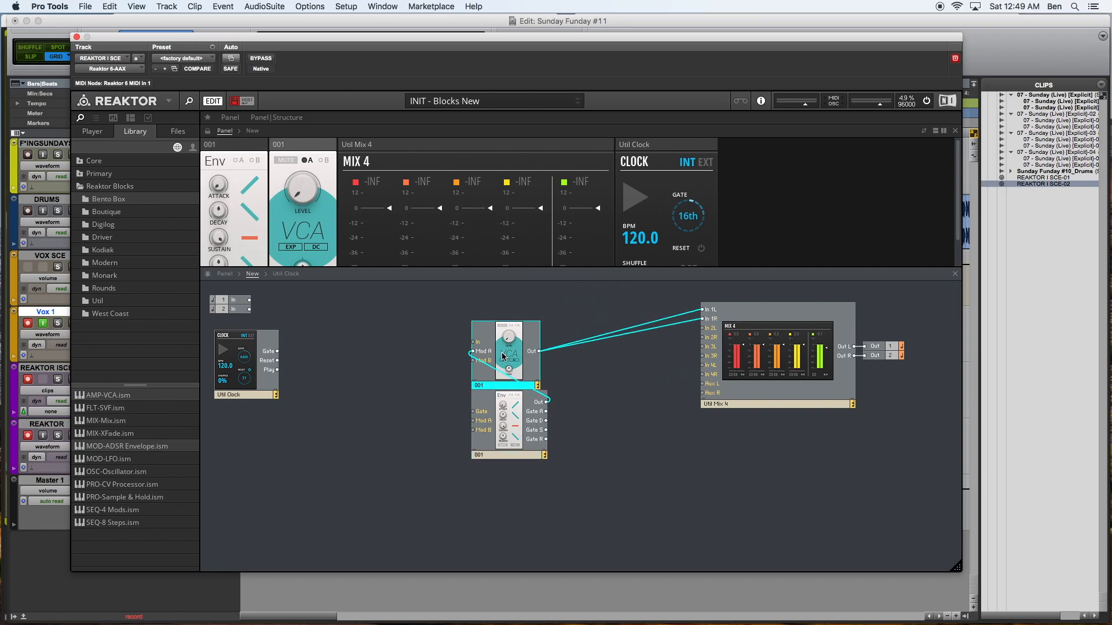
{"action": "left_click", "coordinate": [307, 159]}
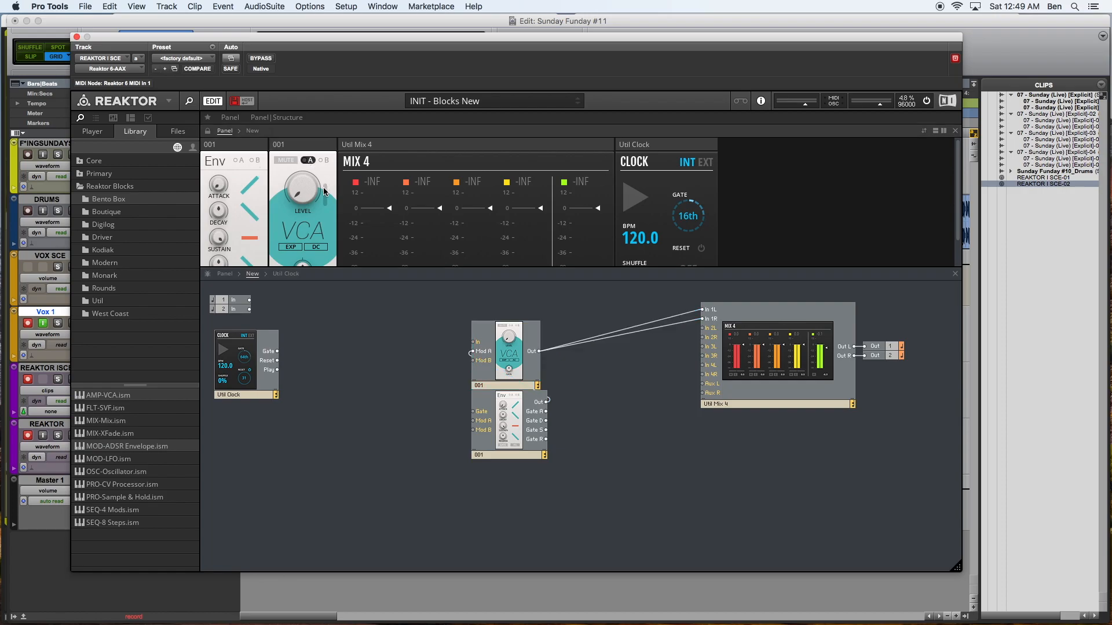
Move the 001 VCA and envelope together up beside the mixer's inputs, and paste a copy of the pair
{"action": "left_click", "coordinate": [513, 349]}
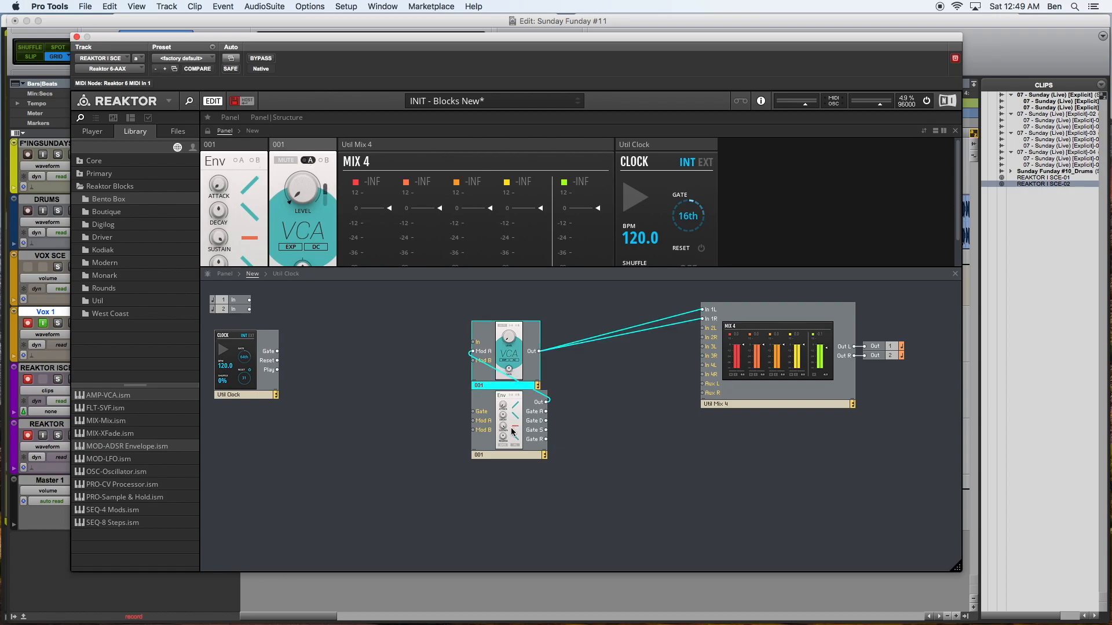
{"action": "left_click", "coordinate": [509, 450], "text": "shift"}
{"action": "left_click_drag", "start_coordinate": [497, 334], "coordinate": [603, 305]}
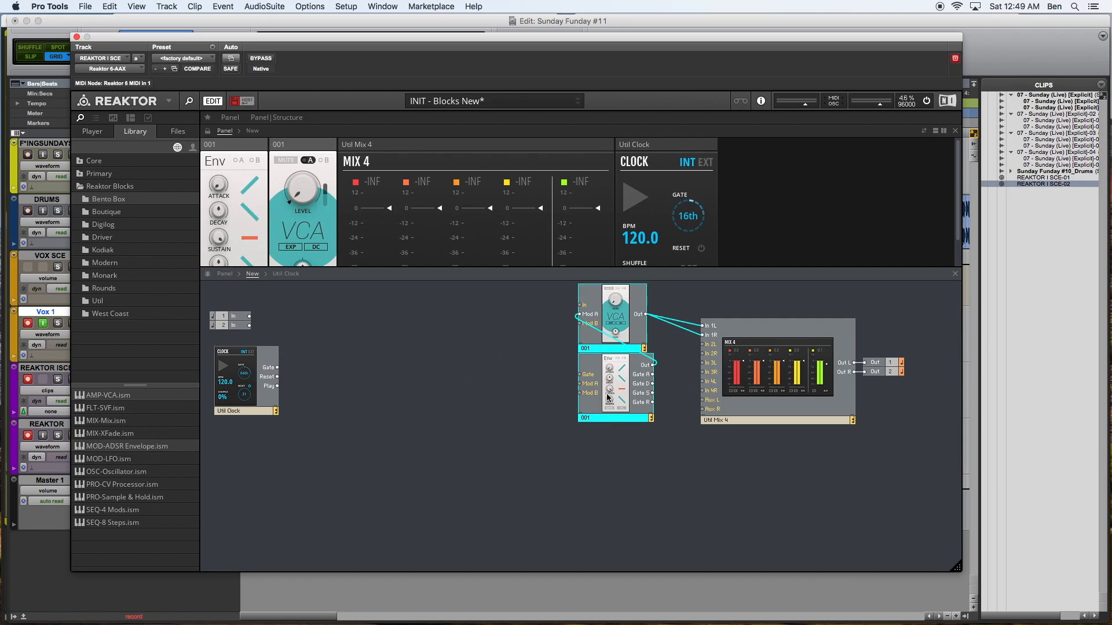
{"action": "key", "text": "super+c"}
{"action": "key", "text": "super+v"}
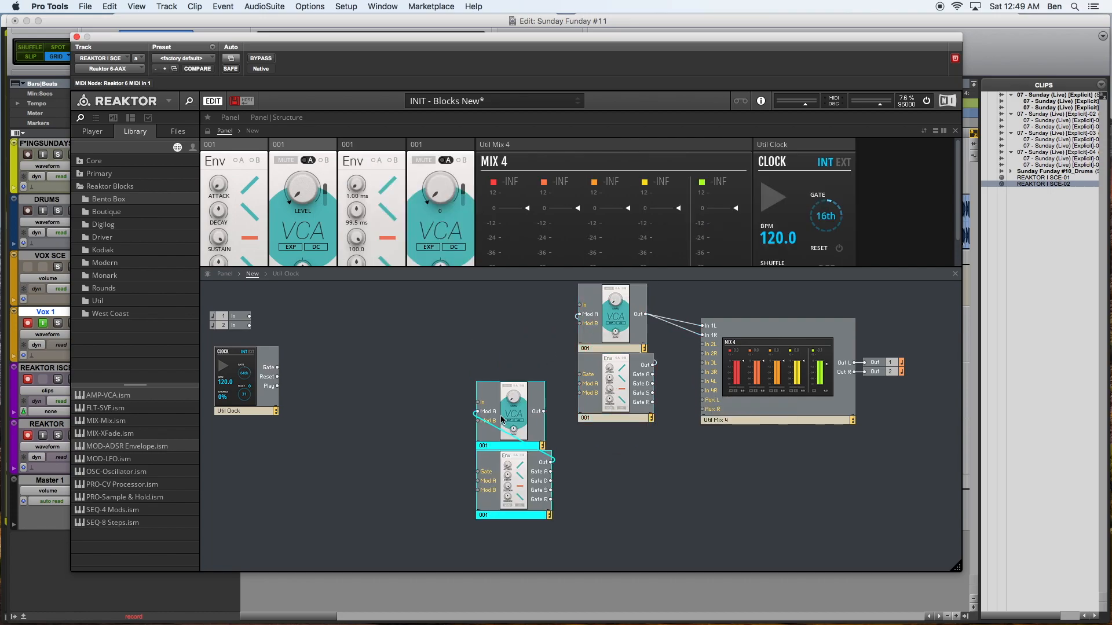
Wire the copied VCA's Out to the mixer's In 2L and In 2R, keeping the original VCA connected to In 1R
{"action": "left_click_drag", "start_coordinate": [544, 411], "coordinate": [711, 338]}
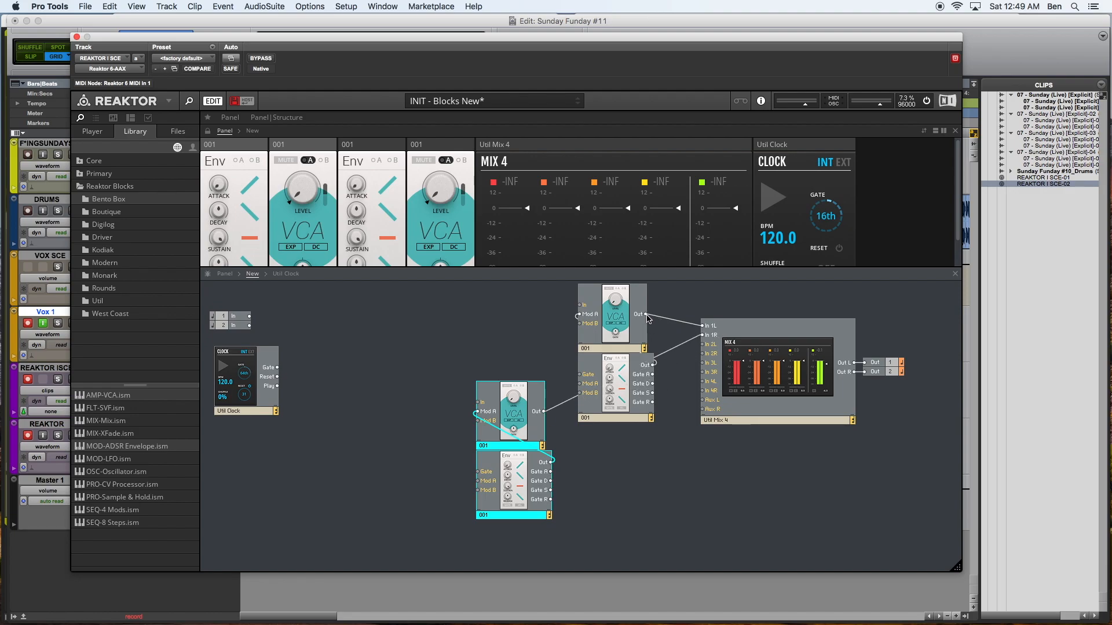
{"action": "left_click_drag", "start_coordinate": [647, 318], "coordinate": [708, 337]}
{"action": "left_click_drag", "start_coordinate": [544, 411], "coordinate": [703, 344]}
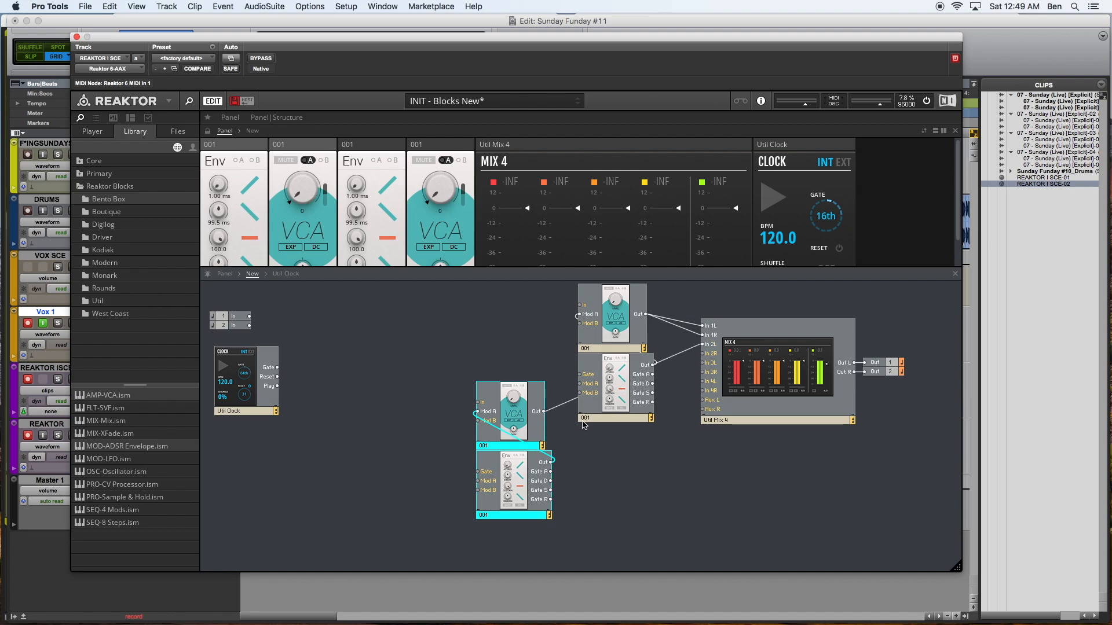
{"action": "left_click_drag", "start_coordinate": [544, 411], "coordinate": [704, 354]}
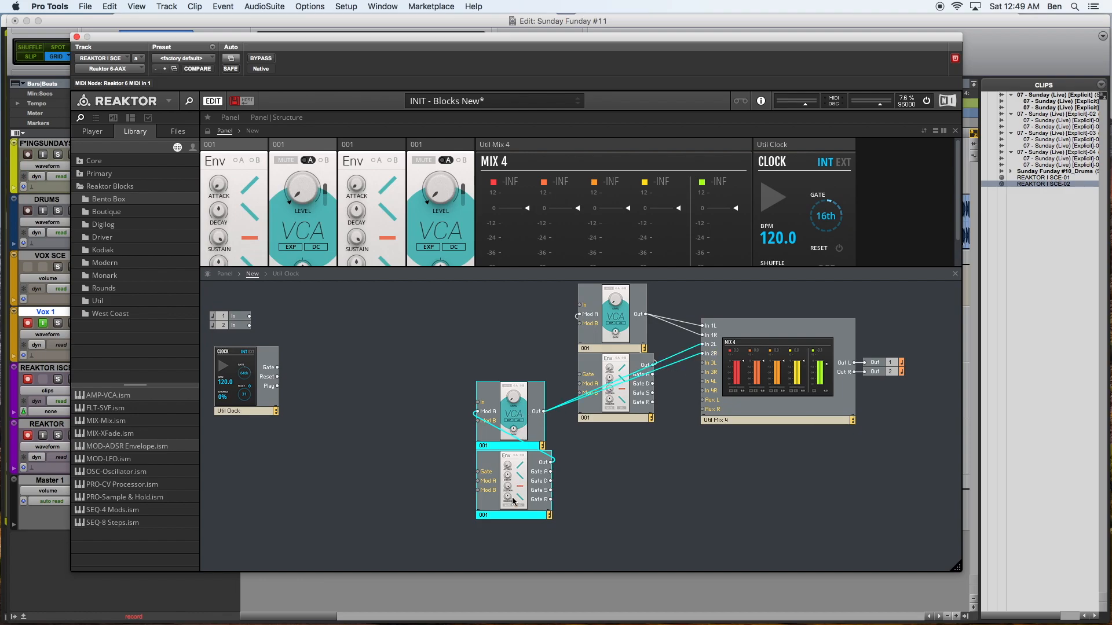
Place the copied VCA and envelope directly beneath the original pair, and rename both blocks as 002
{"action": "left_click_drag", "start_coordinate": [512, 427], "coordinate": [614, 468]}
{"action": "left_click", "coordinate": [666, 487]}
{"action": "double_click", "coordinate": [593, 487]}
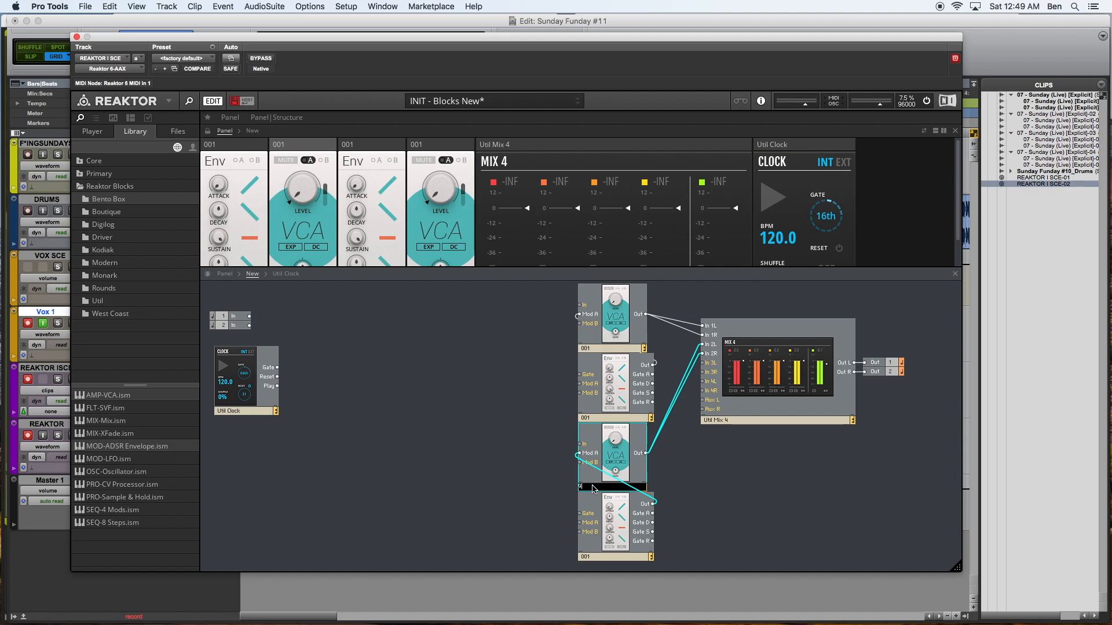
{"action": "double_click", "coordinate": [600, 557]}
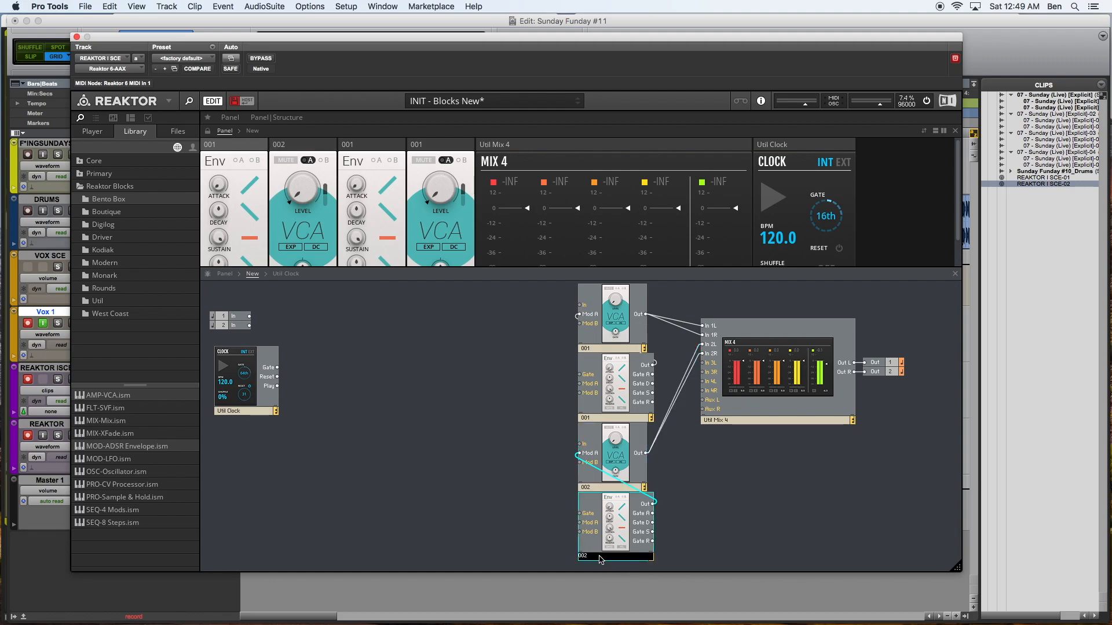
{"action": "key", "text": "Return"}
{"action": "left_click", "coordinate": [519, 527]}
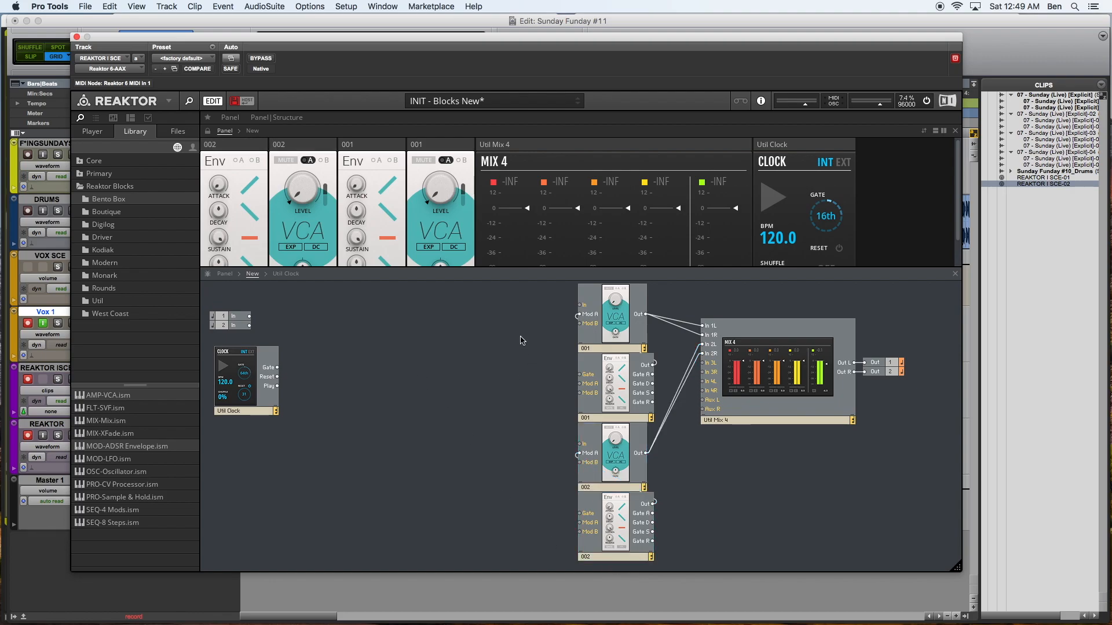
Shift both VCA and envelope pairs, the mixer and the output terminals together slightly farther right
{"action": "left_click_drag", "start_coordinate": [516, 300], "coordinate": [622, 521]}
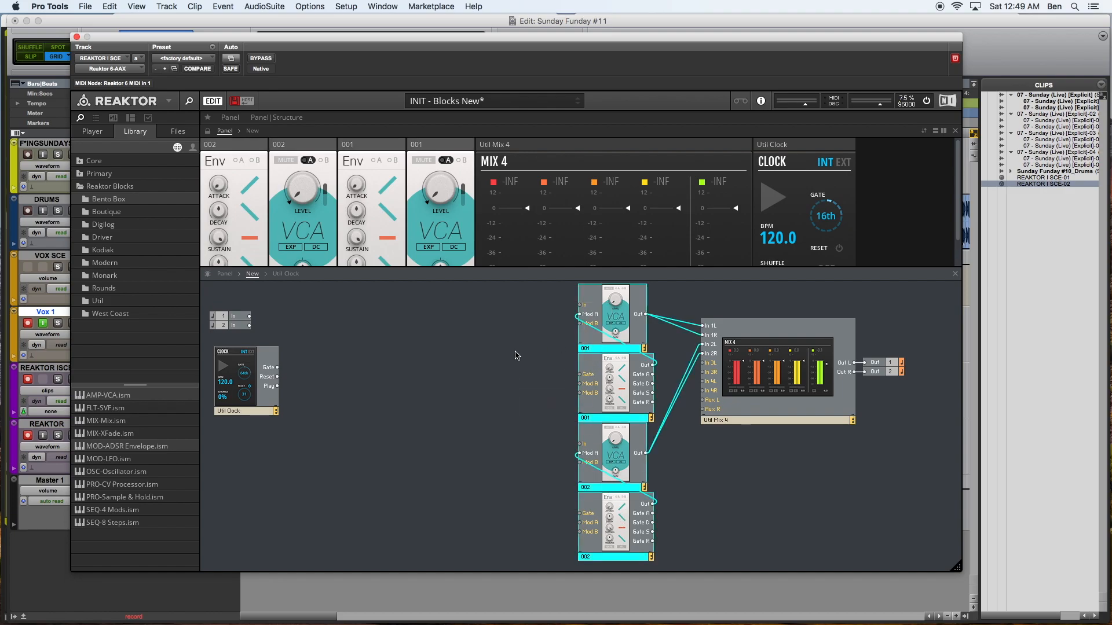
{"action": "left_click_drag", "start_coordinate": [545, 316], "coordinate": [923, 540]}
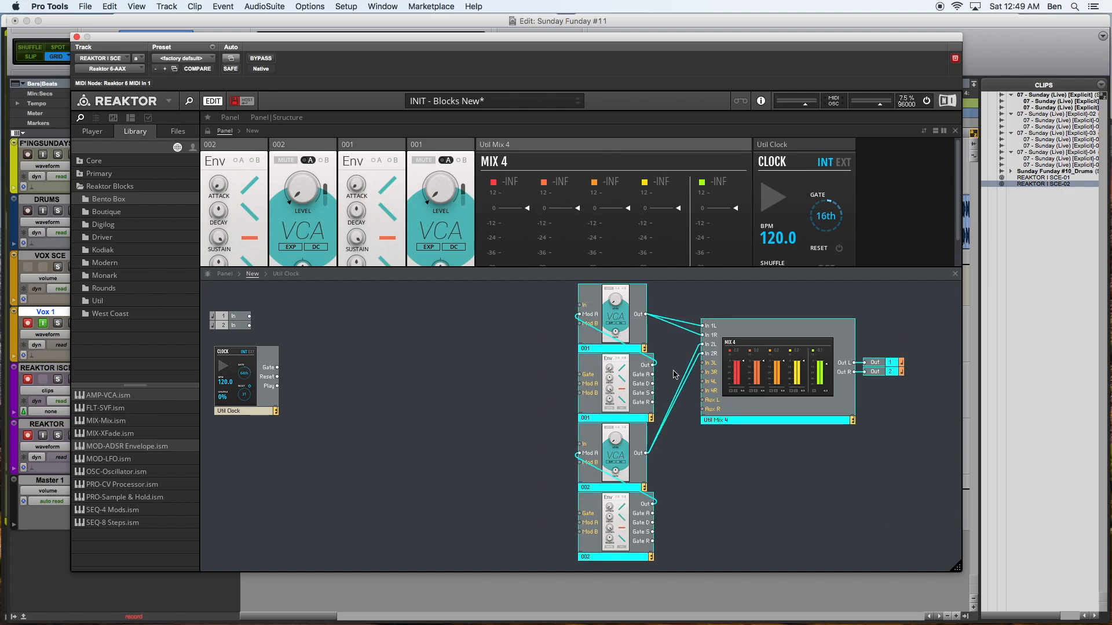
{"action": "left_click_drag", "start_coordinate": [604, 309], "coordinate": [639, 308]}
{"action": "left_click", "coordinate": [511, 356]}
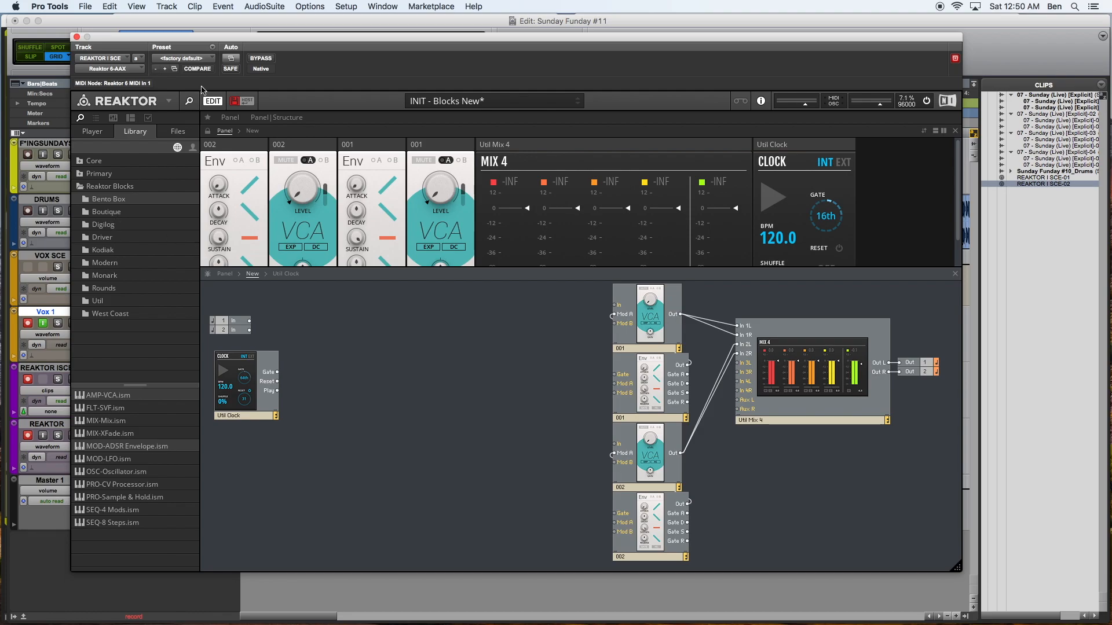
Look through the Euro Reakt oscillator and generator blocks in the user library's community Reaktor Blocks instruments
{"action": "left_click", "coordinate": [193, 146]}
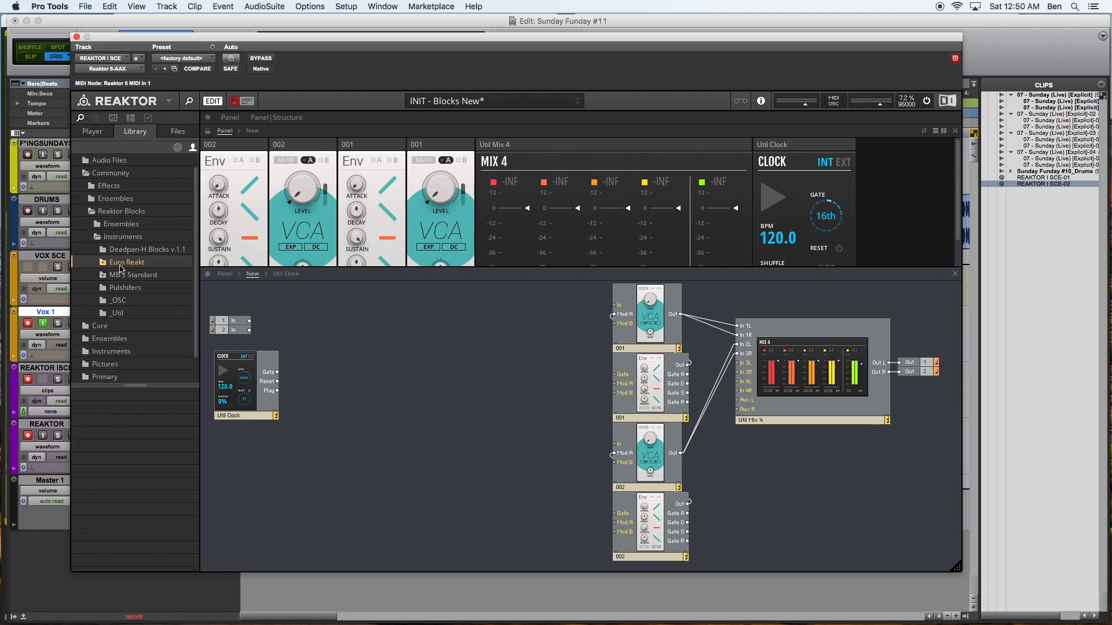
{"action": "left_click", "coordinate": [105, 262]}
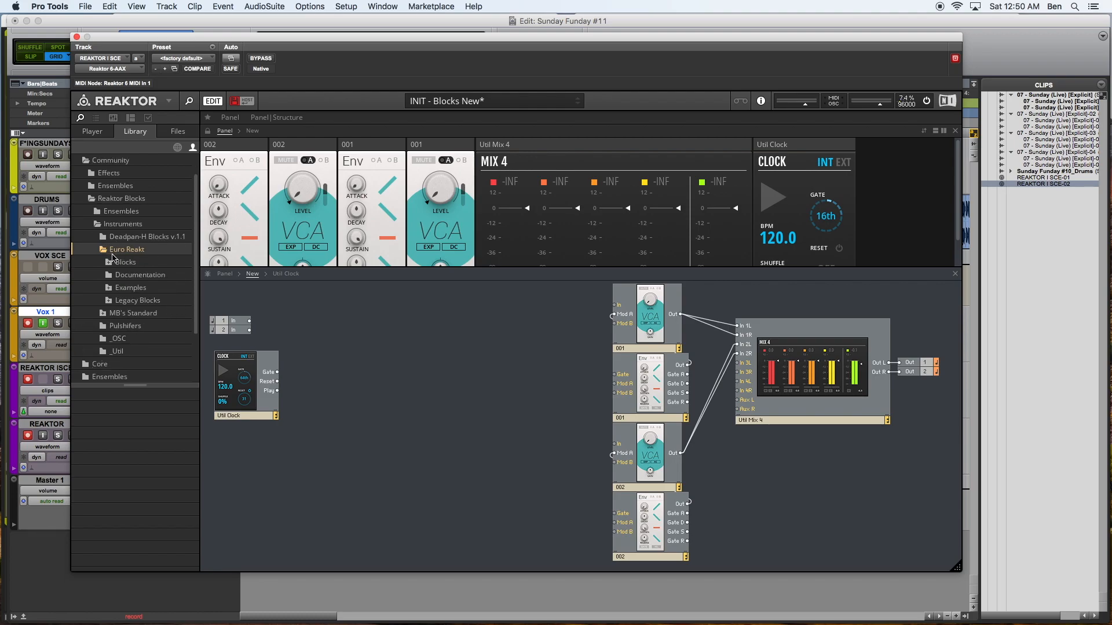
{"action": "left_click", "coordinate": [108, 264]}
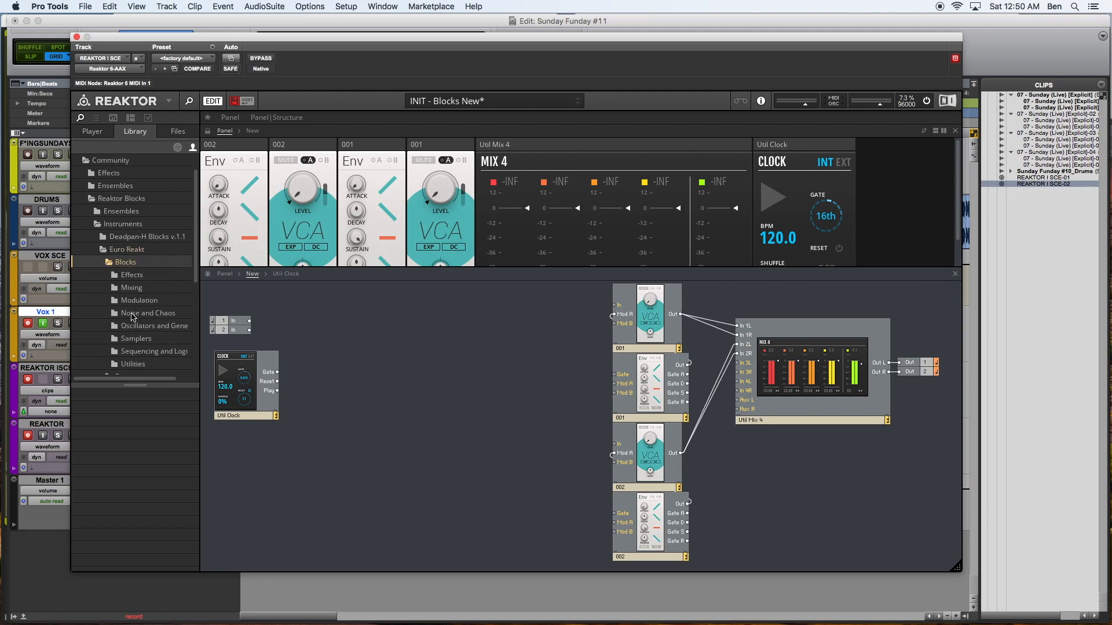
{"action": "left_click", "coordinate": [140, 327]}
{"action": "scroll", "coordinate": [152, 453], "scroll_direction": "down", "scroll_amount": 2}
{"action": "scroll", "coordinate": [144, 514], "scroll_direction": "down", "scroll_amount": 9}
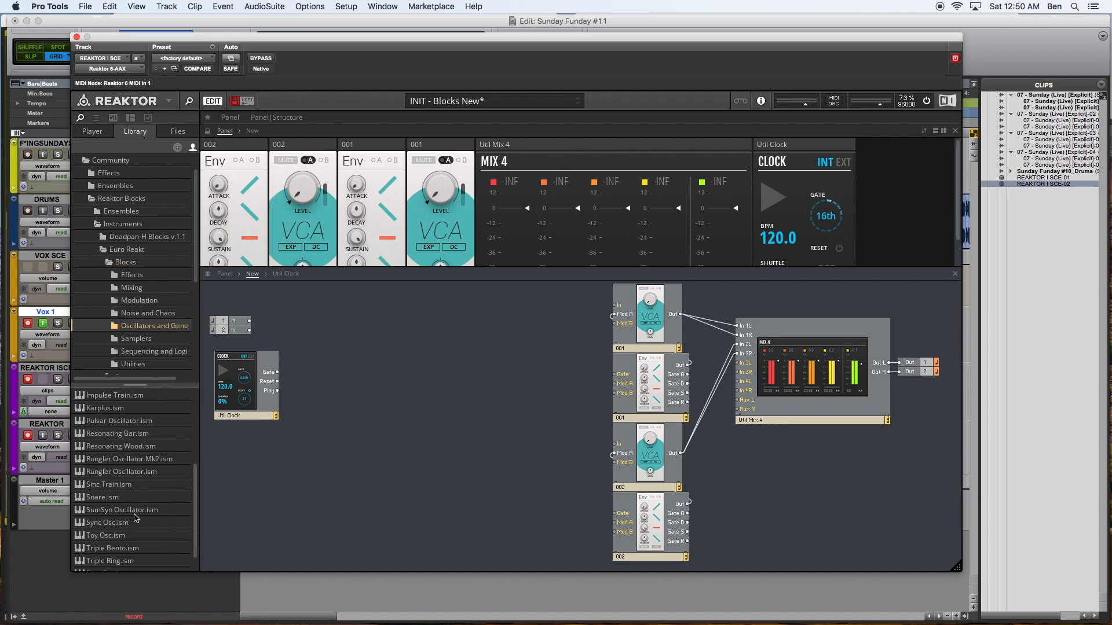
{"action": "scroll", "coordinate": [136, 517], "scroll_direction": "down", "scroll_amount": 2}
{"action": "scroll", "coordinate": [136, 517], "scroll_direction": "up", "scroll_amount": 8}
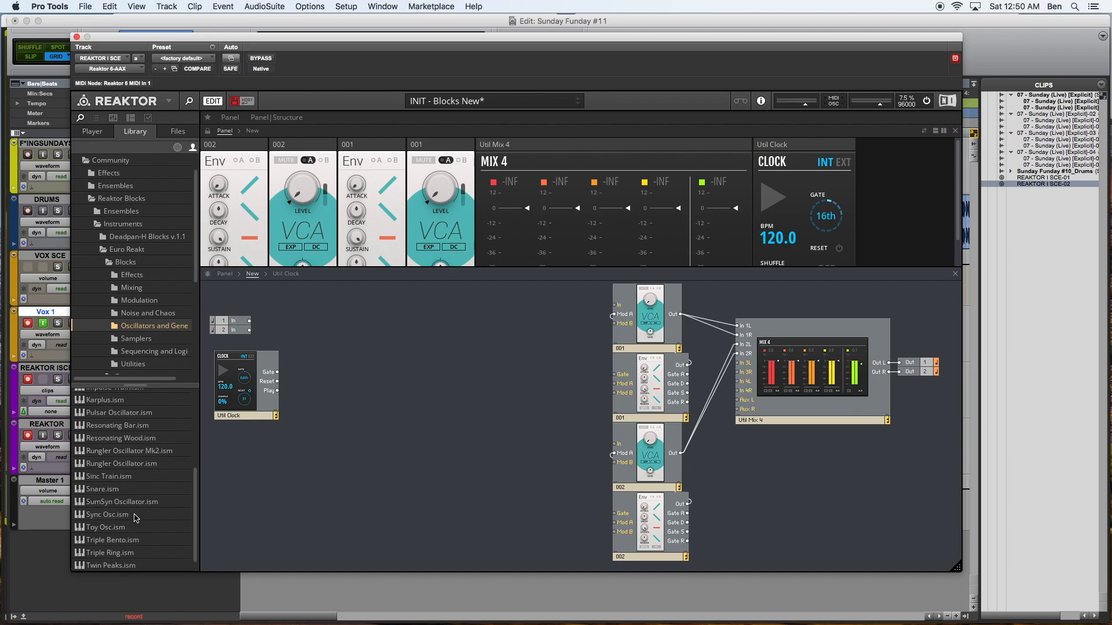
{"action": "scroll", "coordinate": [135, 517], "scroll_direction": "up", "scroll_amount": 5}
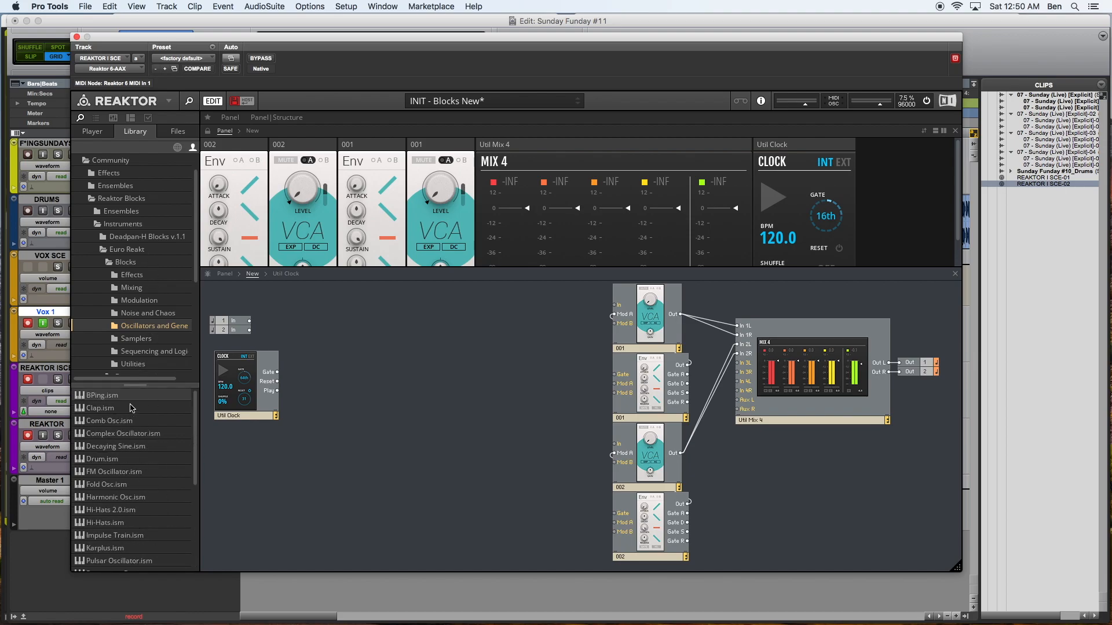
Add NHT OSC.ism from the community _OSC folder before the VCAs, and wire its Out to the first VCA's In
{"action": "left_click", "coordinate": [103, 251]}
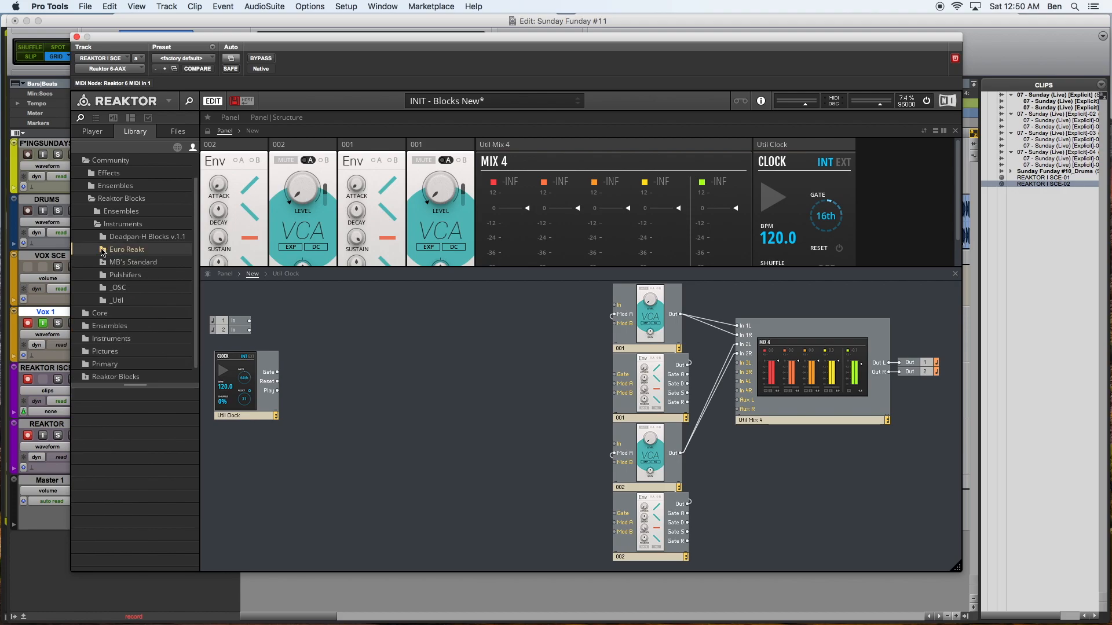
{"action": "left_click", "coordinate": [114, 292]}
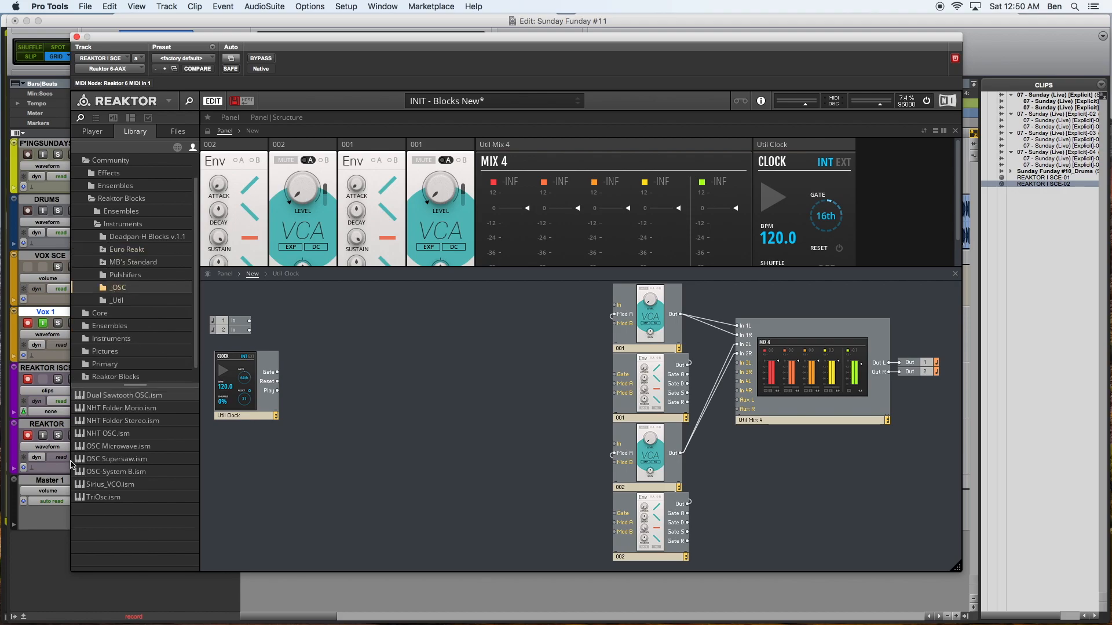
{"action": "left_click", "coordinate": [93, 435]}
{"action": "left_click_drag", "start_coordinate": [93, 436], "coordinate": [488, 315]}
{"action": "left_click_drag", "start_coordinate": [539, 371], "coordinate": [438, 350]}
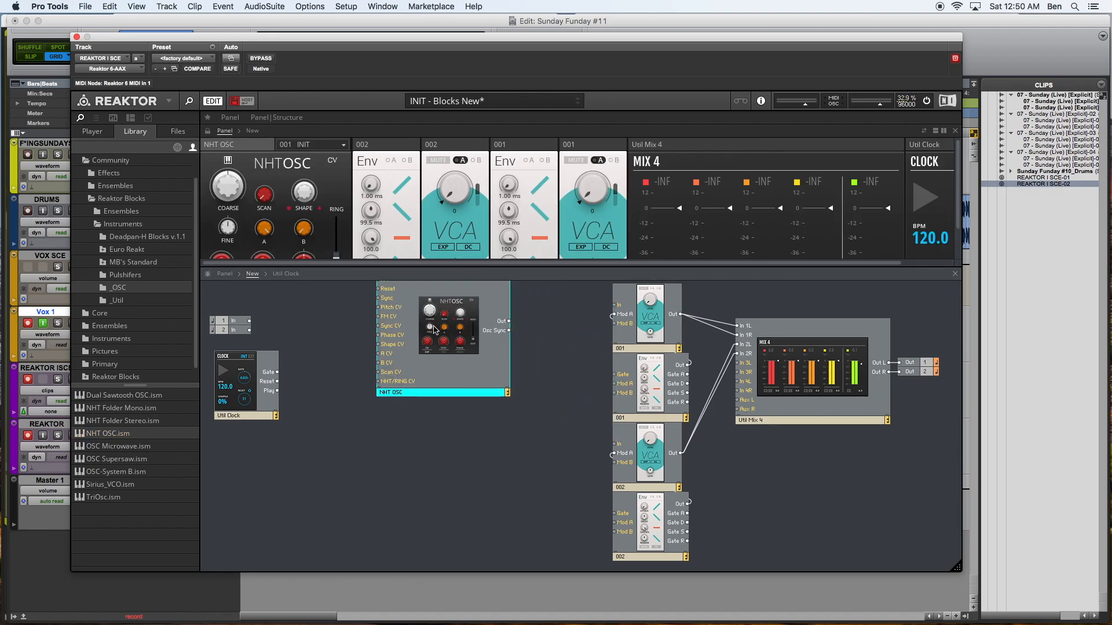
{"action": "mouse_move", "coordinate": [452, 327]}
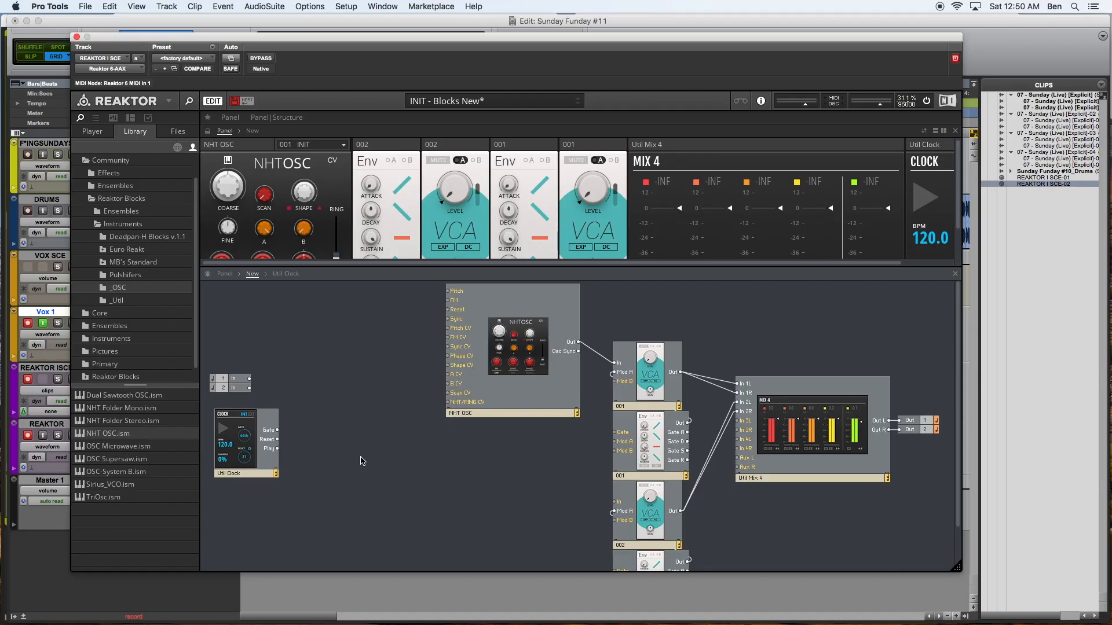
Shift the NHT oscillator, both VCA and envelope pairs, the mixer and the outputs together farther right to free space beside the clock
{"action": "left_click_drag", "start_coordinate": [411, 309], "coordinate": [940, 574]}
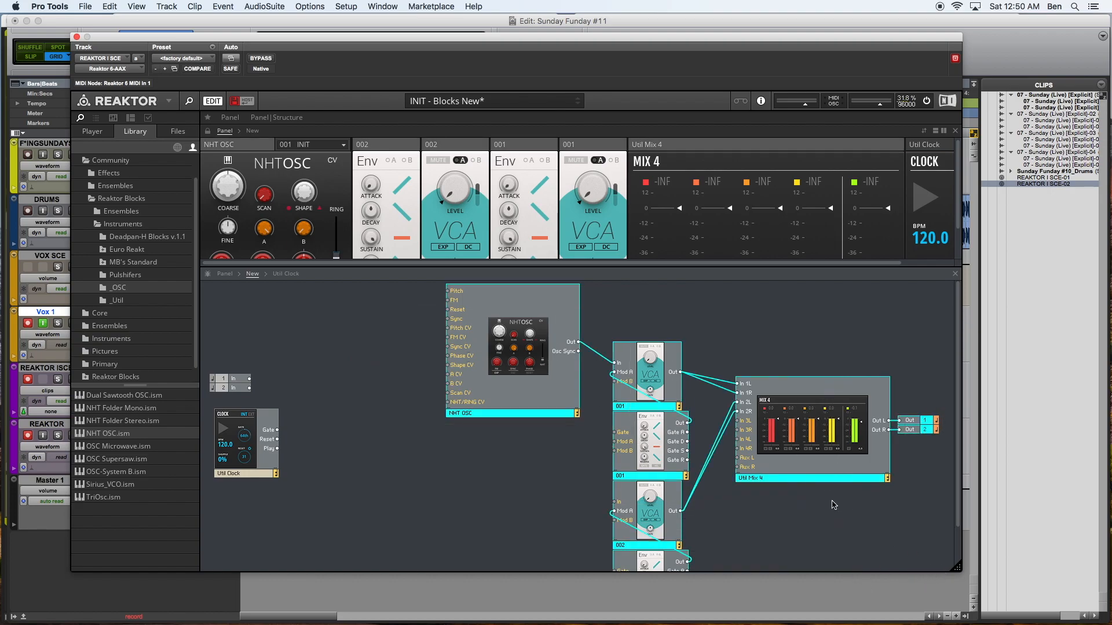
{"action": "scroll", "coordinate": [829, 509], "scroll_direction": "down", "scroll_amount": 2}
{"action": "left_click_drag", "start_coordinate": [825, 358], "coordinate": [894, 358]}
{"action": "left_click_drag", "start_coordinate": [576, 341], "coordinate": [600, 335]}
{"action": "left_click", "coordinate": [497, 452]}
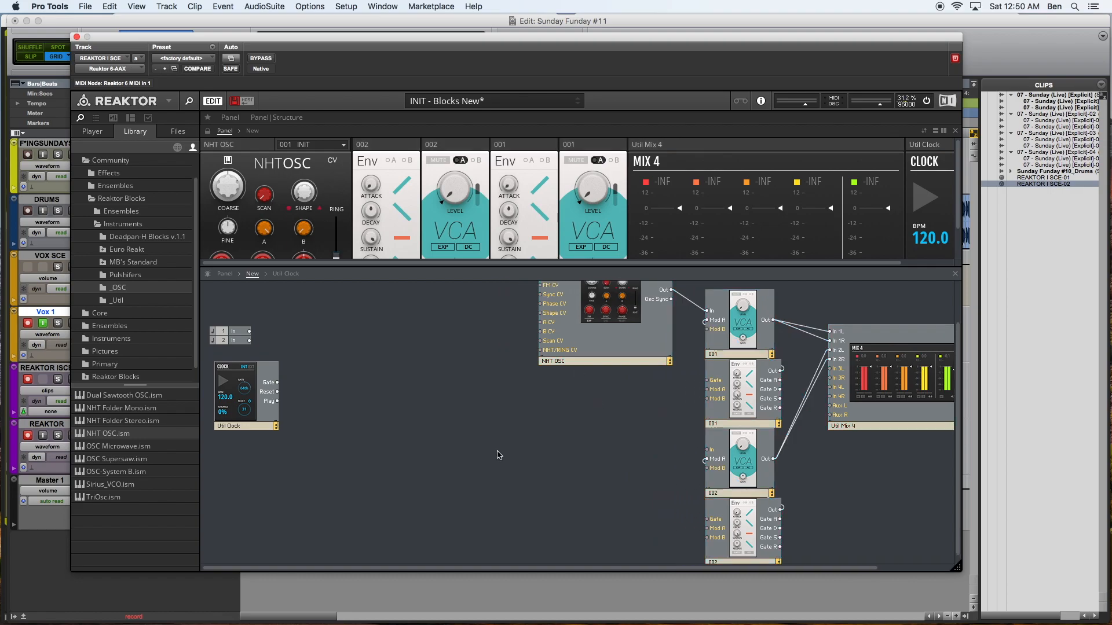
Add SEQ-4 Mods.ism and SEQ-8 Steps.ism from the factory library's Bento Box folder to the structure
{"action": "left_click", "coordinate": [177, 148]}
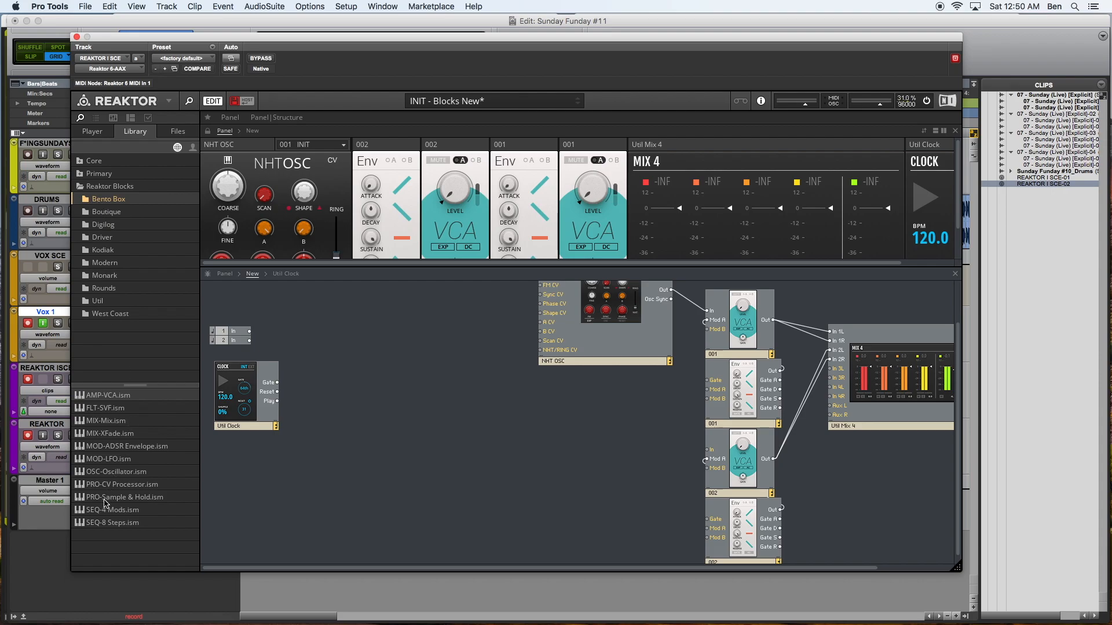
{"action": "left_click", "coordinate": [103, 527]}
{"action": "left_click", "coordinate": [116, 510]}
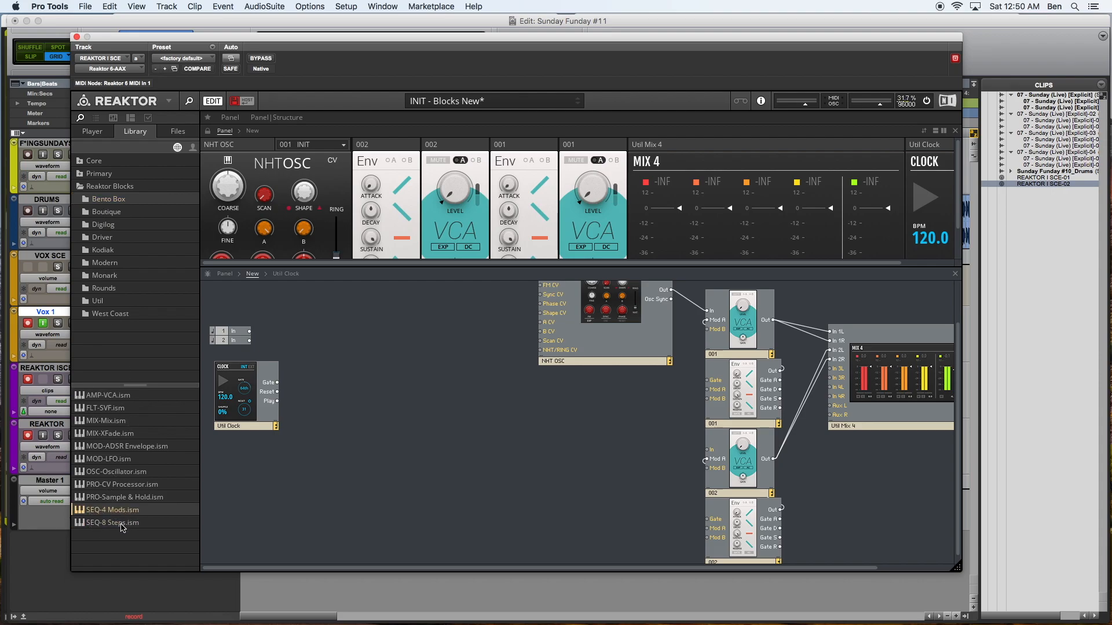
{"action": "left_click", "coordinate": [122, 524]}
{"action": "left_click", "coordinate": [115, 510], "text": "shift"}
{"action": "left_click_drag", "start_coordinate": [102, 511], "coordinate": [370, 429]}
Stack the 8 Steps sequencer directly above 4 Mods, and move both just to the right of the clock
{"action": "left_click_drag", "start_coordinate": [443, 447], "coordinate": [443, 377]}
{"action": "left_click", "coordinate": [431, 430], "text": "shift"}
{"action": "left_click_drag", "start_coordinate": [431, 429], "coordinate": [372, 368]}
{"action": "left_click", "coordinate": [341, 498]}
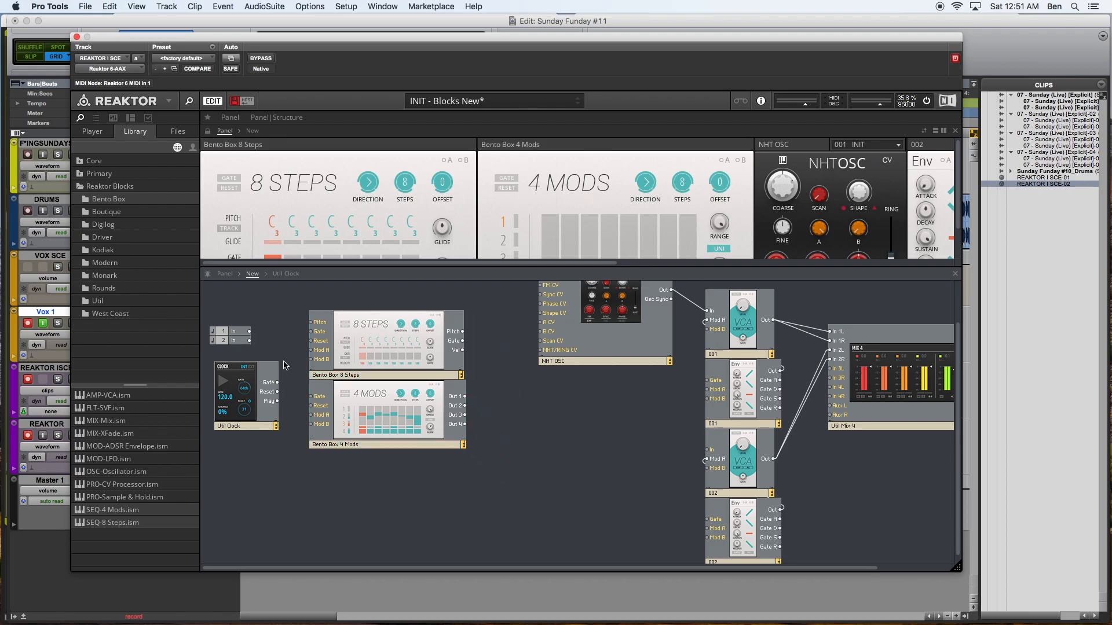
Wire the clock's Gate and Reset outputs to the Gate and Reset inputs of both the 8 Steps and 4 Mods sequencers
{"action": "left_click_drag", "start_coordinate": [301, 359], "coordinate": [310, 331]}
{"action": "left_click_drag", "start_coordinate": [278, 382], "coordinate": [311, 396]}
{"action": "left_click_drag", "start_coordinate": [278, 392], "coordinate": [311, 341]}
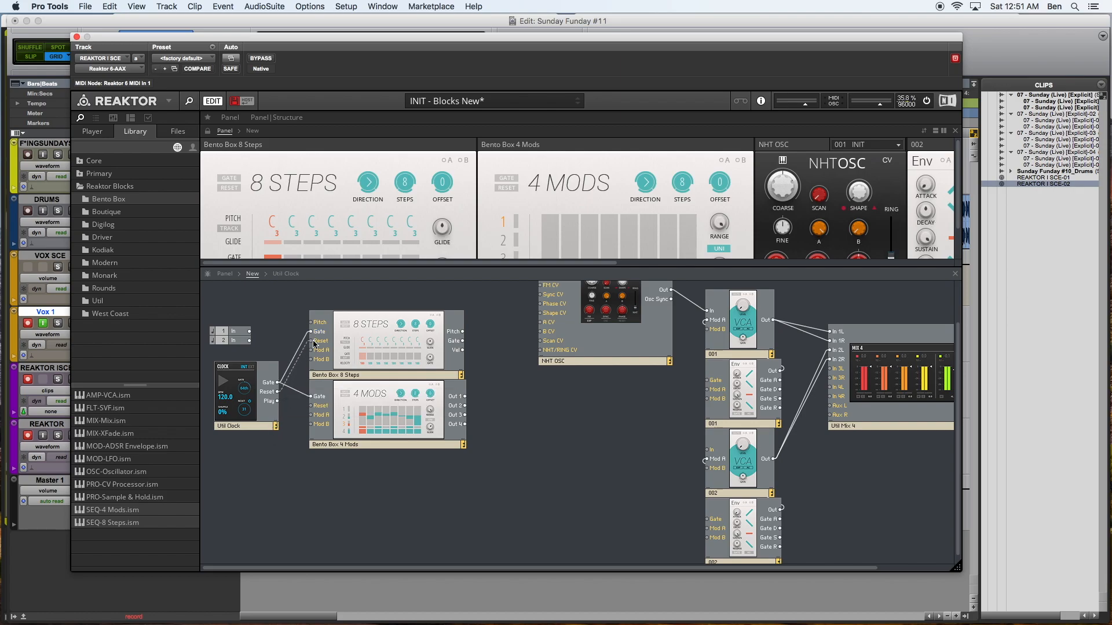
{"action": "left_click_drag", "start_coordinate": [278, 394], "coordinate": [311, 406]}
{"action": "left_click", "coordinate": [262, 392]}
{"action": "left_click", "coordinate": [392, 501]}
{"action": "mouse_move", "coordinate": [342, 317]}
{"action": "left_mouse_down"}
{"action": "mouse_move", "coordinate": [380, 315]}
{"action": "mouse_move", "coordinate": [348, 315]}
{"action": "left_mouse_up"}
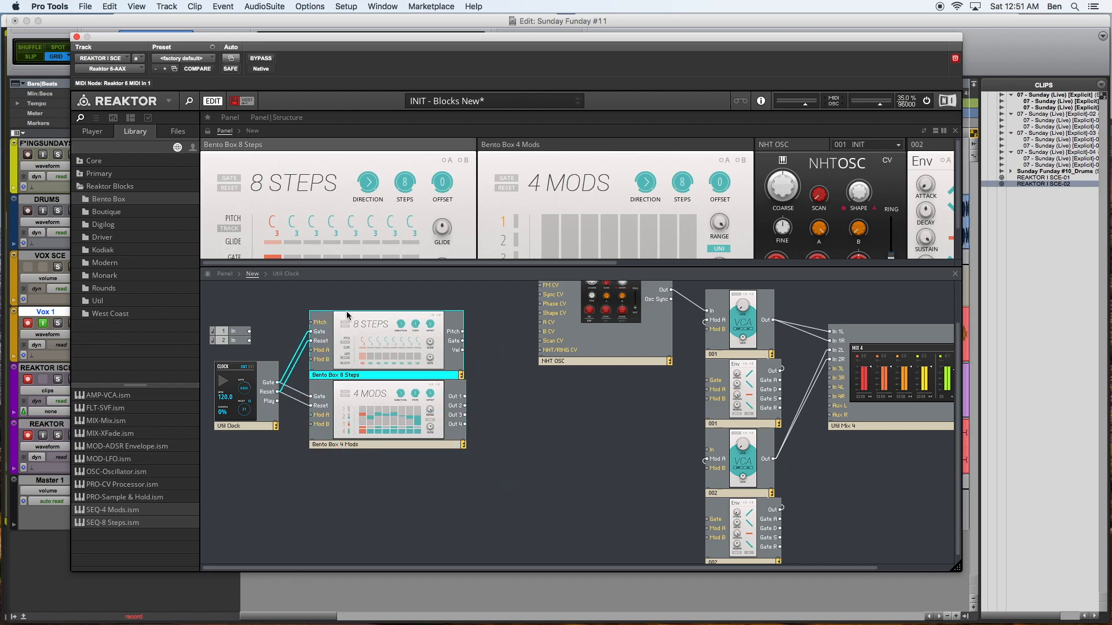
{"action": "left_click", "coordinate": [481, 345]}
Wire the 8 Steps sequencer's Pitch output to the NHT oscillator's Pitch input, and move the oscillator slightly closer to the sequencers
{"action": "scroll", "coordinate": [498, 355], "scroll_direction": "up", "scroll_amount": 1}
{"action": "scroll", "coordinate": [498, 355], "scroll_direction": "up", "scroll_amount": 3}
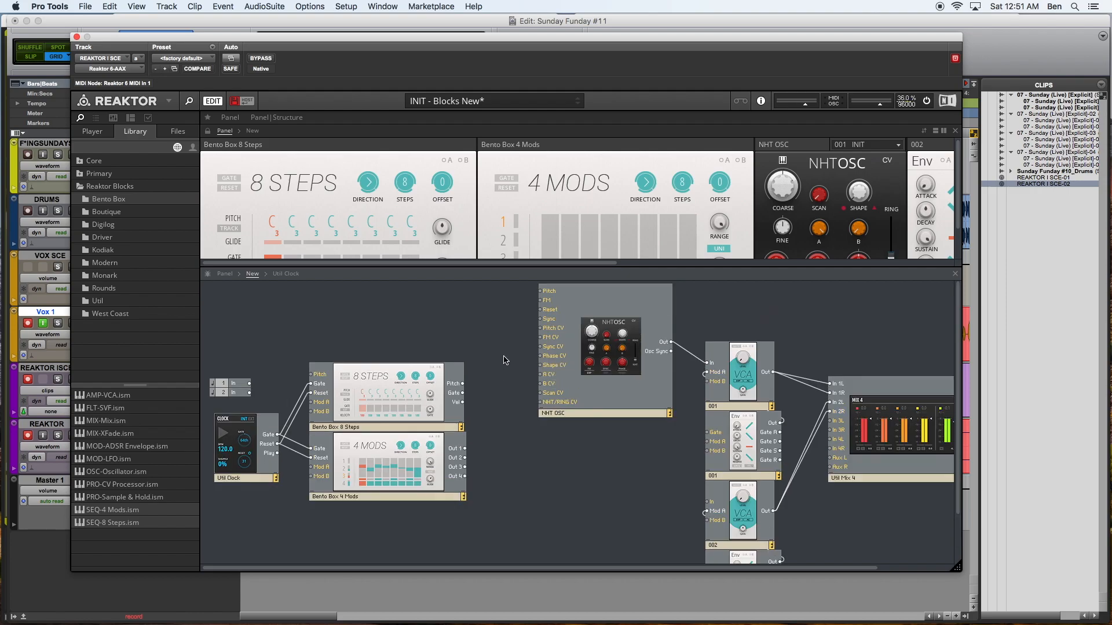
{"action": "left_click_drag", "start_coordinate": [463, 383], "coordinate": [540, 291]}
{"action": "left_click_drag", "start_coordinate": [590, 343], "coordinate": [570, 349]}
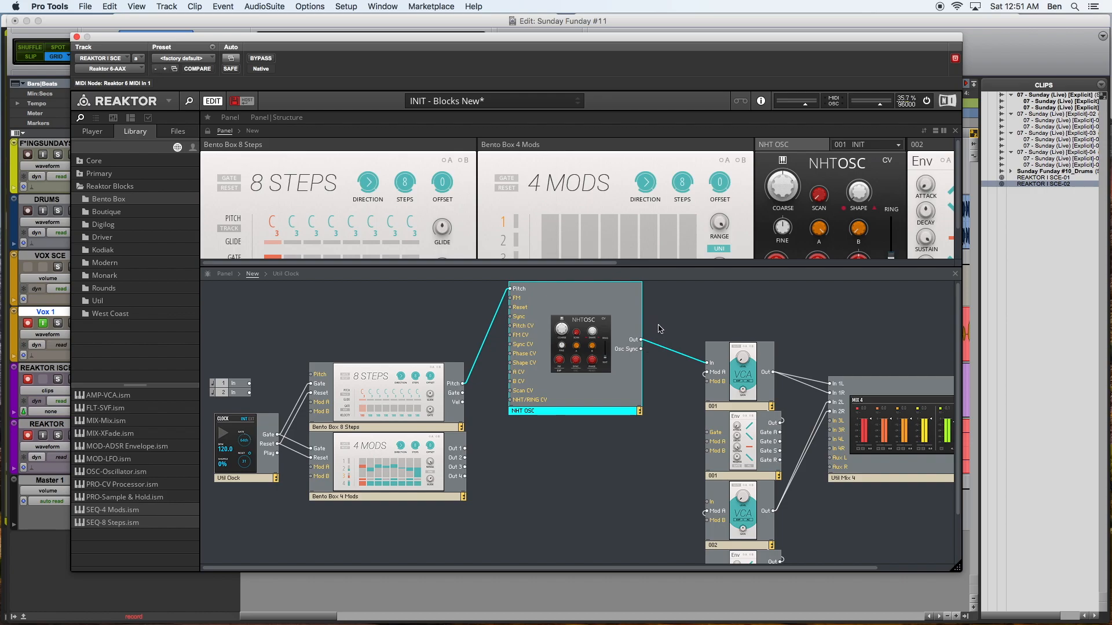
Delete the wire between the NHT oscillator's Out and the first VCA's In
{"action": "scroll", "coordinate": [714, 323], "scroll_direction": "right", "scroll_amount": 3}
{"action": "left_click", "coordinate": [591, 352]}
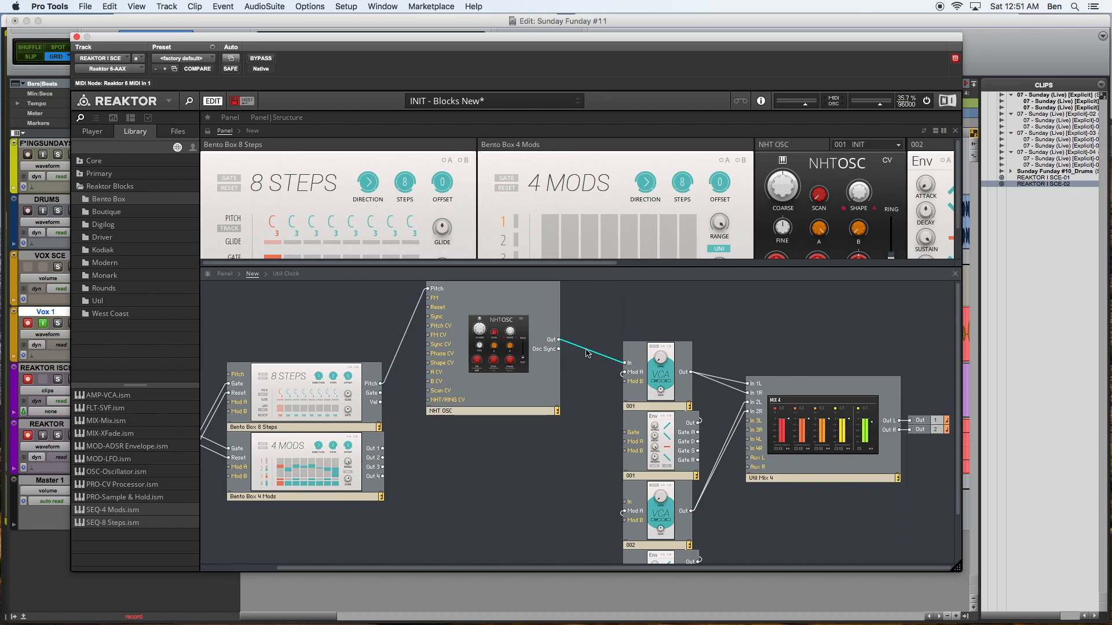
{"action": "key", "text": "Delete"}
{"action": "scroll", "coordinate": [313, 404], "scroll_direction": "left", "scroll_amount": 3}
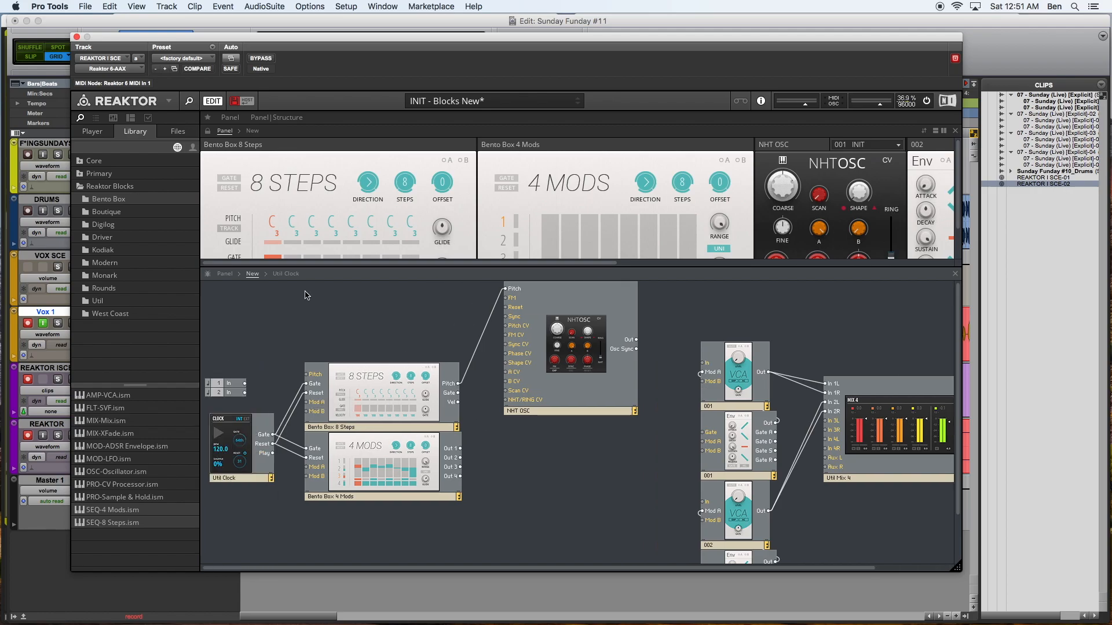
Rename the NHT oscillator block as NHT OSC 001
{"action": "double_click", "coordinate": [539, 415]}
{"action": "left_click", "coordinate": [539, 412]}
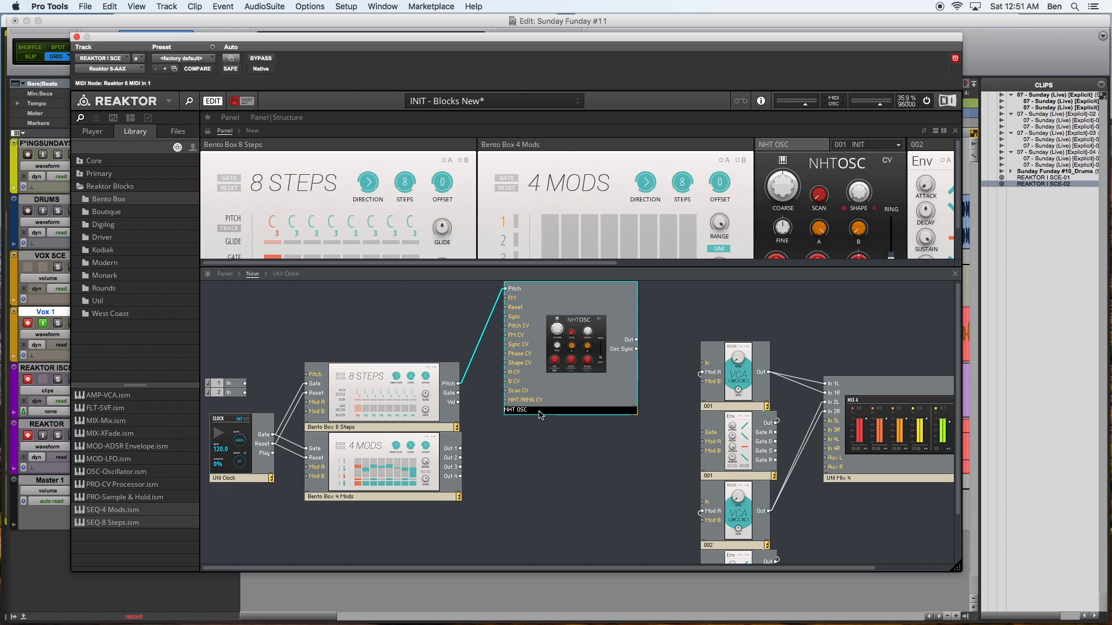
{"action": "type", "text": "001"}
{"action": "left_click", "coordinate": [614, 450]}
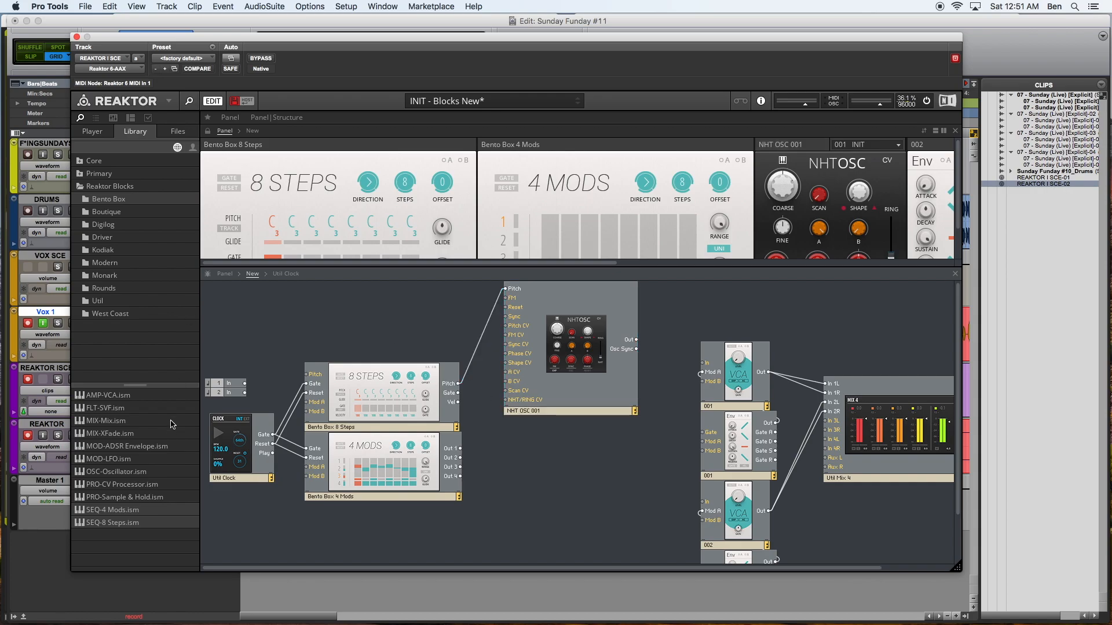
Switch the library to the user content, showing the community _OSC folder
{"action": "left_click", "coordinate": [147, 120]}
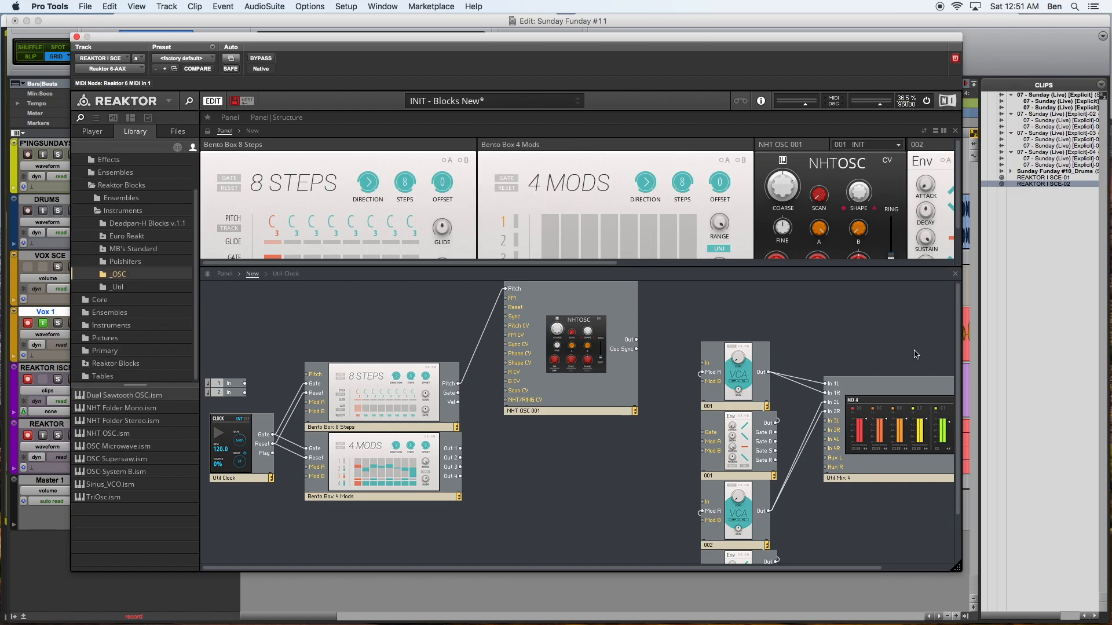
Hide the Clips list in the Pro Tools edit window, and zoom the timeline out horizontally
{"action": "left_click", "coordinate": [967, 620]}
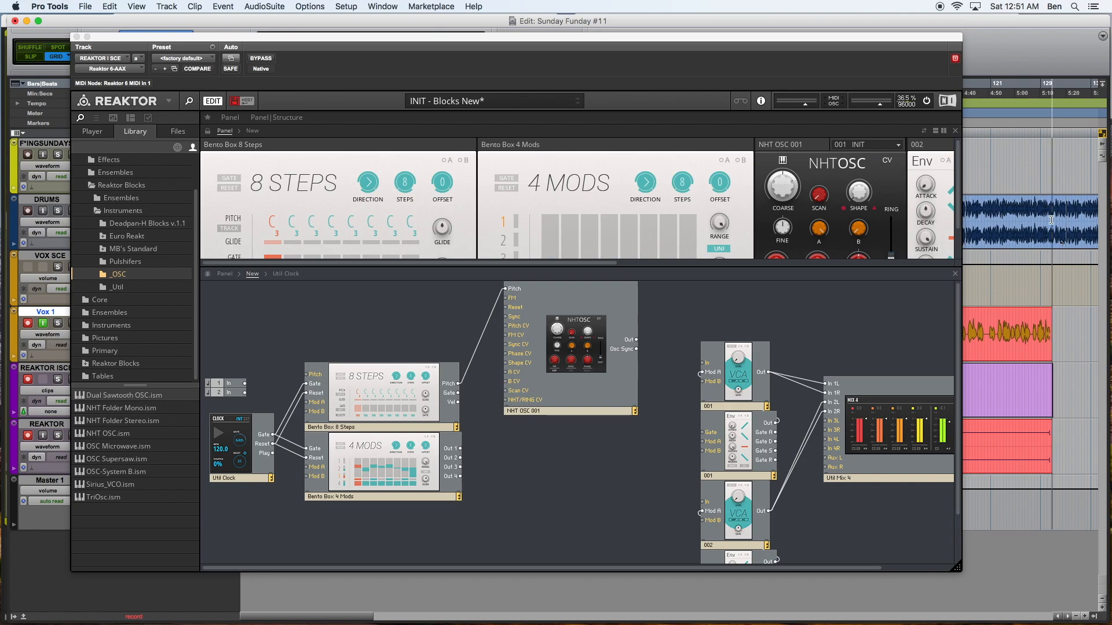
{"action": "key", "text": "r"}
{"action": "key", "text": "r"}
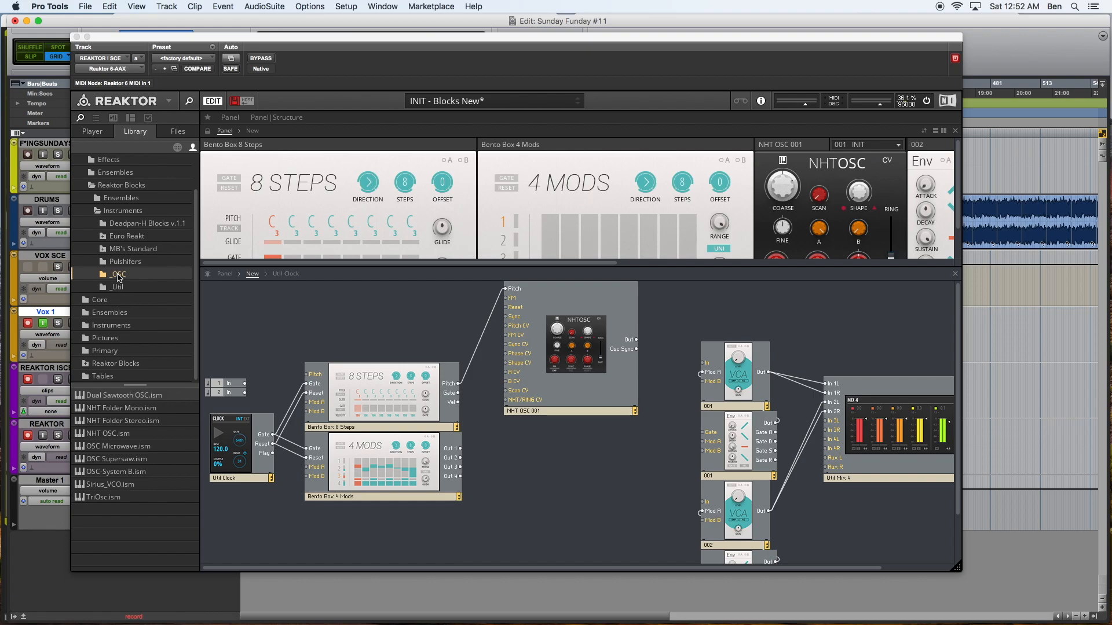
Try OSC-System B.ism from the _OSC folder in the structure, and delete it again
{"action": "left_click", "coordinate": [109, 487]}
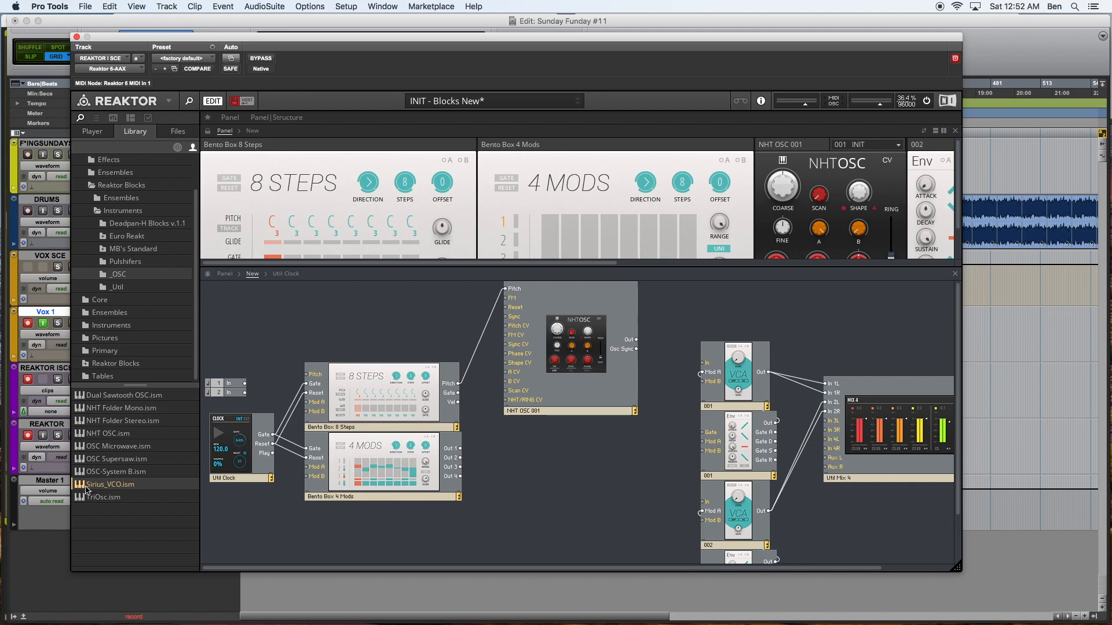
{"action": "left_click", "coordinate": [100, 500]}
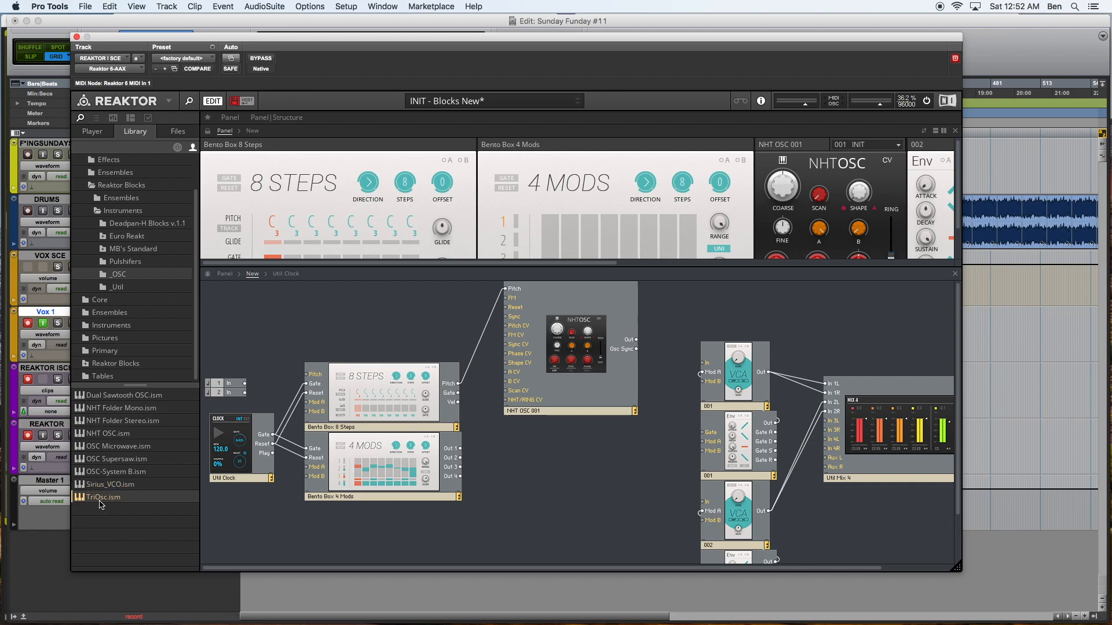
{"action": "left_click", "coordinate": [117, 474]}
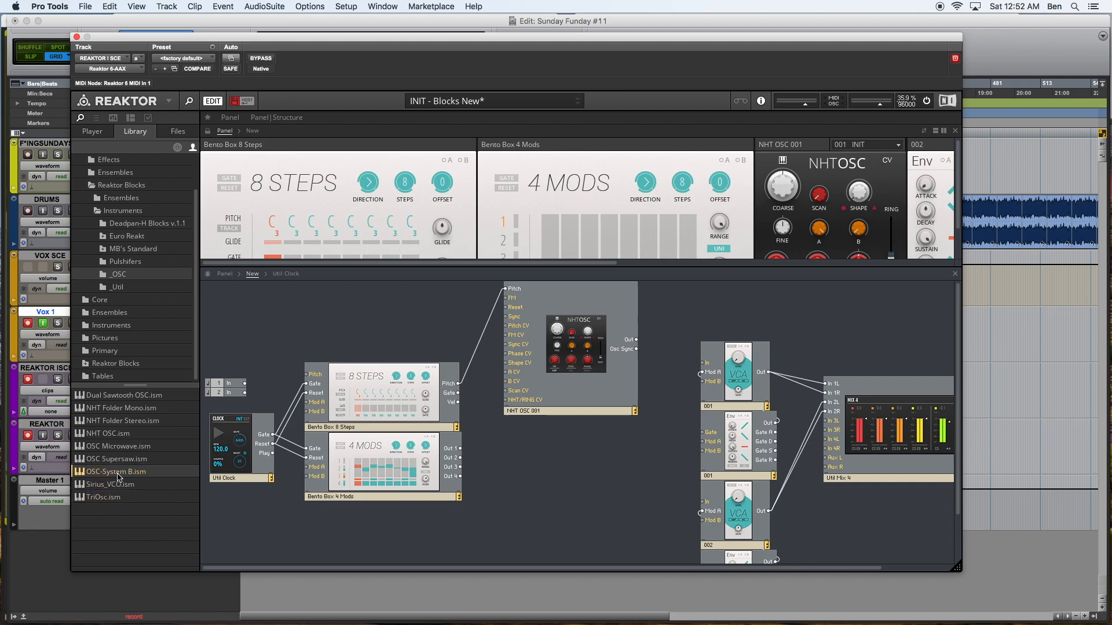
{"action": "left_click_drag", "start_coordinate": [91, 476], "coordinate": [584, 481]}
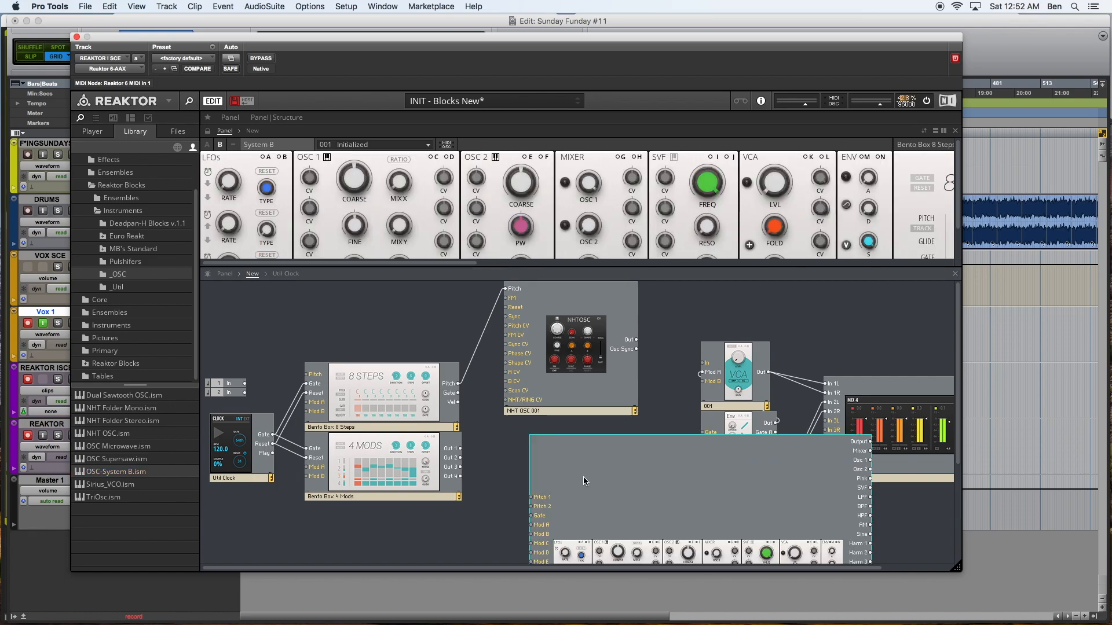
{"action": "left_click_drag", "start_coordinate": [670, 480], "coordinate": [445, 361]}
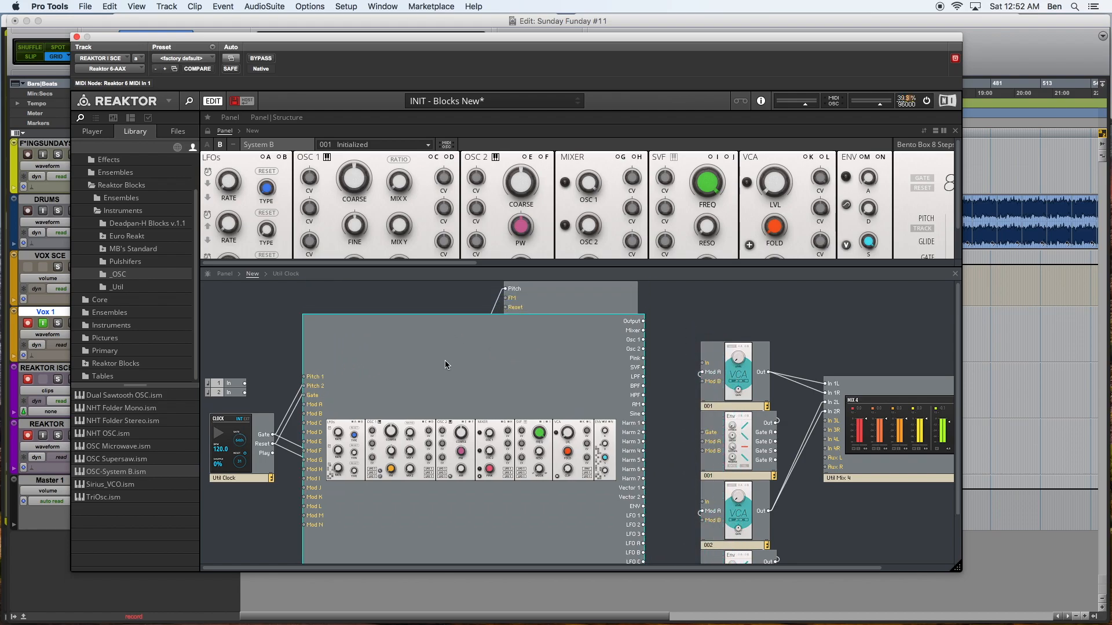
{"action": "key", "text": "Delete"}
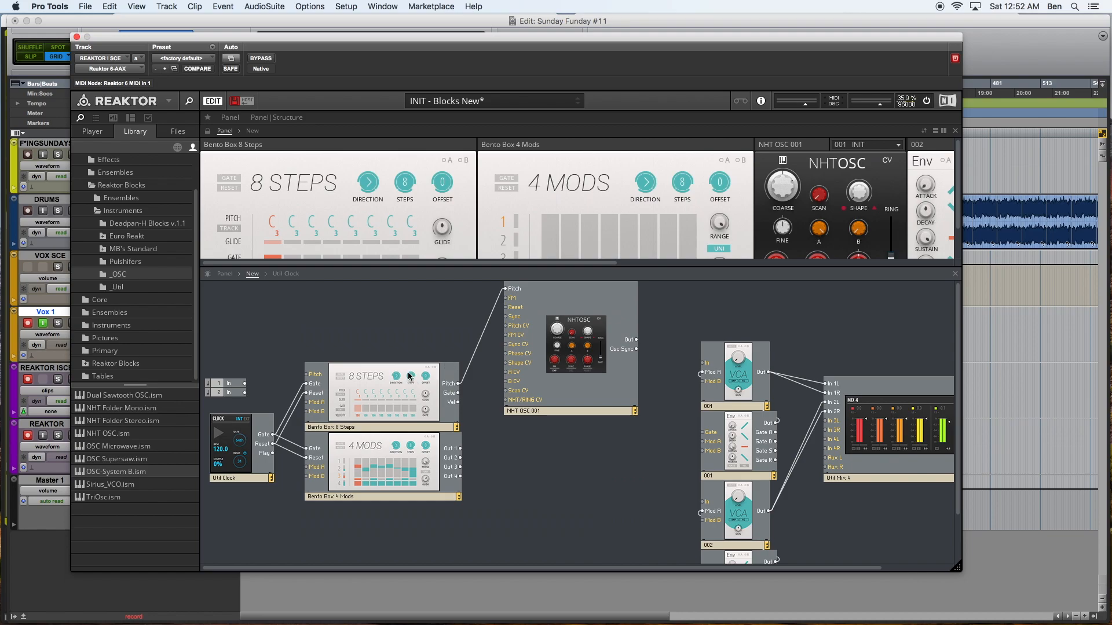
Add TriOsc.ism from the _OSC folder below the NHT oscillator, and wire the 8 Steps Pitch output to its Pitch input
{"action": "left_click", "coordinate": [103, 475]}
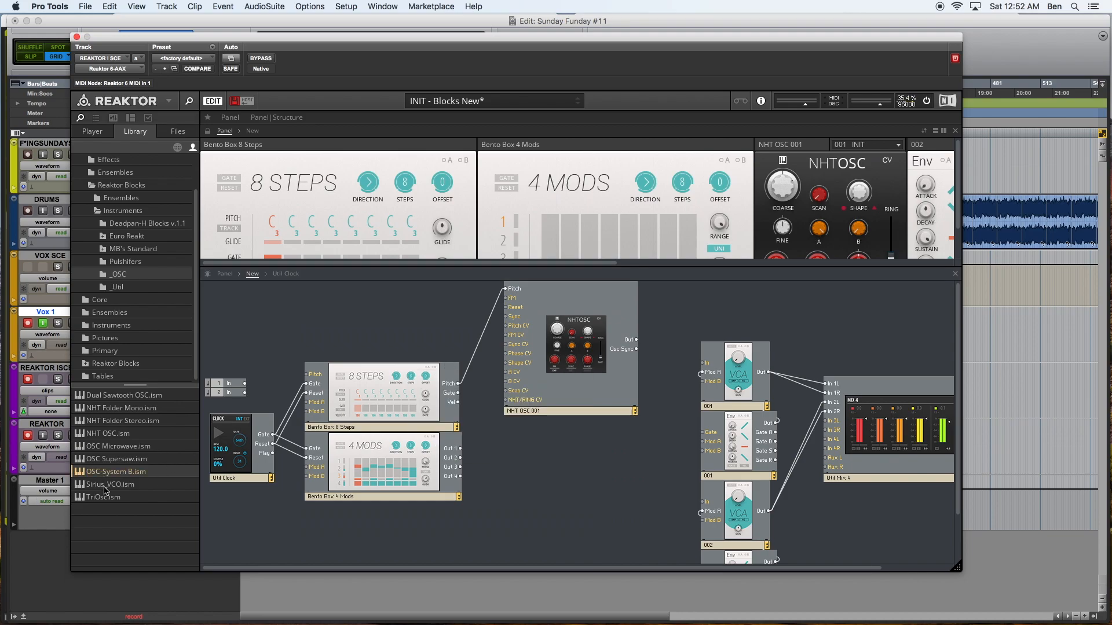
{"action": "left_click", "coordinate": [103, 487]}
{"action": "left_click", "coordinate": [105, 496]}
{"action": "left_click_drag", "start_coordinate": [105, 499], "coordinate": [556, 446]}
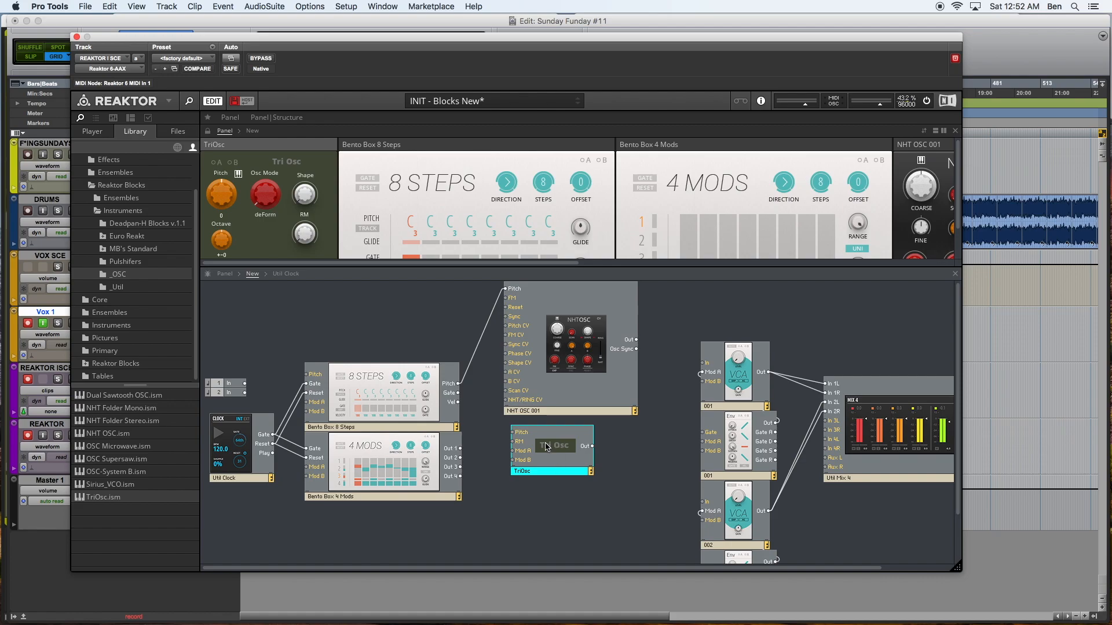
{"action": "left_click_drag", "start_coordinate": [459, 384], "coordinate": [513, 433]}
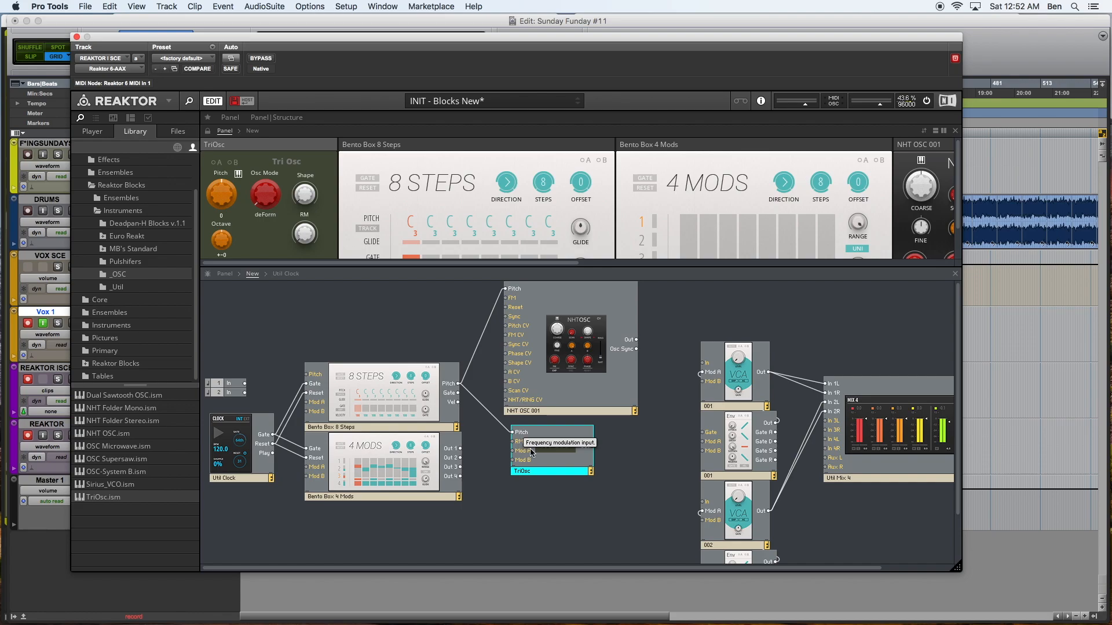
{"action": "left_click", "coordinate": [560, 536]}
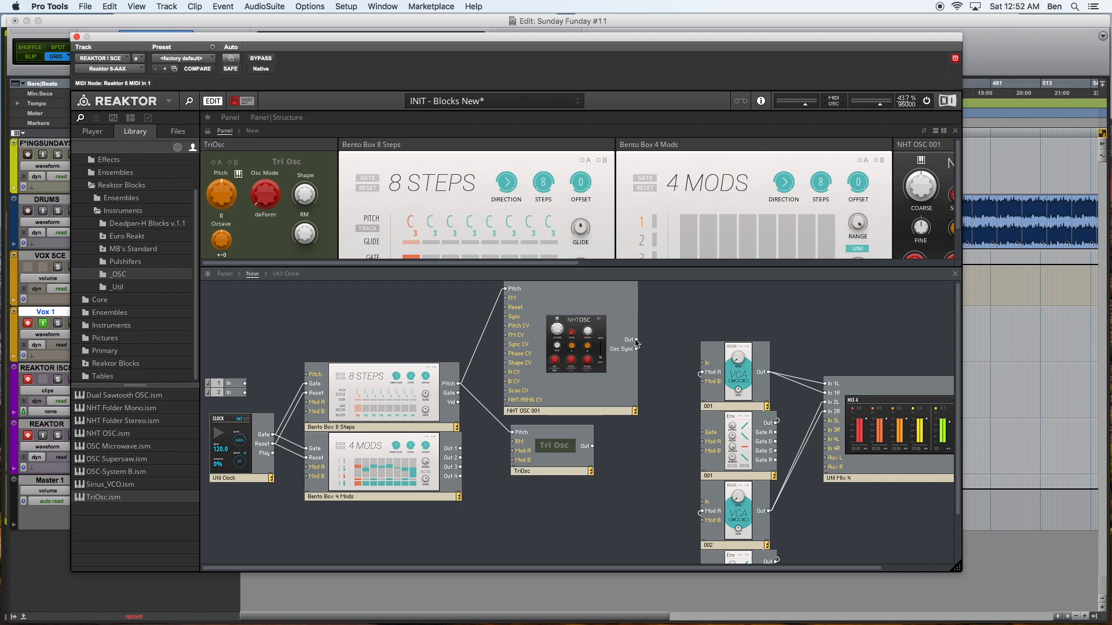
Cross-wire NHT Out to TriOsc RM and TriOsc Out to NHT FM CV, and move TriOsc up directly under the NHT oscillator
{"action": "left_click_drag", "start_coordinate": [636, 340], "coordinate": [512, 441]}
{"action": "left_click_drag", "start_coordinate": [594, 450], "coordinate": [524, 337]}
{"action": "left_click", "coordinate": [552, 394]}
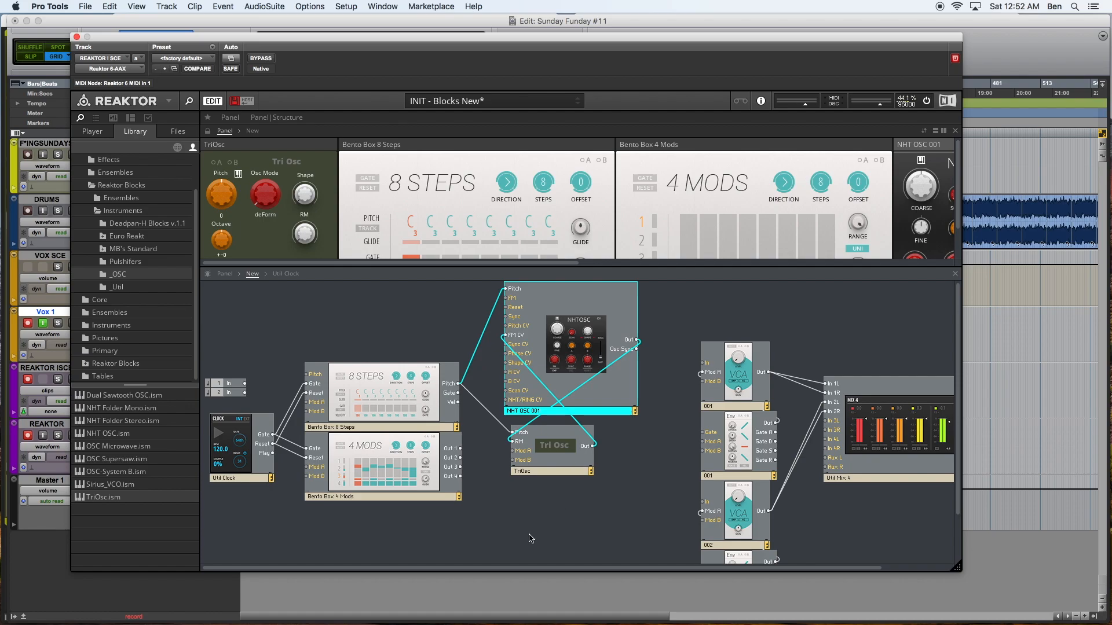
{"action": "left_click_drag", "start_coordinate": [546, 457], "coordinate": [542, 440]}
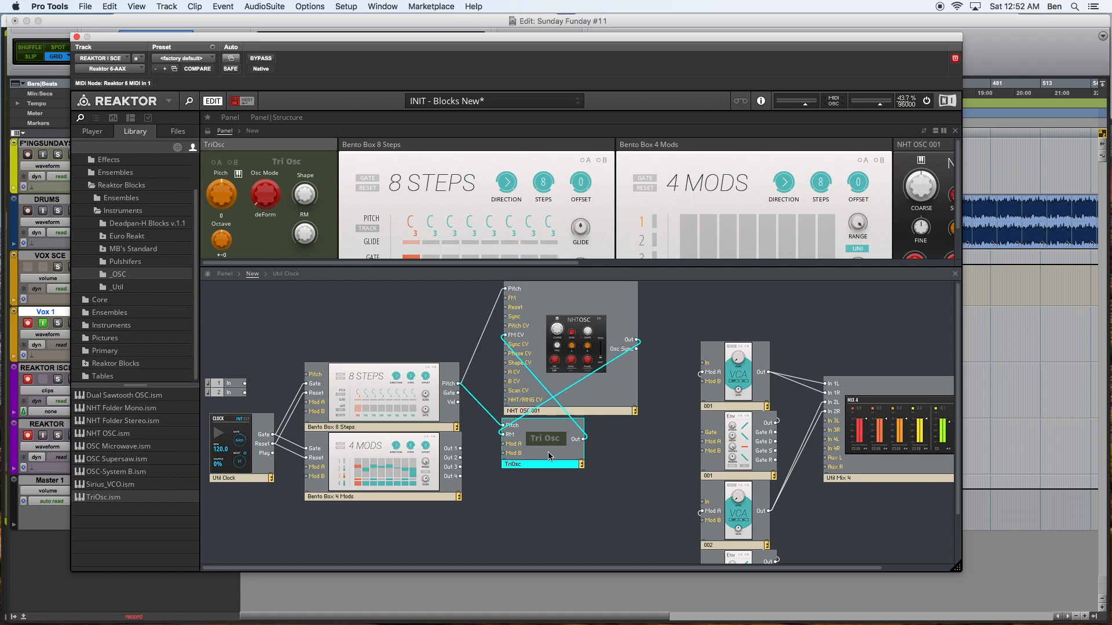
{"action": "left_click", "coordinate": [574, 372]}
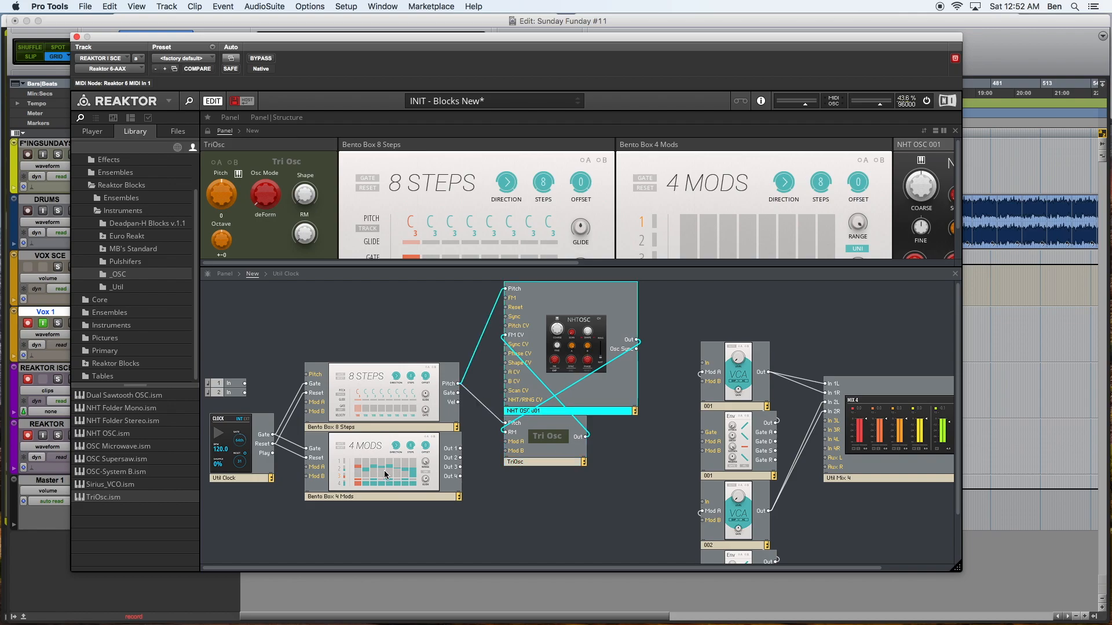
Wire the 4 Mods outputs 1 to 4 to the NHT oscillator's Shape CV, A CV, B CV and Scan CV inputs, in that order
{"action": "left_click", "coordinate": [383, 470]}
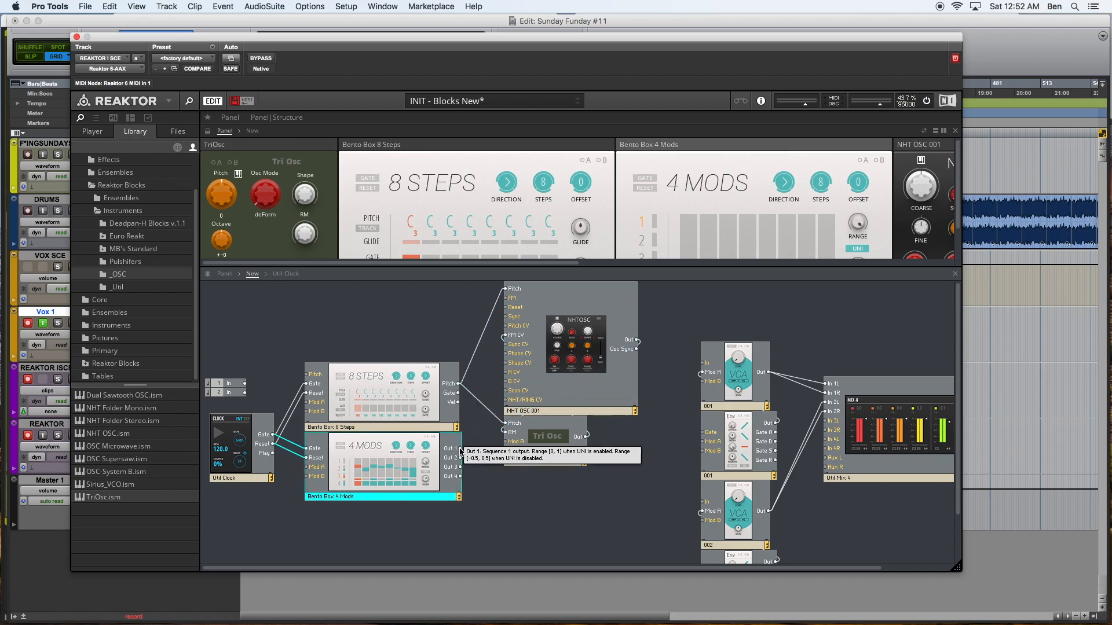
{"action": "left_click_drag", "start_coordinate": [461, 450], "coordinate": [505, 364]}
{"action": "left_click_drag", "start_coordinate": [461, 458], "coordinate": [516, 384]}
{"action": "left_click", "coordinate": [504, 482]}
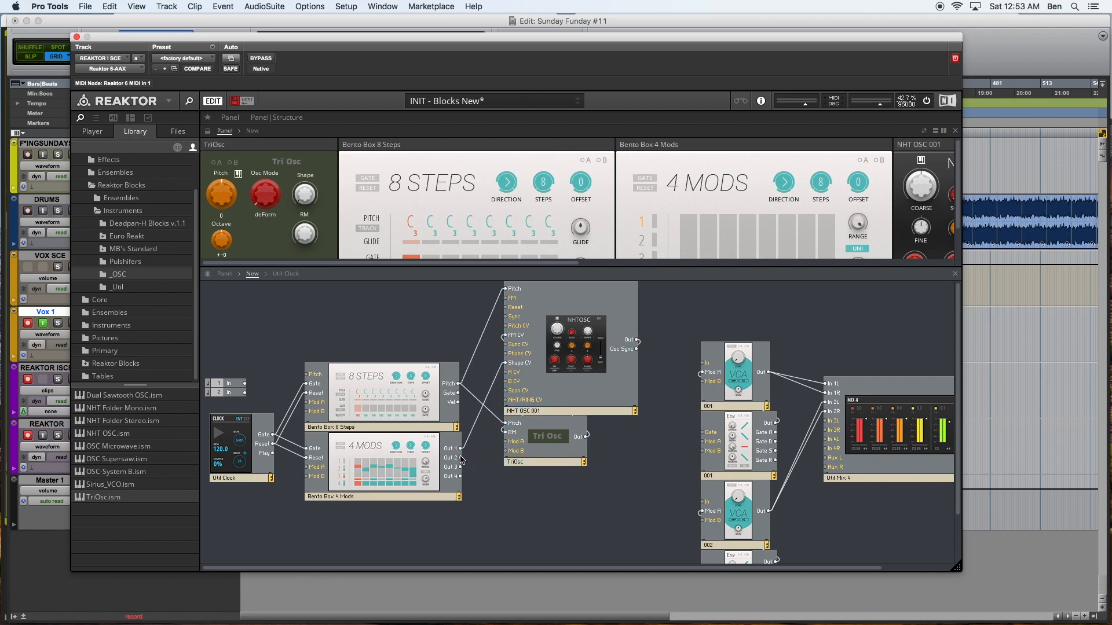
{"action": "left_click_drag", "start_coordinate": [462, 458], "coordinate": [505, 372]}
{"action": "left_click_drag", "start_coordinate": [461, 468], "coordinate": [507, 383]}
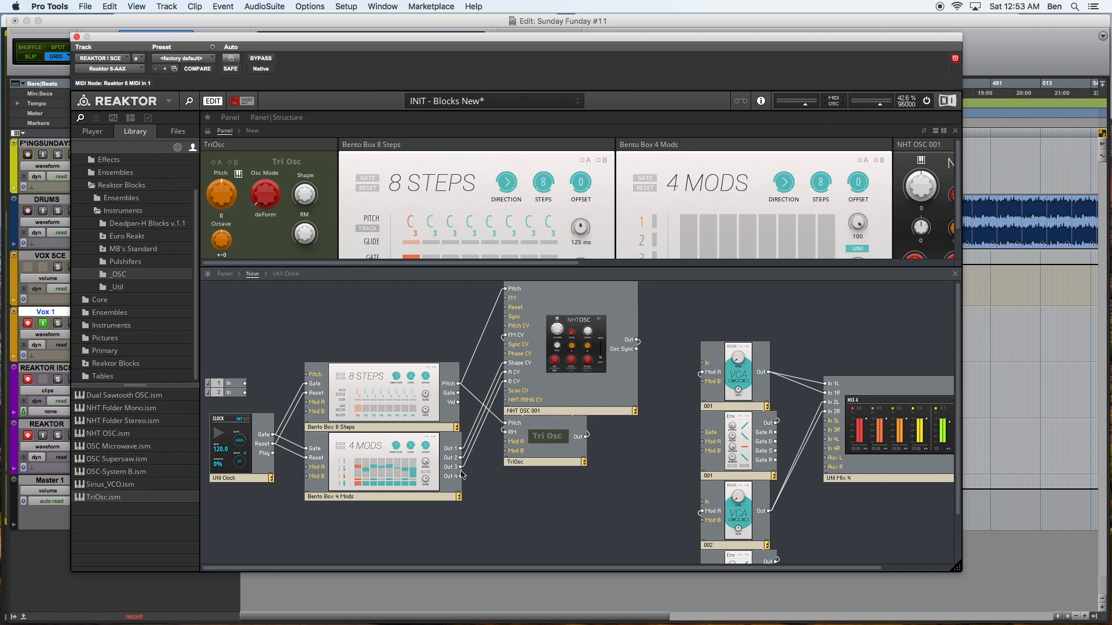
{"action": "left_click_drag", "start_coordinate": [461, 477], "coordinate": [513, 392]}
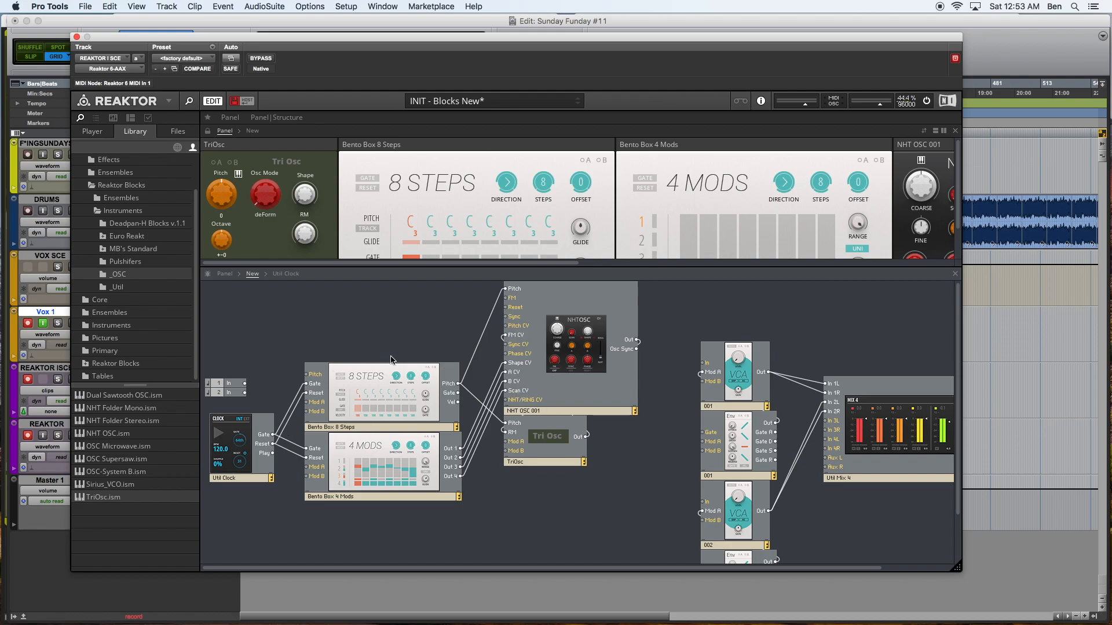
Move the VCA and envelope pairs, the mixer and the outputs together farther right to free space after the oscillators
{"action": "scroll", "coordinate": [734, 309], "scroll_direction": "right", "scroll_amount": 3}
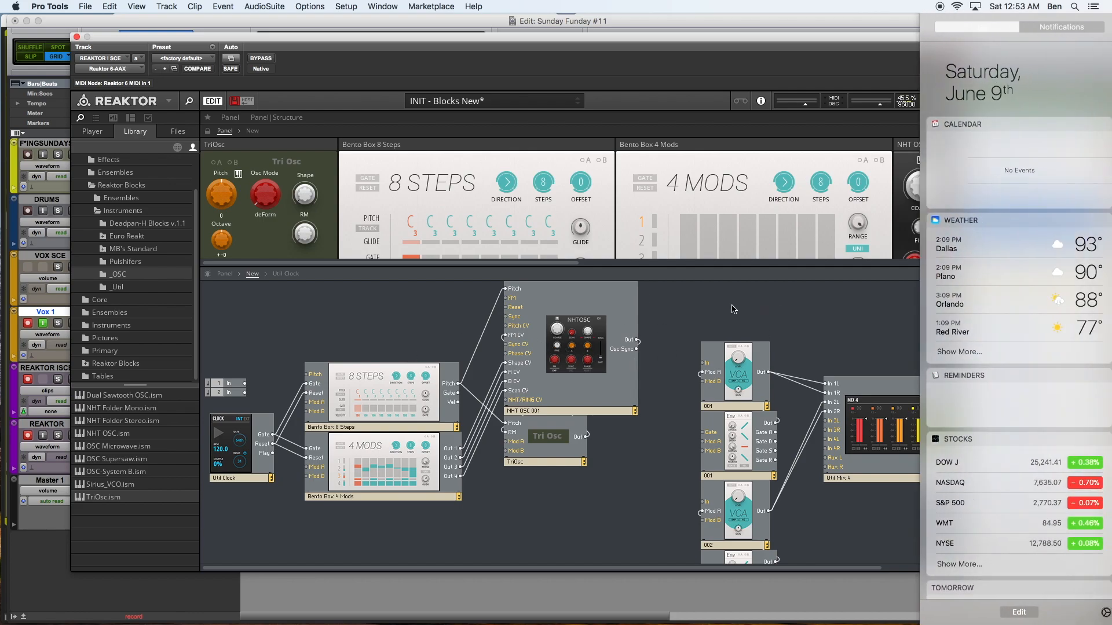
{"action": "left_click", "coordinate": [747, 300]}
{"action": "scroll", "coordinate": [750, 310], "scroll_direction": "right", "scroll_amount": 3}
{"action": "scroll", "coordinate": [750, 310], "scroll_direction": "down", "scroll_amount": 1}
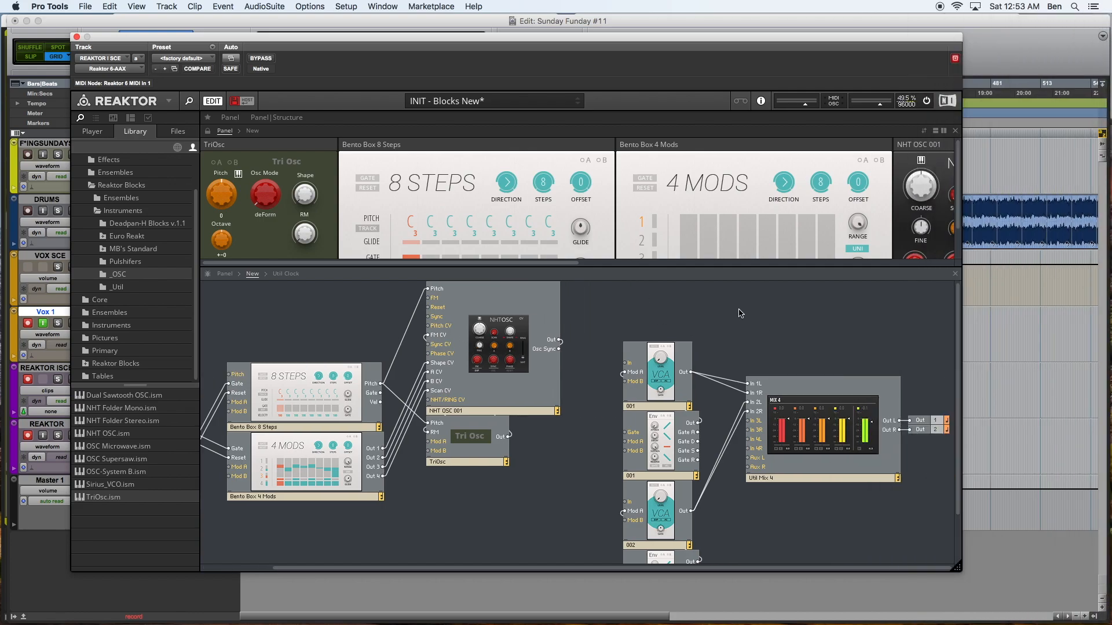
{"action": "left_click_drag", "start_coordinate": [598, 311], "coordinate": [913, 554]}
{"action": "left_click_drag", "start_coordinate": [814, 397], "coordinate": [872, 390]}
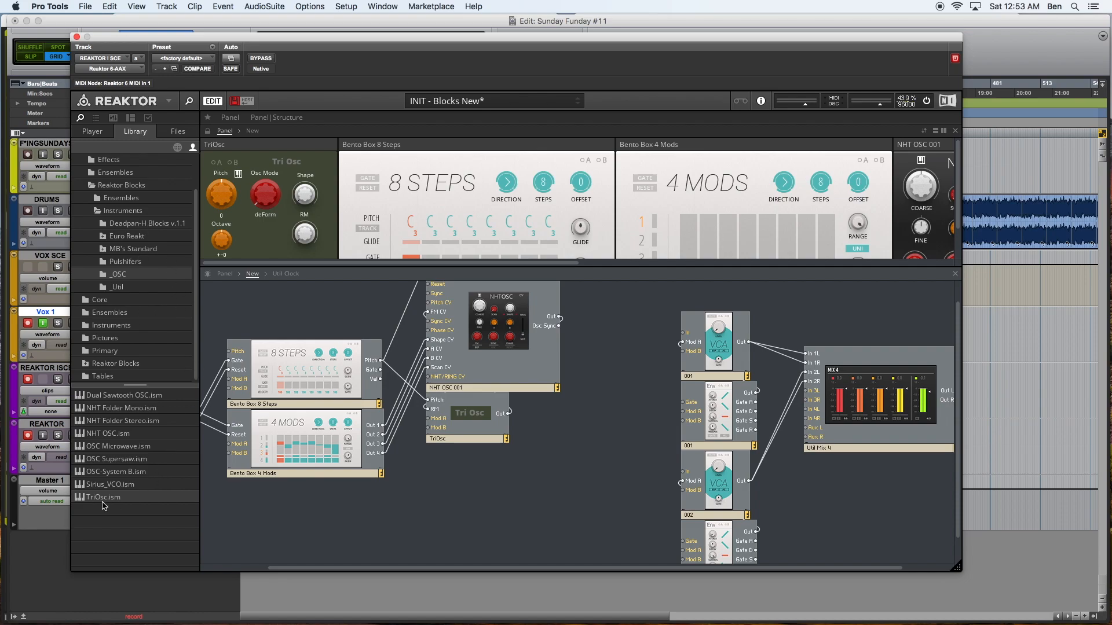
Move the TriOsc block down to leave a gap beneath the NHT oscillator
{"action": "left_click_drag", "start_coordinate": [474, 413], "coordinate": [476, 455]}
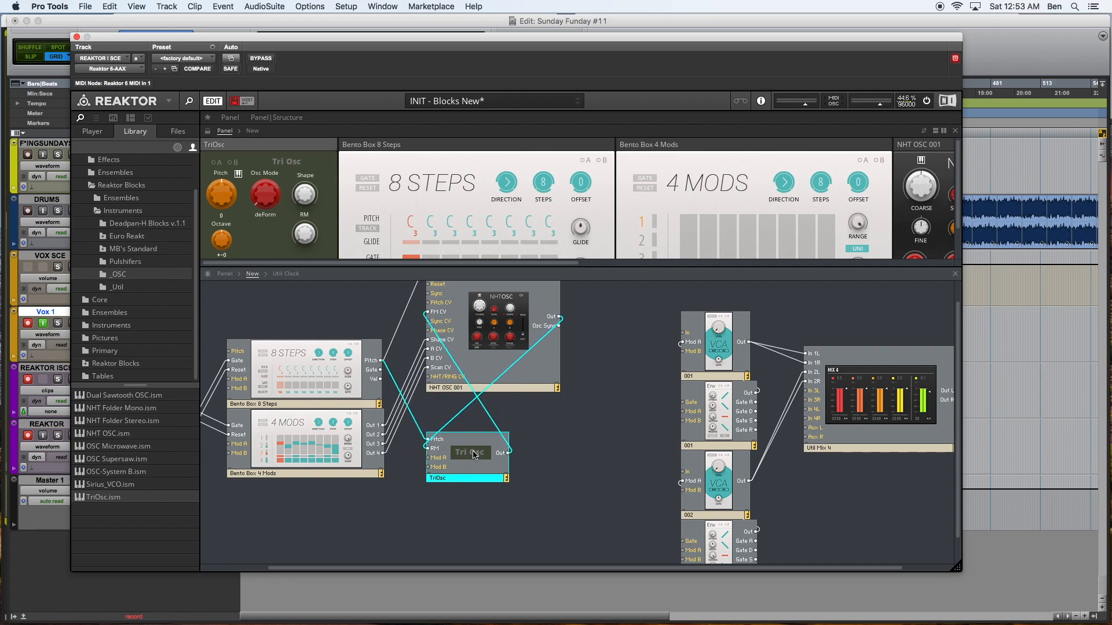
{"action": "scroll", "coordinate": [594, 446], "scroll_direction": "down", "scroll_amount": 1}
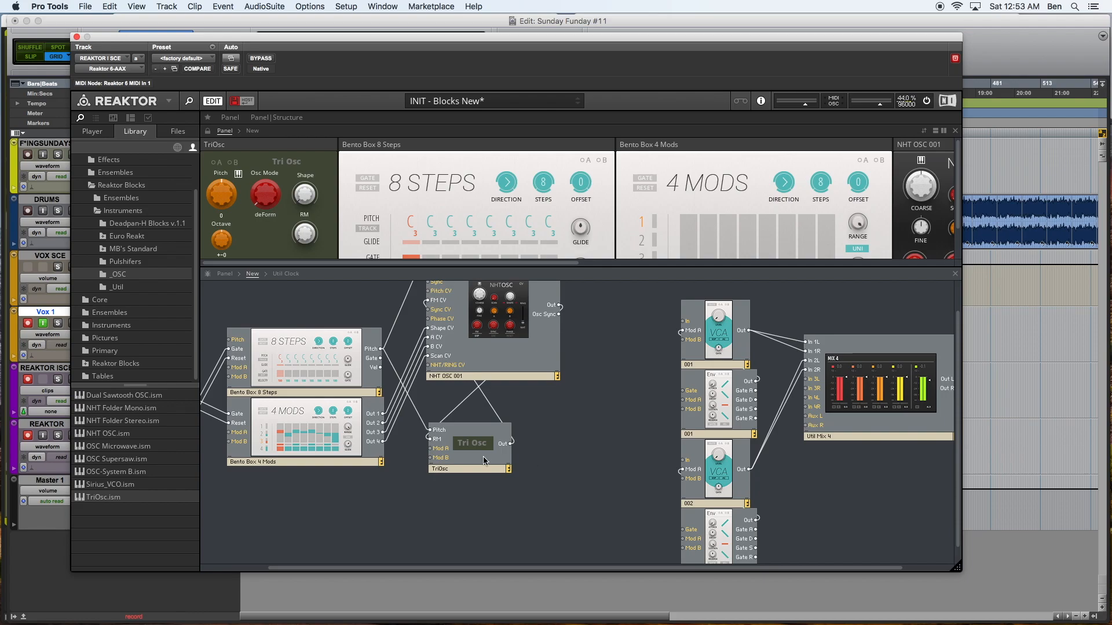
{"action": "scroll", "coordinate": [527, 501], "scroll_direction": "up", "scroll_amount": 2}
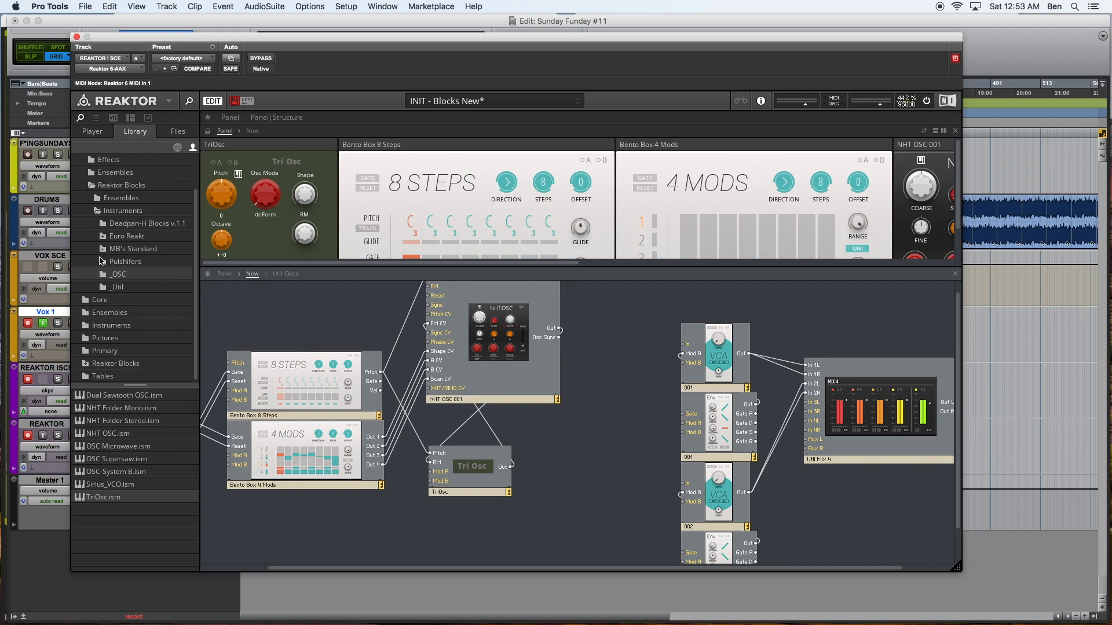
{"action": "scroll", "coordinate": [122, 213], "scroll_direction": "up", "scroll_amount": 1}
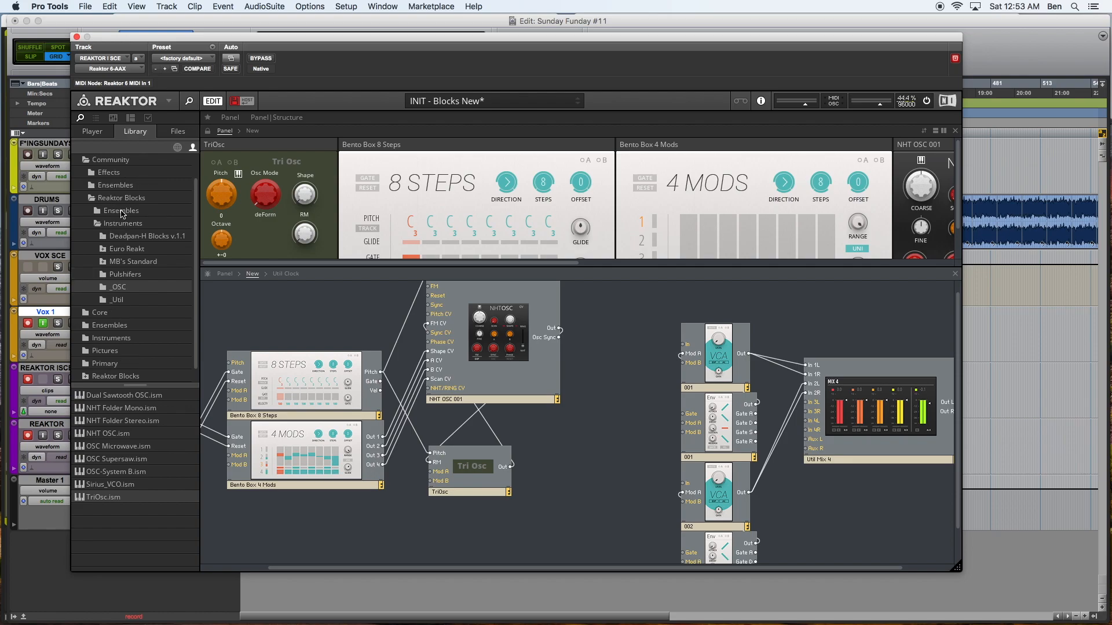
Add the Modern Paul Filter from the factory Blocks library to the gap between TriOsc and VCA 002
{"action": "left_click", "coordinate": [177, 147]}
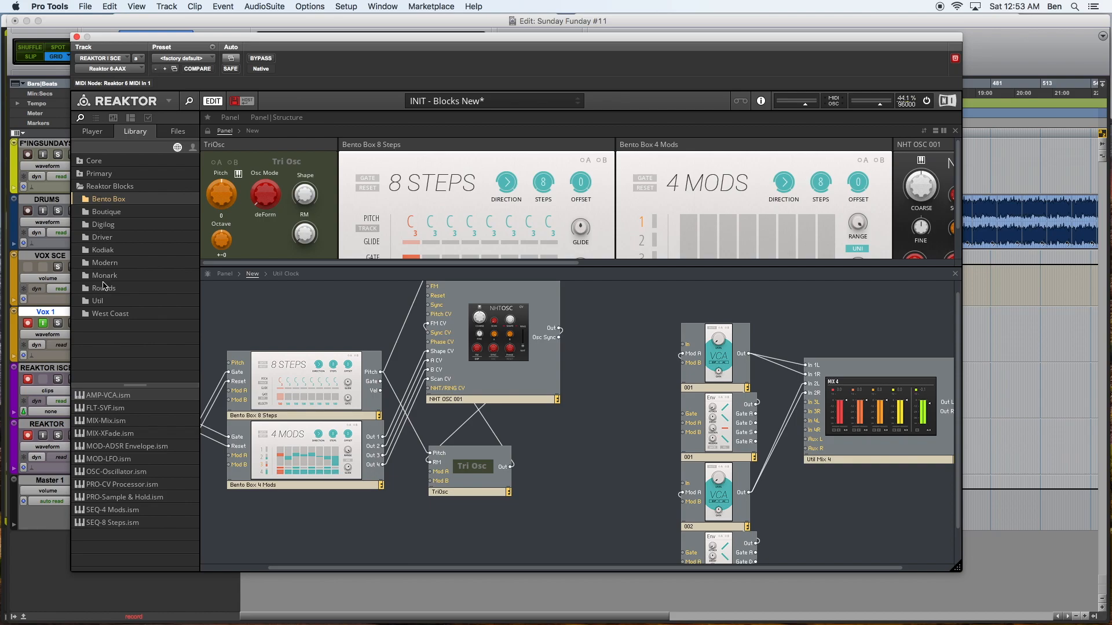
{"action": "left_click", "coordinate": [115, 263]}
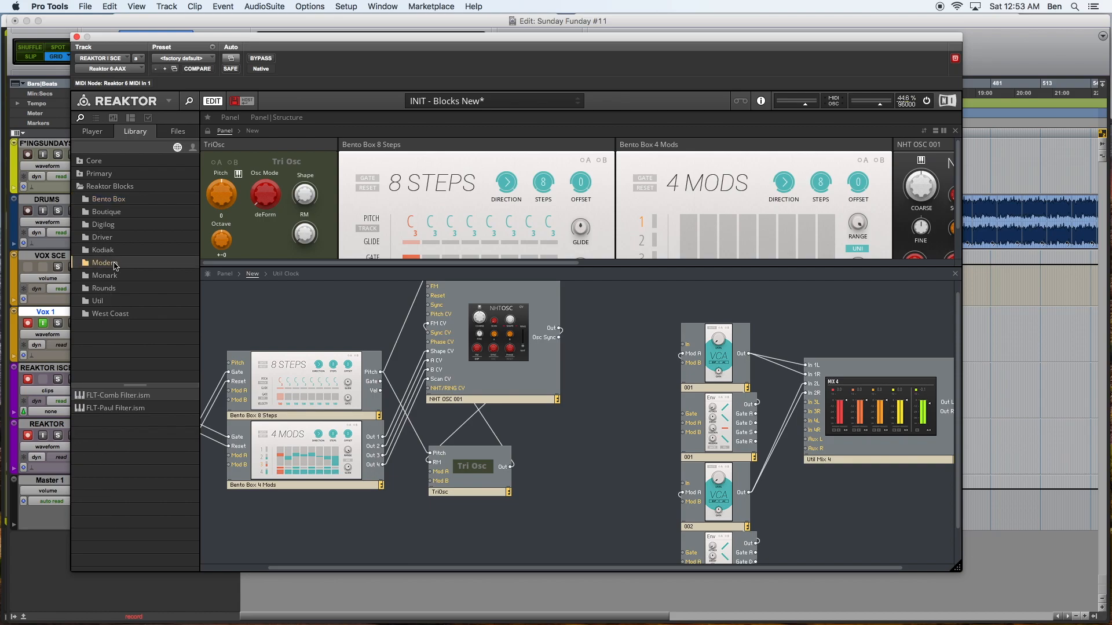
{"action": "left_click", "coordinate": [118, 202]}
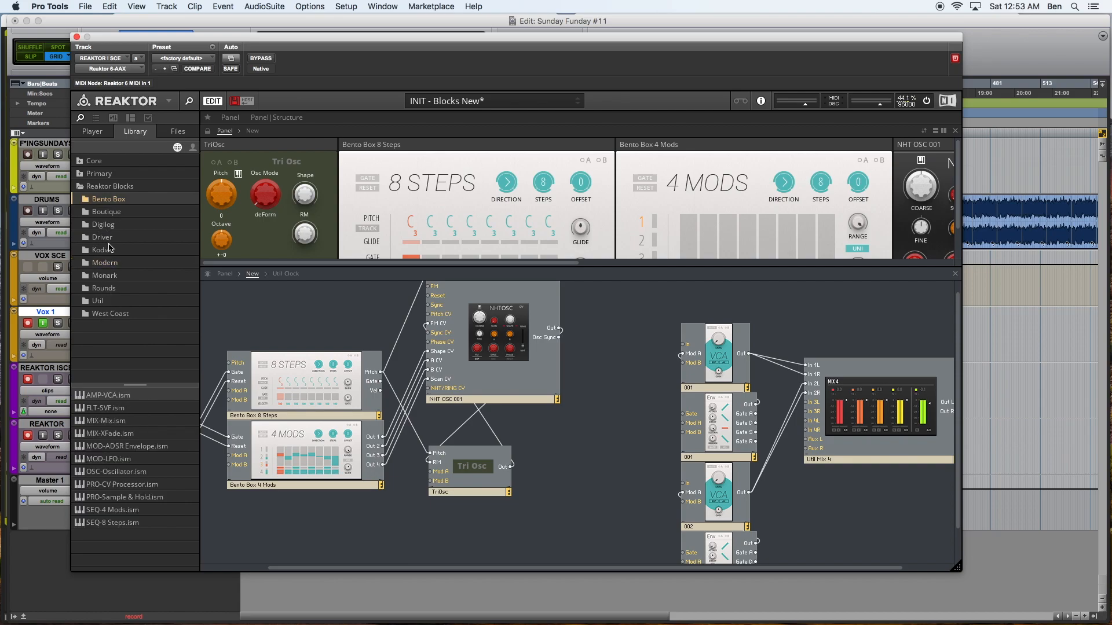
{"action": "left_click", "coordinate": [109, 251]}
{"action": "left_click", "coordinate": [107, 214]}
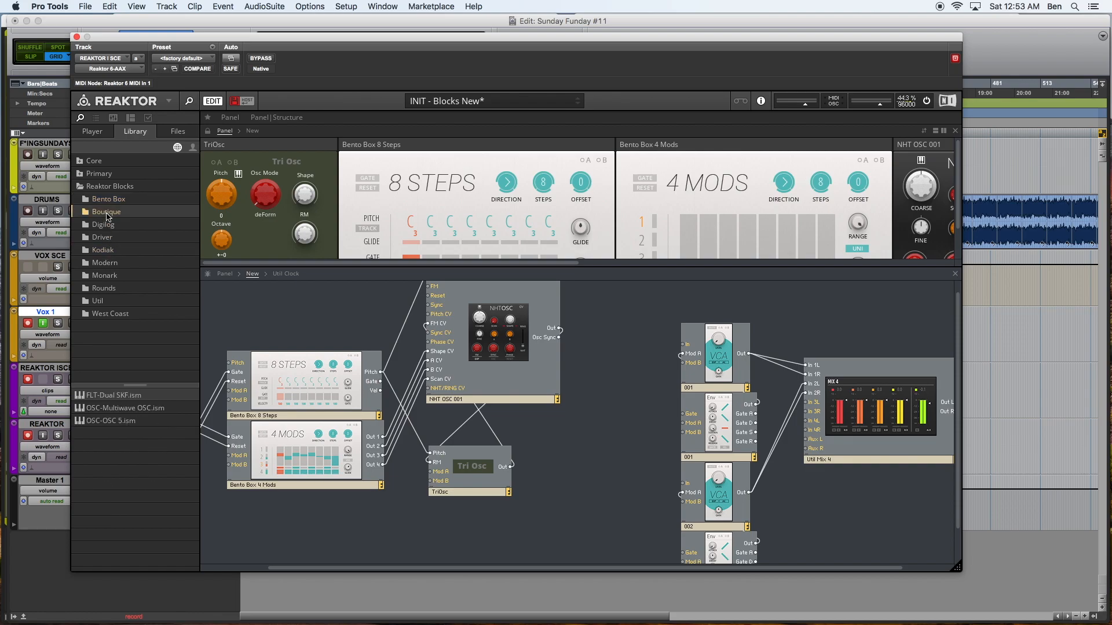
{"action": "left_click", "coordinate": [109, 288]}
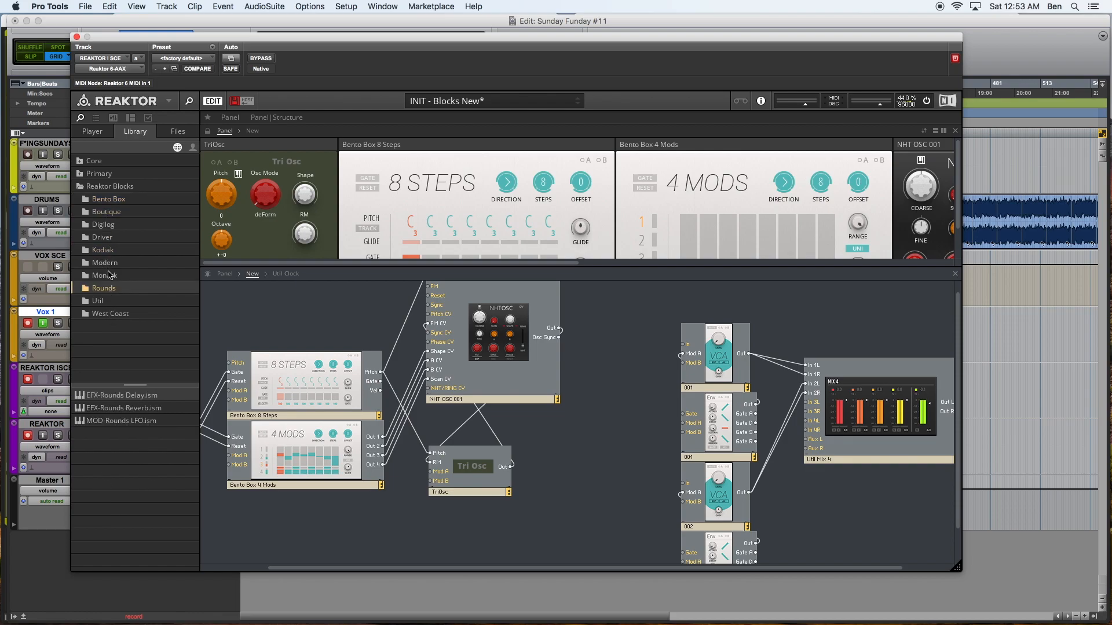
{"action": "left_click", "coordinate": [108, 264]}
{"action": "left_click", "coordinate": [106, 407]}
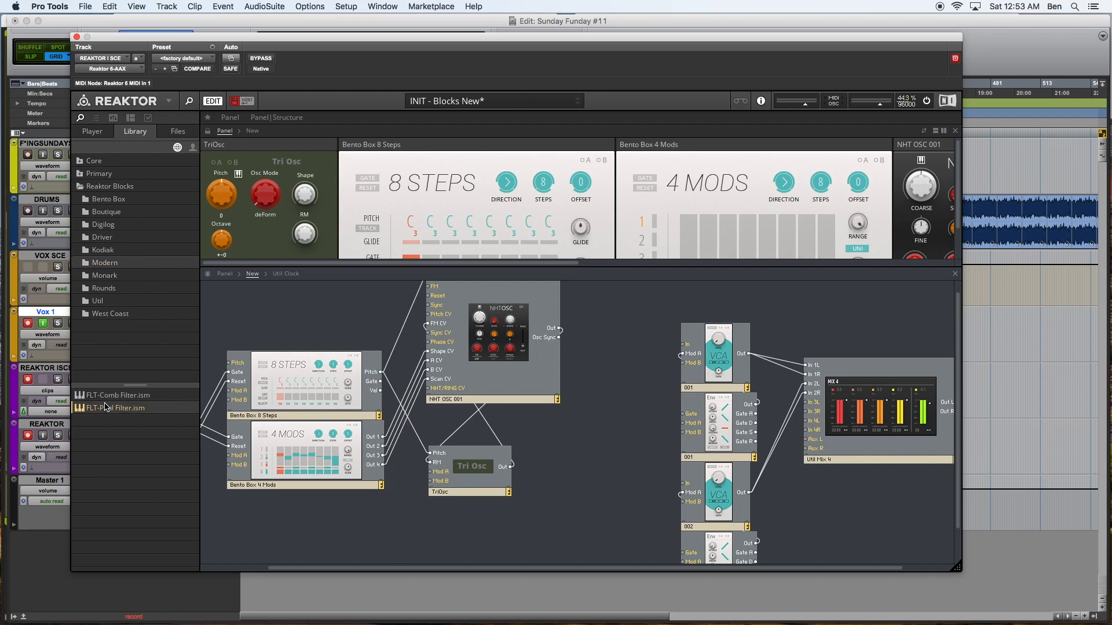
{"action": "left_click_drag", "start_coordinate": [94, 412], "coordinate": [601, 461]}
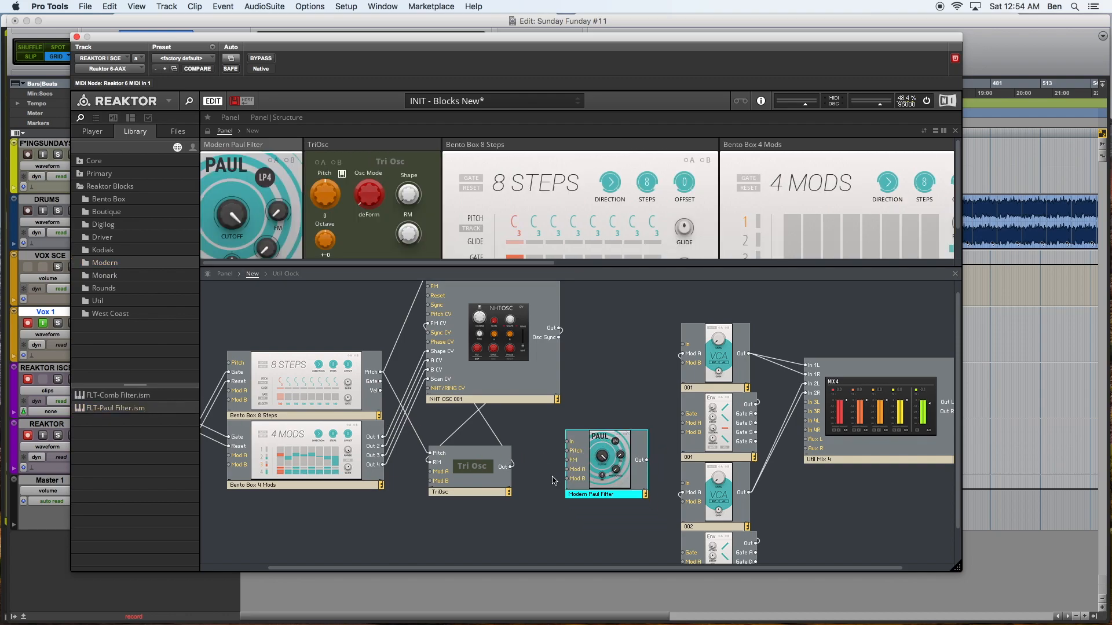
Wire TriOsc Out through the Paul filter to the In of VCA 002, and rename the filter 002
{"action": "left_click_drag", "start_coordinate": [512, 471], "coordinate": [567, 441]}
{"action": "left_click_drag", "start_coordinate": [648, 461], "coordinate": [683, 483]}
{"action": "left_click_drag", "start_coordinate": [588, 498], "coordinate": [584, 514]}
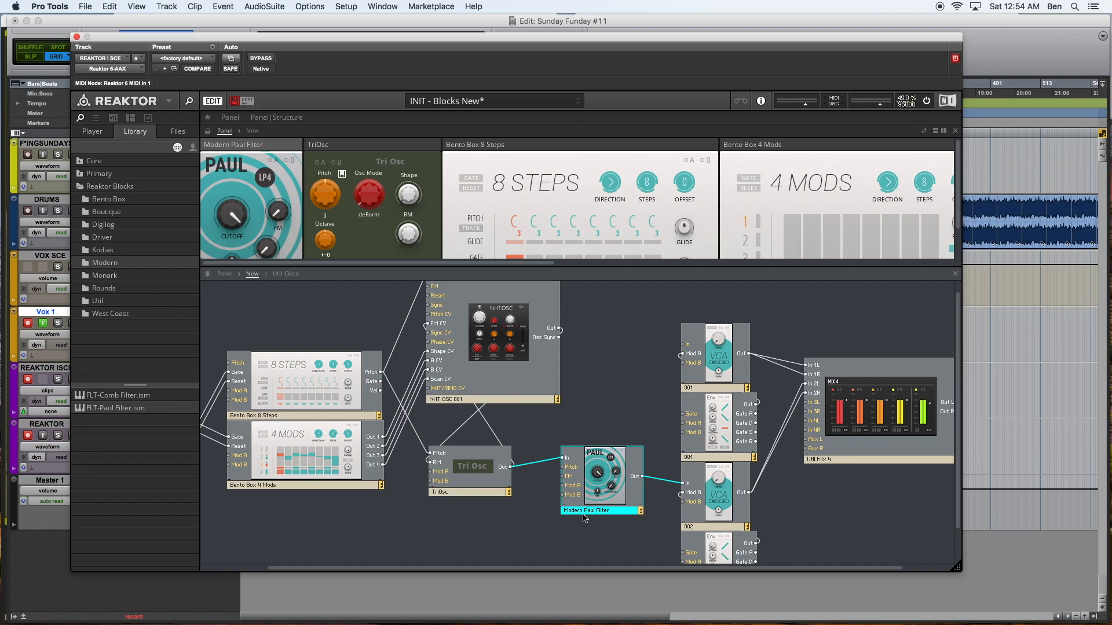
{"action": "double_click", "coordinate": [584, 510]}
{"action": "type", "text": "002"}
{"action": "left_click", "coordinate": [502, 515]}
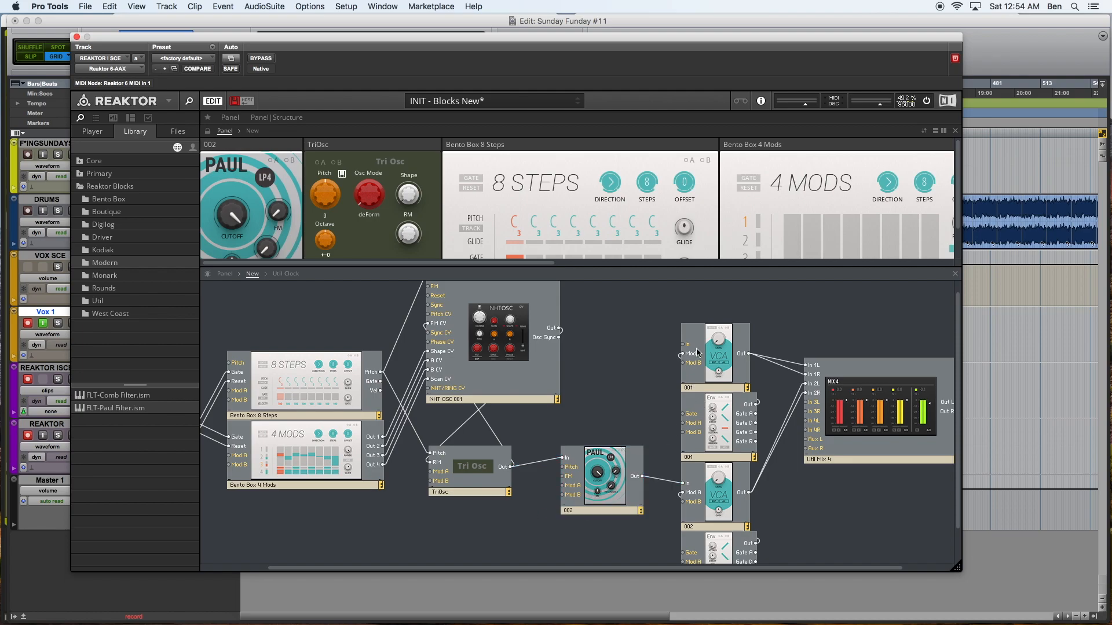
Add the Bento Box SVF filter block between the NHT oscillator and VCA 001
{"action": "left_click", "coordinate": [112, 212]}
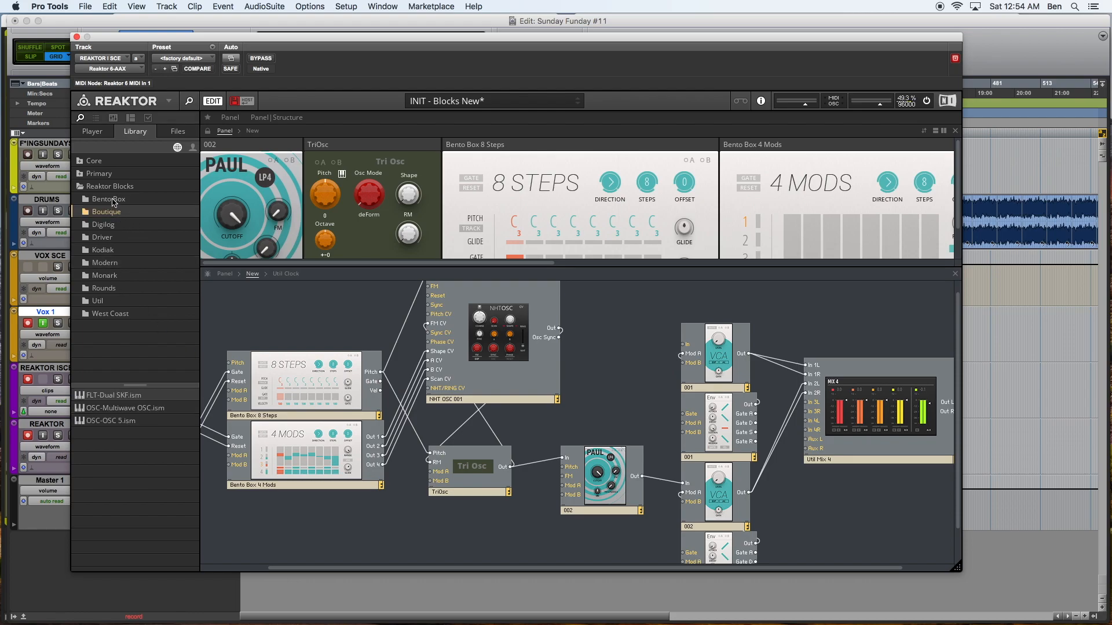
{"action": "left_click", "coordinate": [105, 201]}
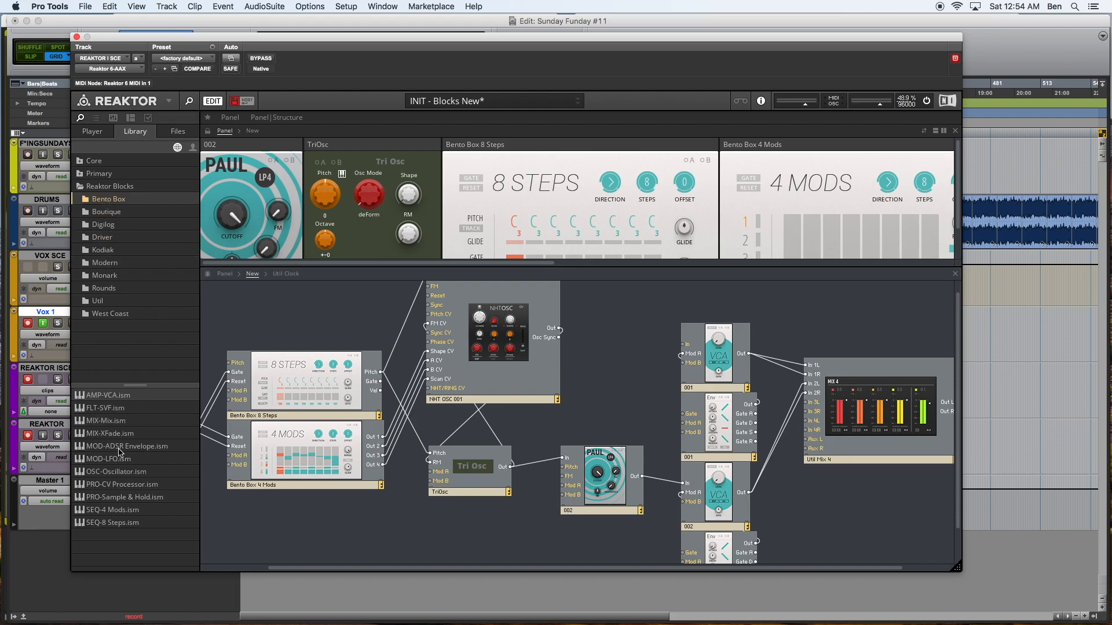
{"action": "left_click", "coordinate": [95, 409]}
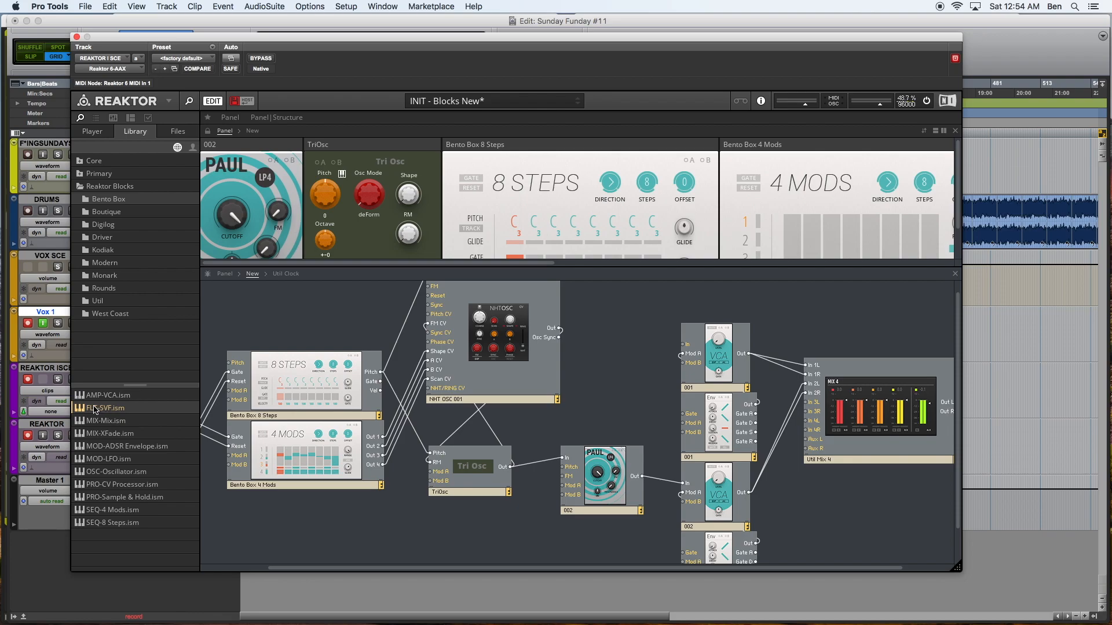
{"action": "left_click_drag", "start_coordinate": [95, 410], "coordinate": [620, 344]}
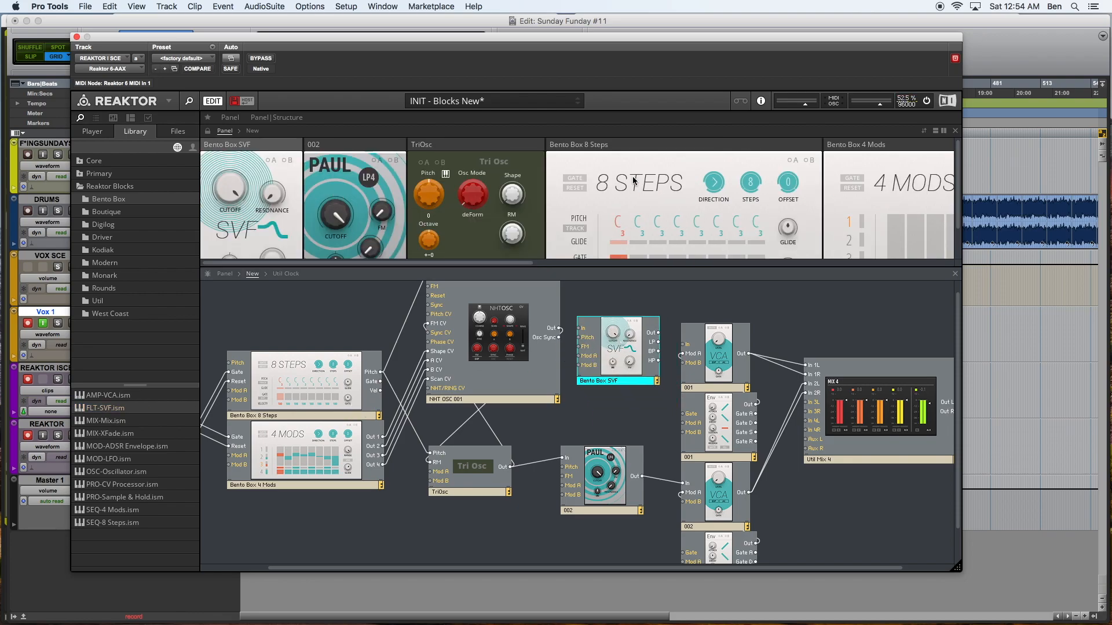
{"action": "mouse_move", "coordinate": [603, 345]}
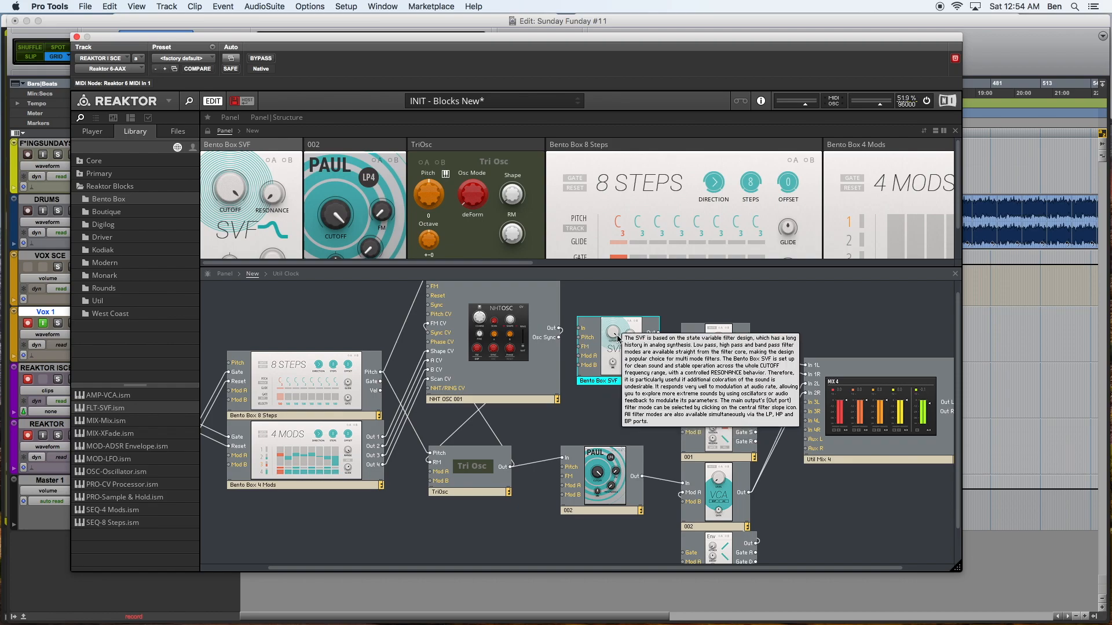
{"action": "left_click", "coordinate": [607, 300]}
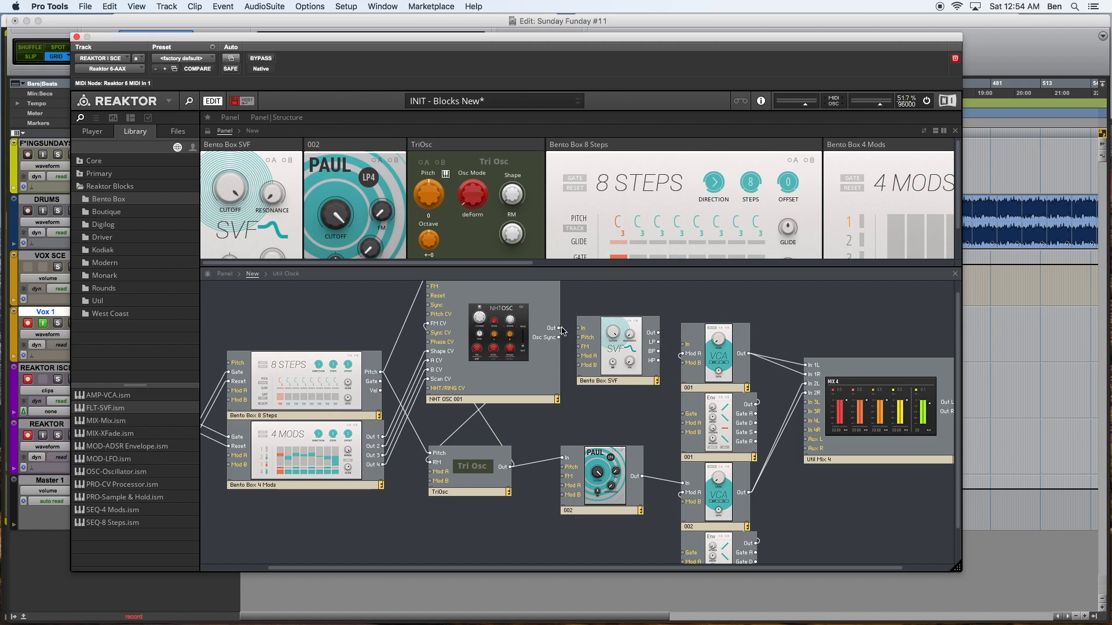
Wire NHT Out to the SVF In and the SVF Out to the In of VCA 001, and rename the filter 001
{"action": "left_click_drag", "start_coordinate": [559, 328], "coordinate": [580, 328]}
{"action": "left_click_drag", "start_coordinate": [658, 336], "coordinate": [688, 342]}
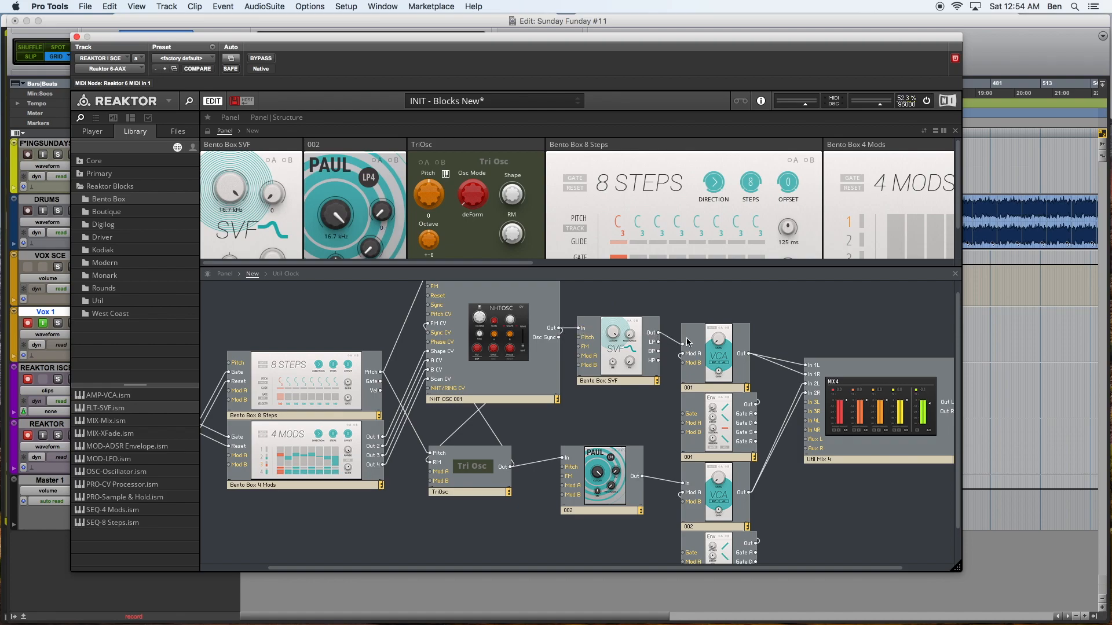
{"action": "left_click", "coordinate": [619, 384]}
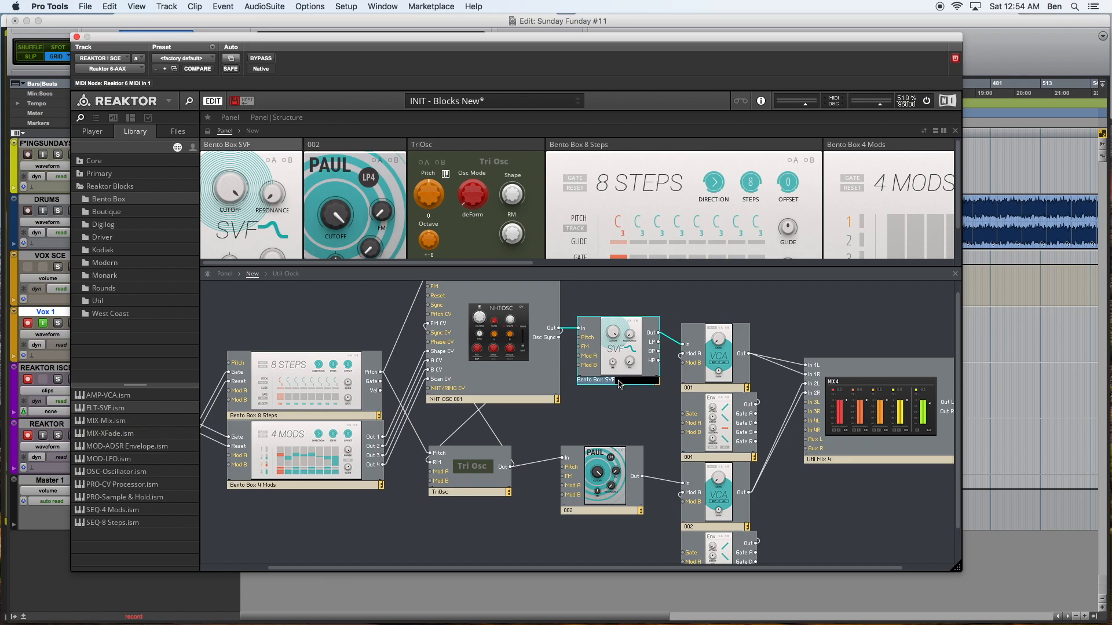
{"action": "type", "text": "001"}
{"action": "left_click", "coordinate": [628, 434]}
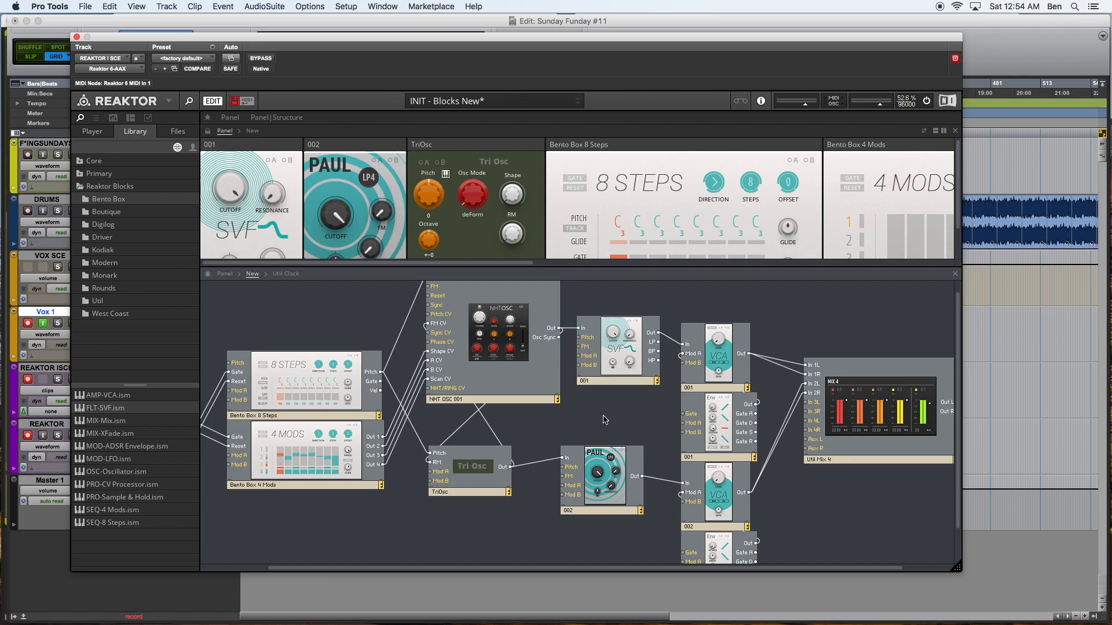
Show only the instrument panels and move the NHT oscillator panel into a new second row
{"action": "scroll", "coordinate": [610, 368], "scroll_direction": "left", "scroll_amount": 3}
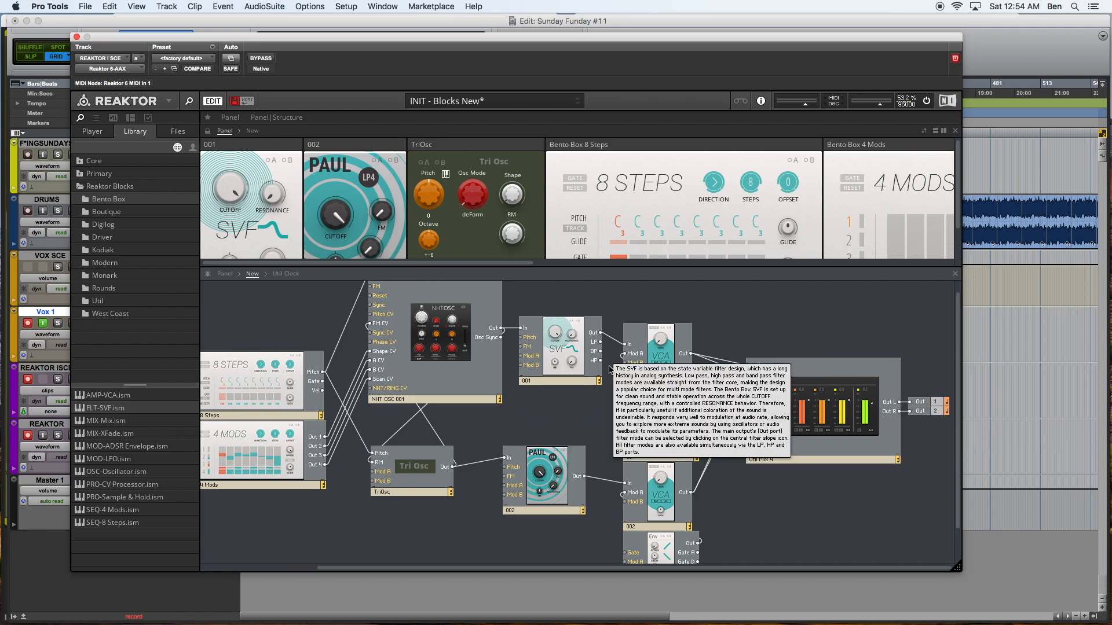
{"action": "scroll", "coordinate": [457, 375], "scroll_direction": "right", "scroll_amount": 5}
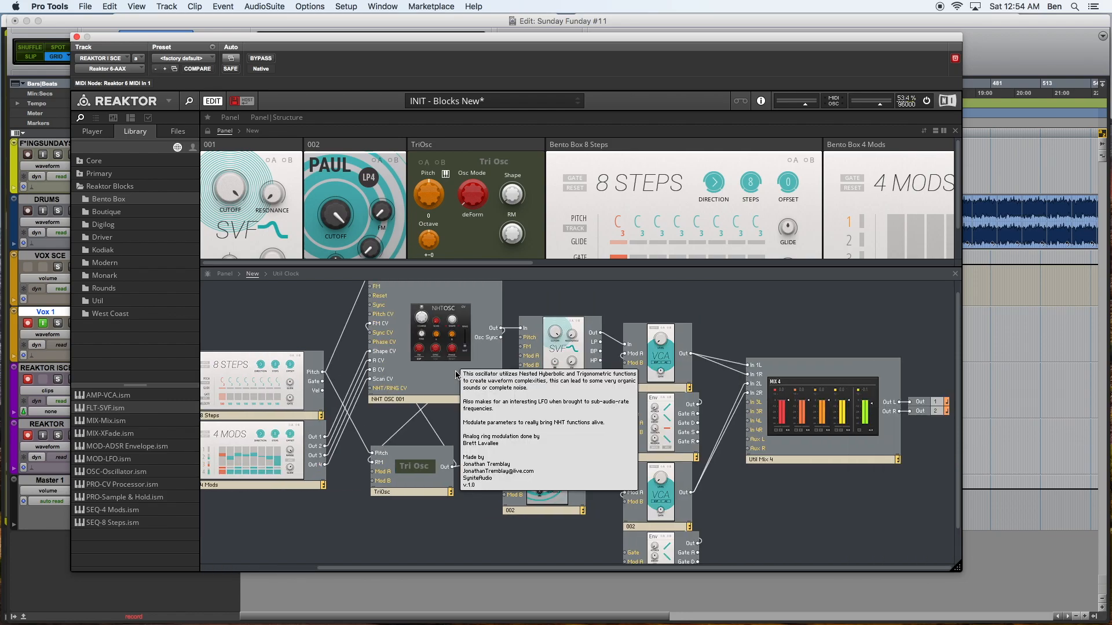
{"action": "scroll", "coordinate": [469, 377], "scroll_direction": "left", "scroll_amount": 5}
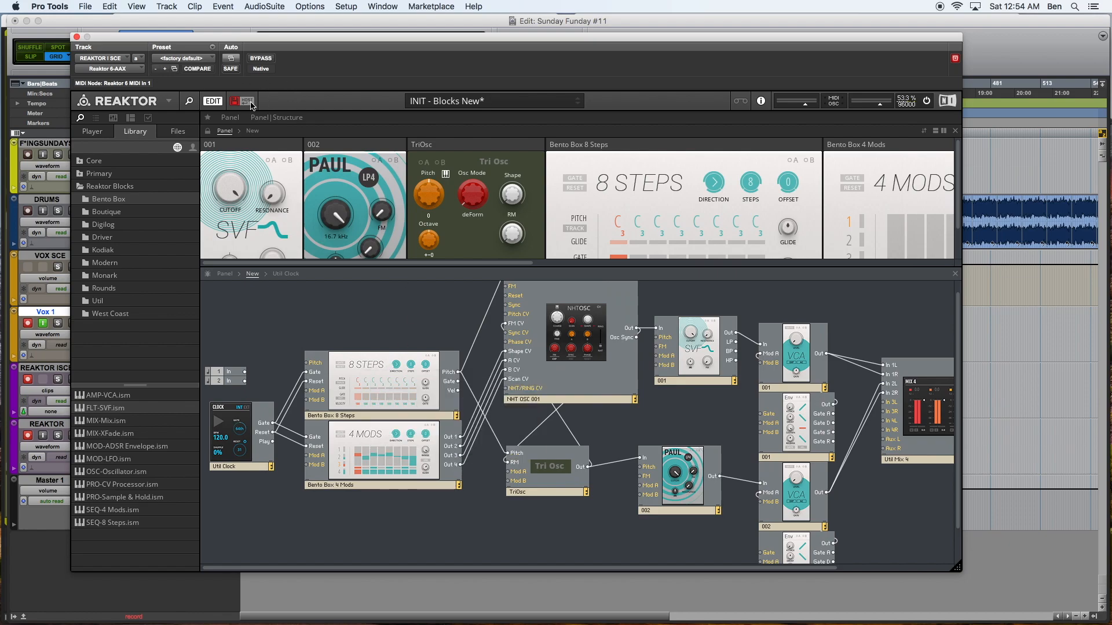
{"action": "left_click", "coordinate": [250, 103]}
{"action": "scroll", "coordinate": [472, 249], "scroll_direction": "right", "scroll_amount": 5}
{"action": "scroll", "coordinate": [471, 248], "scroll_direction": "left", "scroll_amount": 5}
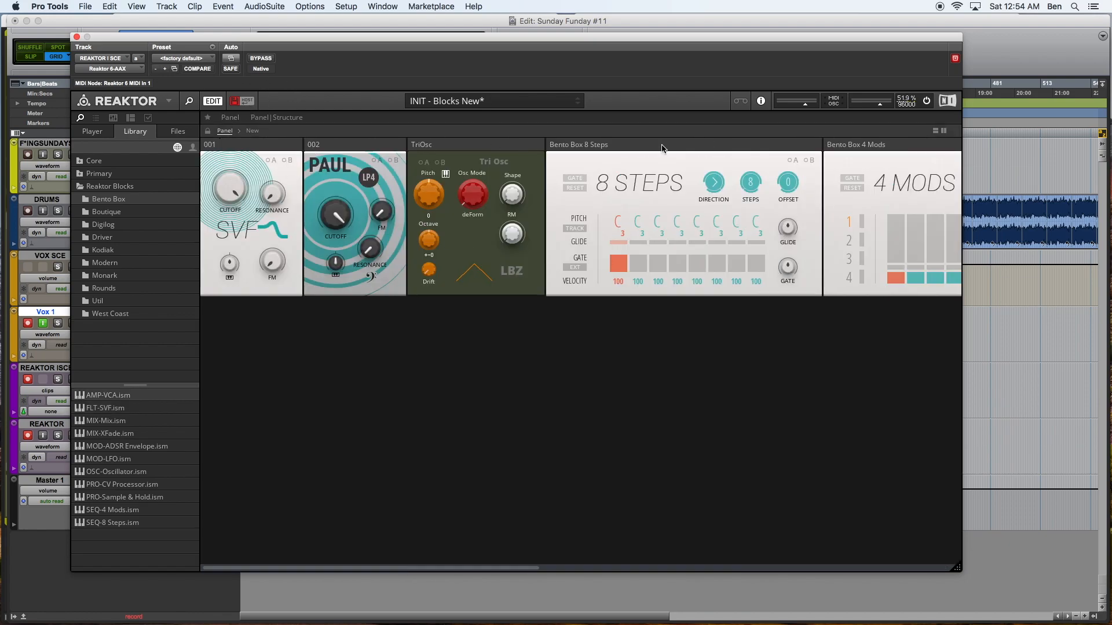
{"action": "scroll", "coordinate": [407, 146], "scroll_direction": "right", "scroll_amount": 2}
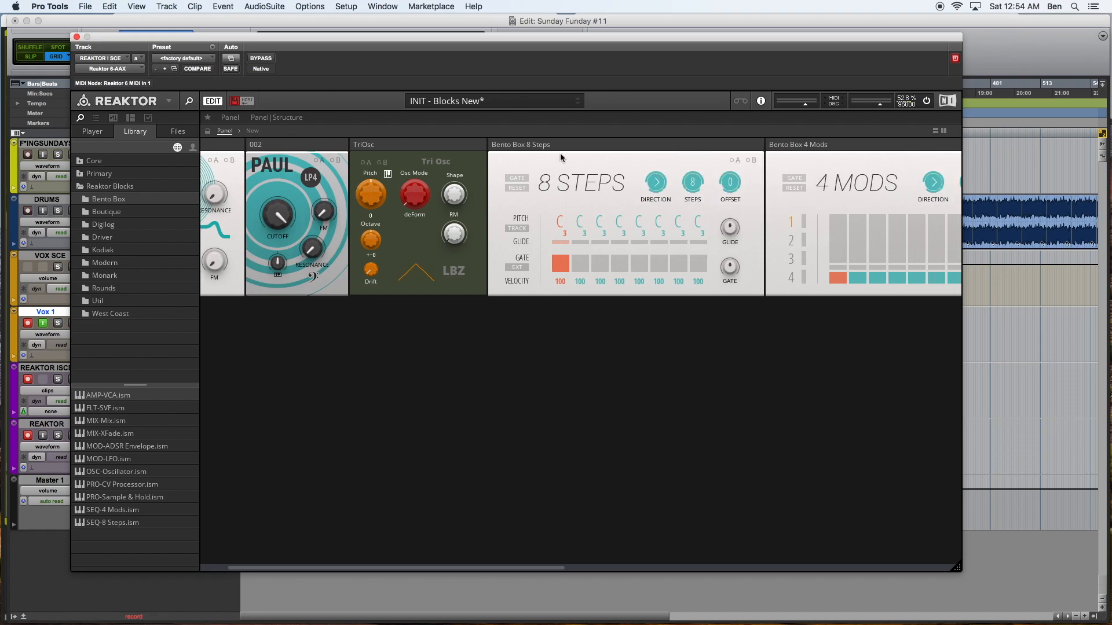
{"action": "mouse_move", "coordinate": [550, 149]}
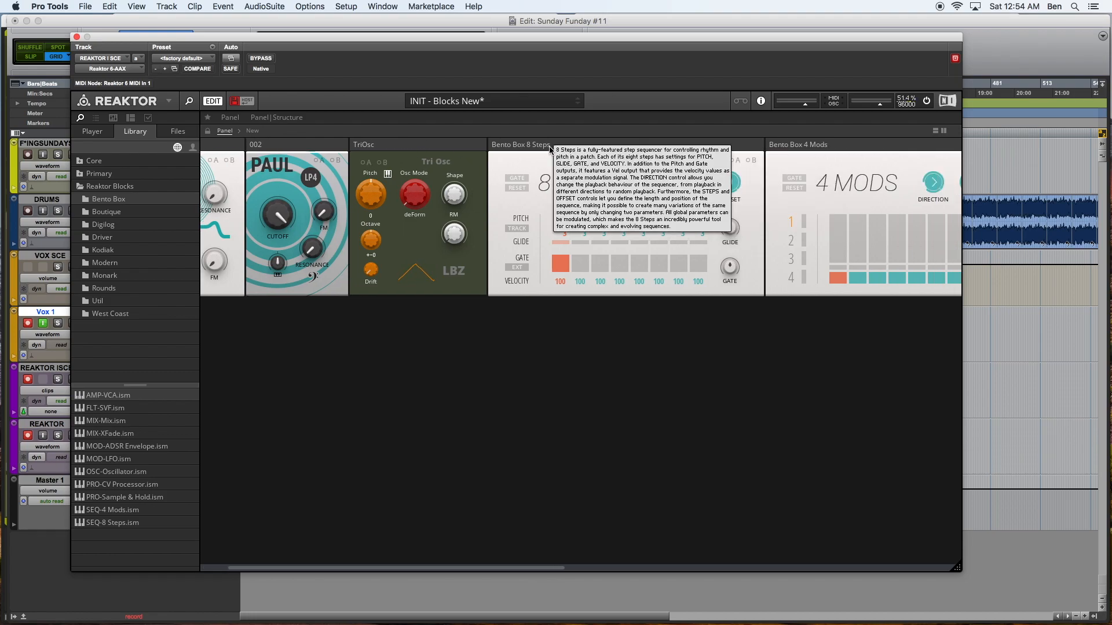
{"action": "scroll", "coordinate": [550, 149], "scroll_direction": "right", "scroll_amount": 6}
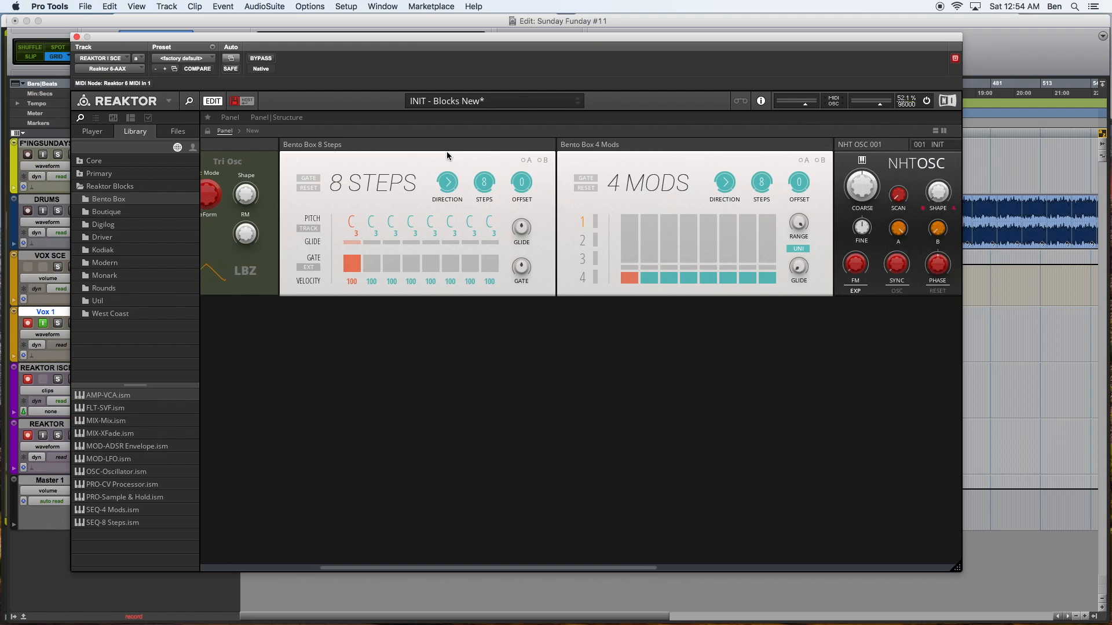
{"action": "scroll", "coordinate": [446, 151], "scroll_direction": "right", "scroll_amount": 6}
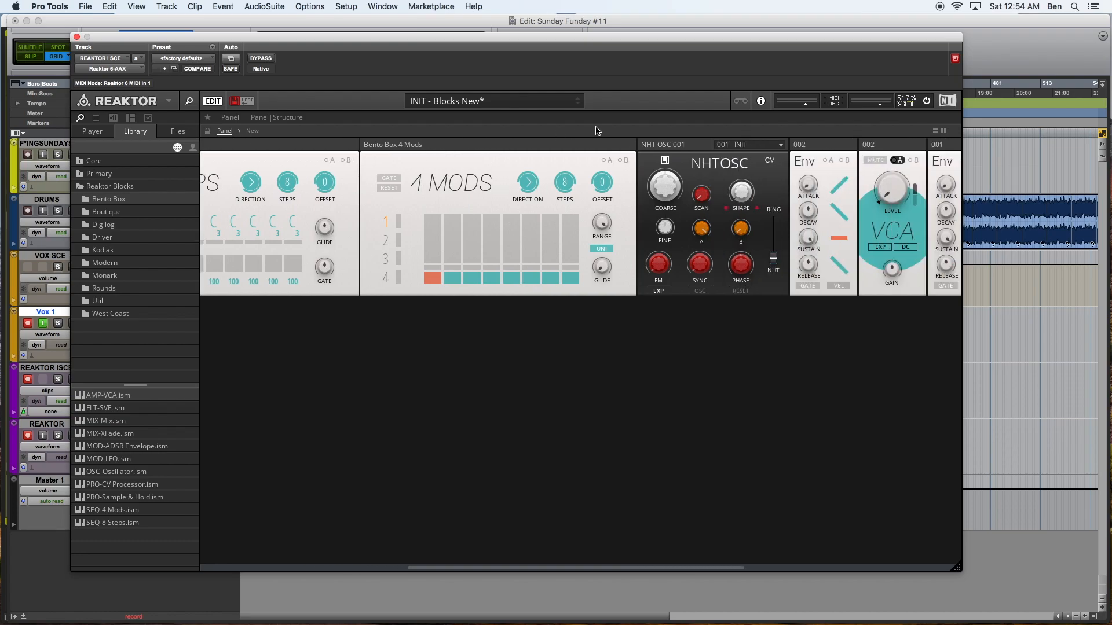
{"action": "left_click_drag", "start_coordinate": [670, 150], "coordinate": [553, 308]}
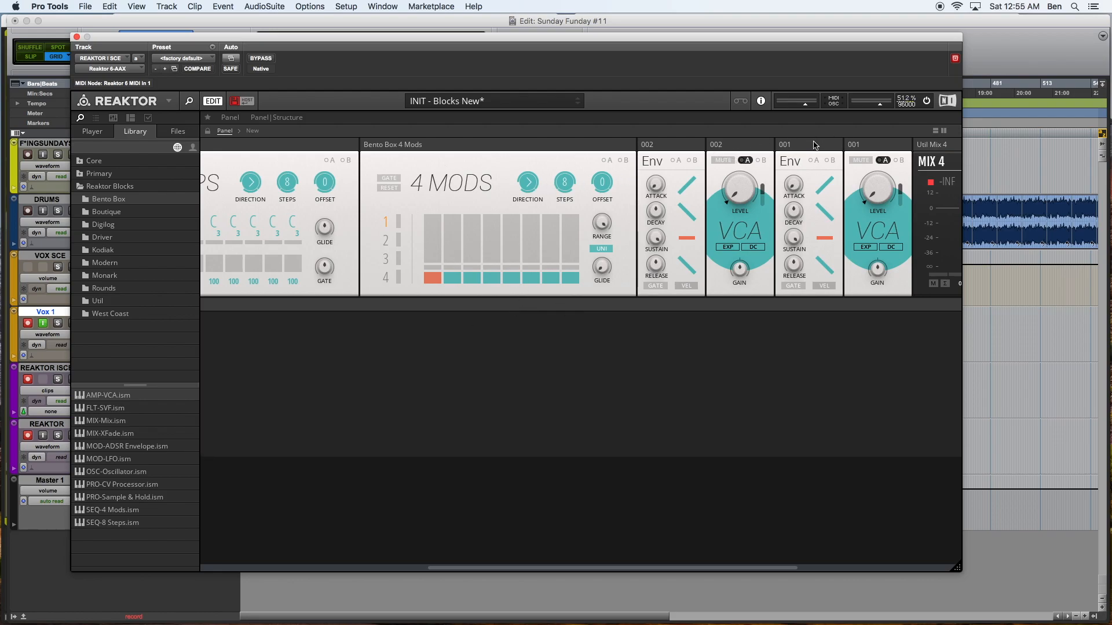
Move the SVF filter panel into the second row and place the NHT oscillator ahead of it
{"action": "scroll", "coordinate": [764, 204], "scroll_direction": "right", "scroll_amount": 5}
{"action": "scroll", "coordinate": [764, 205], "scroll_direction": "left", "scroll_amount": 8}
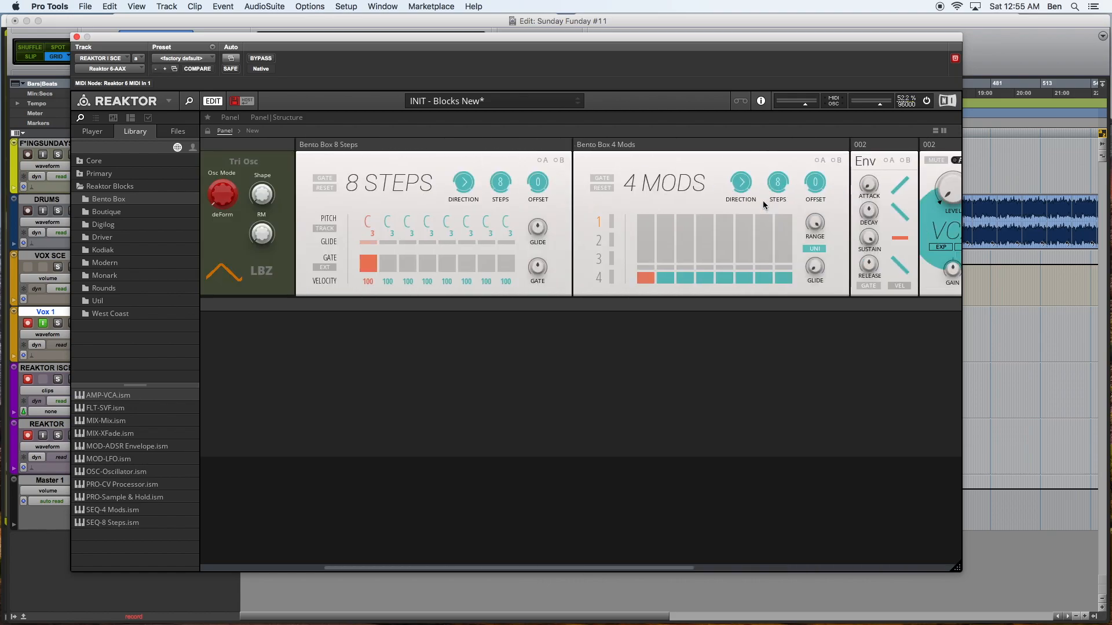
{"action": "scroll", "coordinate": [764, 204], "scroll_direction": "left", "scroll_amount": 4}
{"action": "left_click_drag", "start_coordinate": [233, 148], "coordinate": [431, 312]}
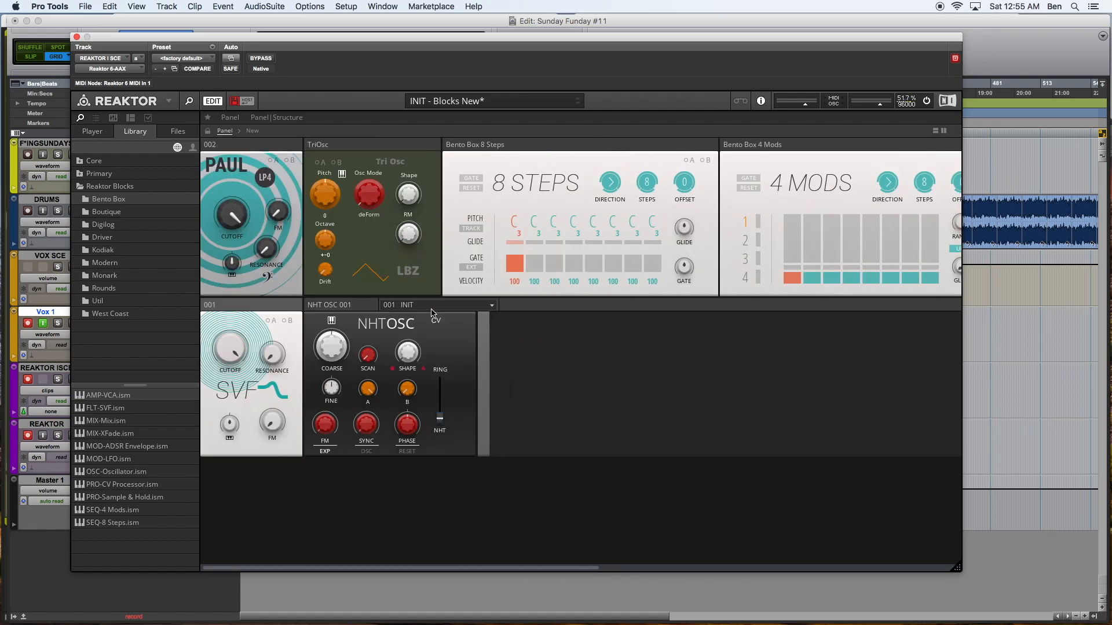
{"action": "left_click_drag", "start_coordinate": [340, 304], "coordinate": [232, 306]}
Move VCA 001 and envelope 001 into the second row after the SVF, and VCA 002 and envelope 002 into a new third row
{"action": "scroll", "coordinate": [492, 322], "scroll_direction": "right", "scroll_amount": 5}
{"action": "scroll", "coordinate": [491, 323], "scroll_direction": "right", "scroll_amount": 5}
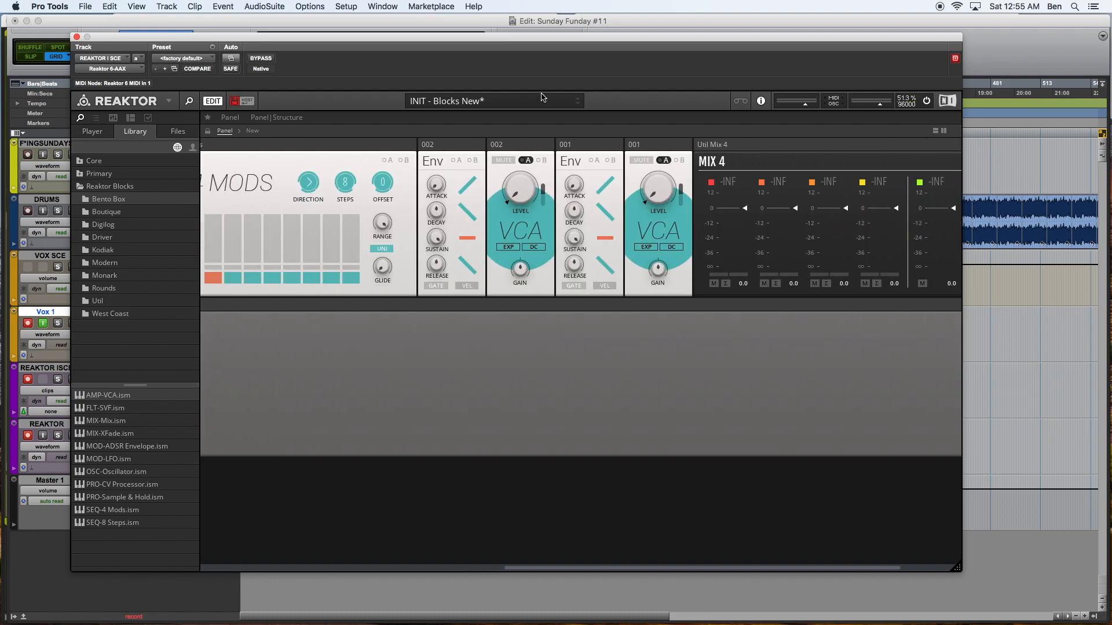
{"action": "left_click_drag", "start_coordinate": [644, 149], "coordinate": [603, 307]}
{"action": "left_click_drag", "start_coordinate": [574, 145], "coordinate": [536, 310]}
{"action": "left_click_drag", "start_coordinate": [516, 144], "coordinate": [505, 465]}
{"action": "left_click_drag", "start_coordinate": [448, 146], "coordinate": [446, 475]}
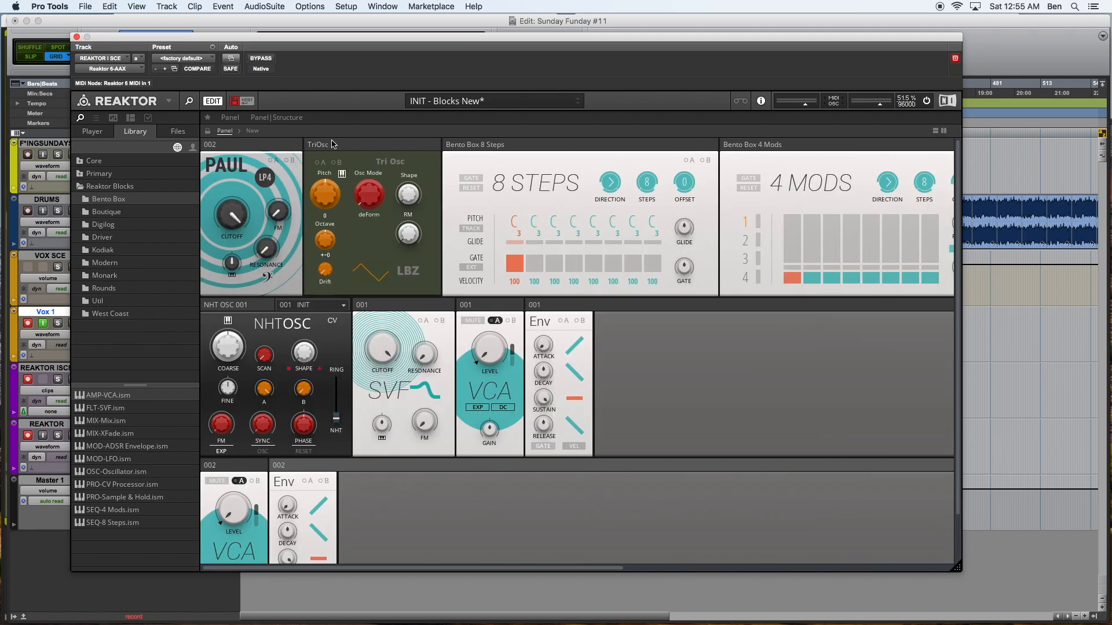
Move the Paul filter and TriOsc panels into the third row with TriOsc first, and return to the combined panel and structure view
{"action": "left_click_drag", "start_coordinate": [290, 37], "coordinate": [370, 47]}
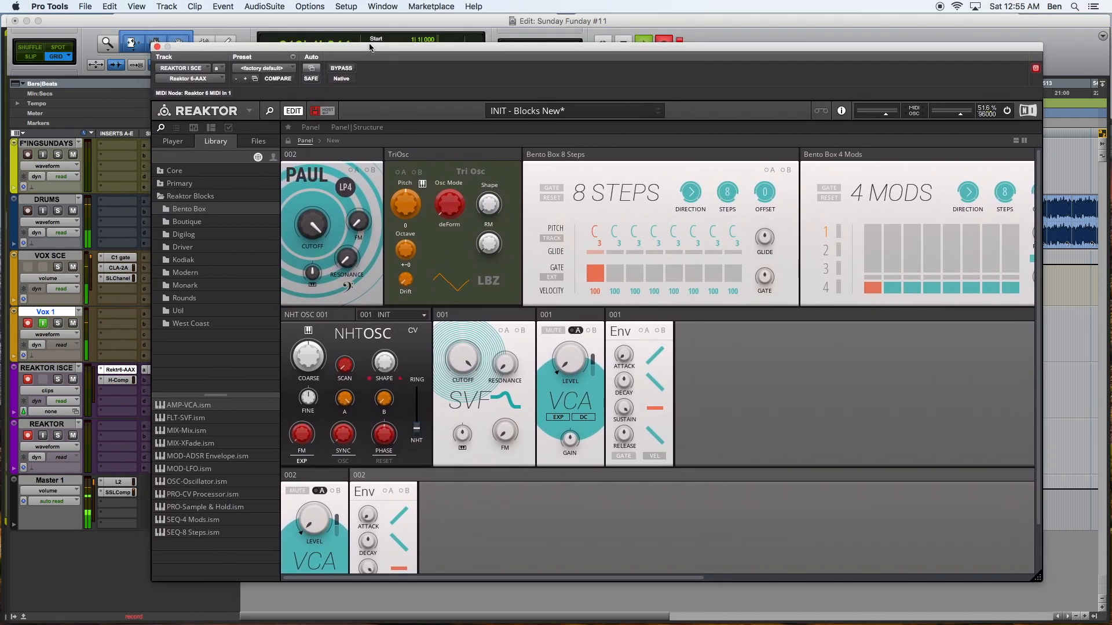
{"action": "left_click_drag", "start_coordinate": [320, 166], "coordinate": [344, 490]}
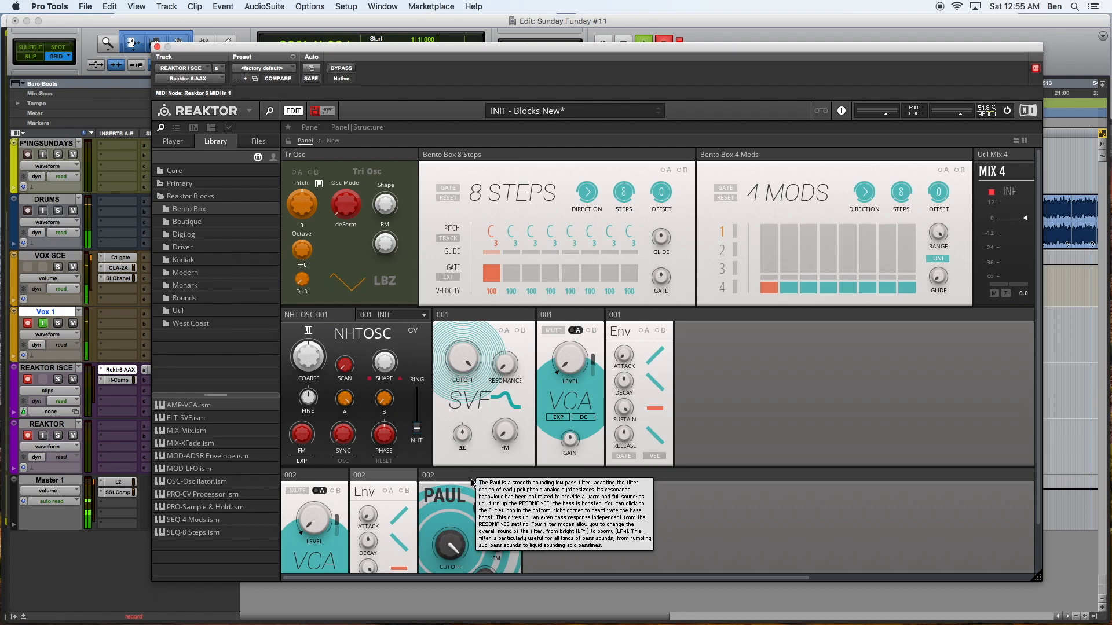
{"action": "left_click_drag", "start_coordinate": [313, 156], "coordinate": [311, 479]}
{"action": "scroll", "coordinate": [440, 477], "scroll_direction": "down", "scroll_amount": 3}
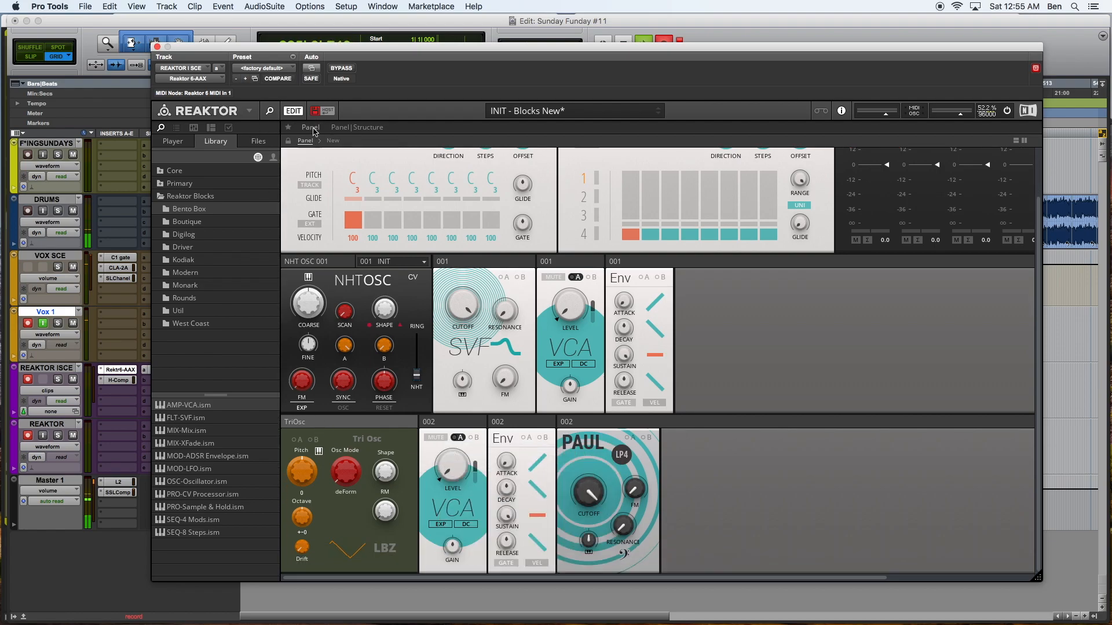
{"action": "left_click", "coordinate": [347, 126]}
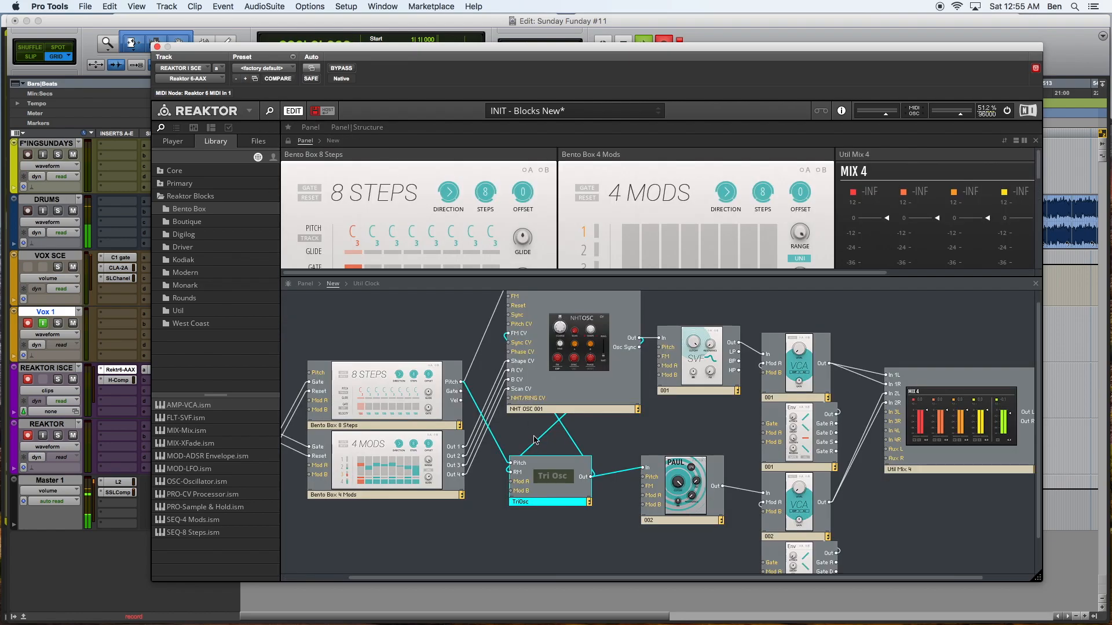
Rename the TriOsc block as TriOsc 002 in the structure and show only the instrument panels
{"action": "scroll", "coordinate": [542, 454], "scroll_direction": "right", "scroll_amount": 2}
{"action": "double_click", "coordinate": [516, 502]}
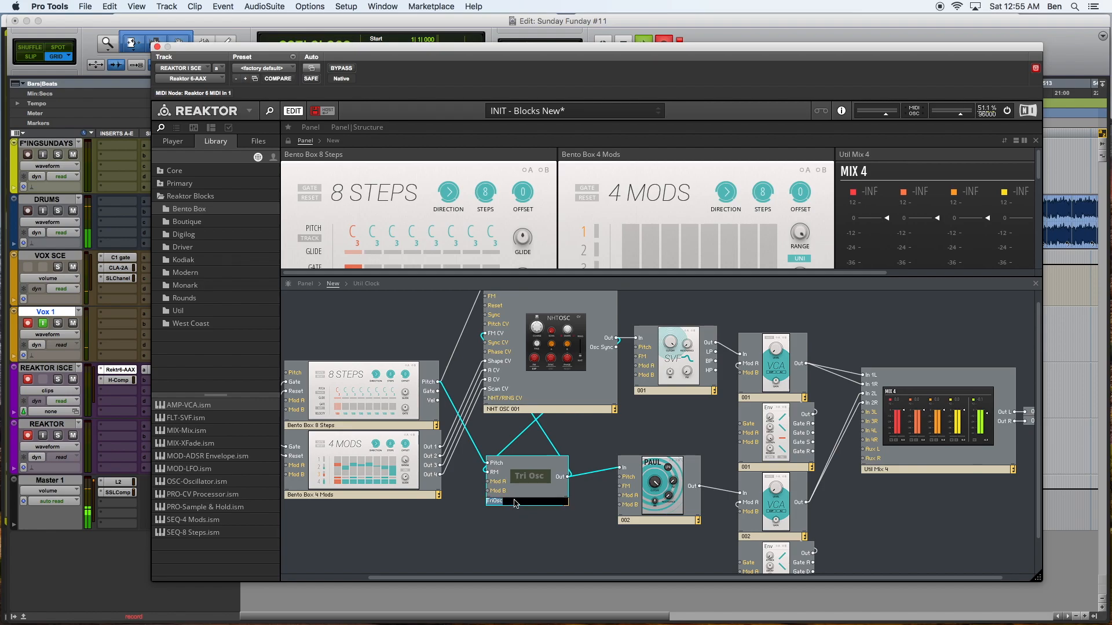
{"action": "type", "text": "002"}
{"action": "left_click", "coordinate": [538, 536]}
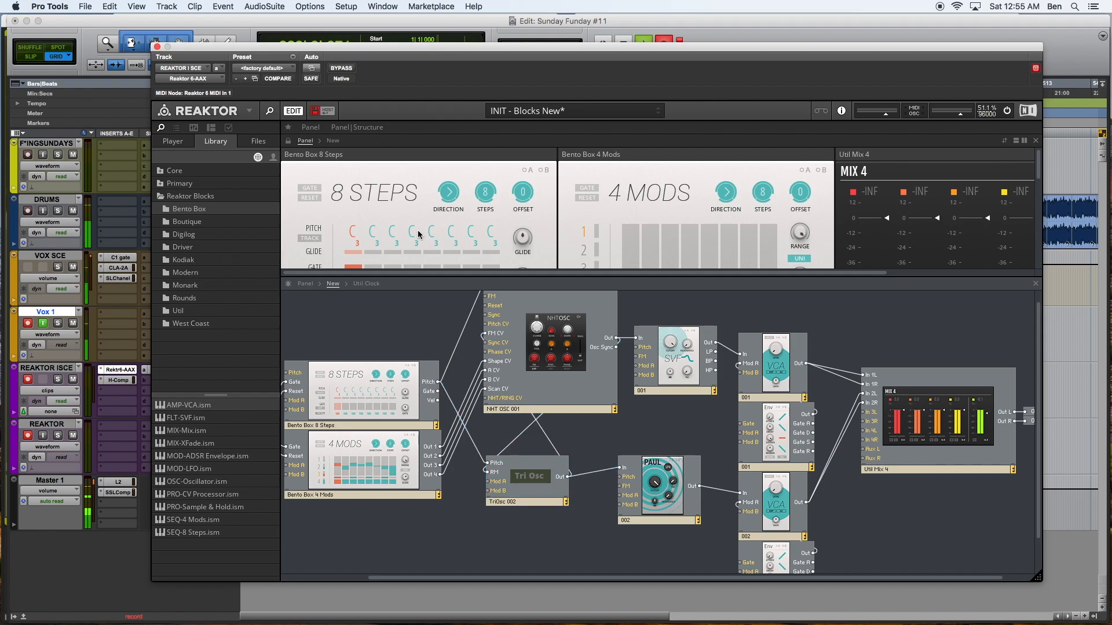
{"action": "left_click", "coordinate": [309, 130]}
{"action": "scroll", "coordinate": [794, 325], "scroll_direction": "right", "scroll_amount": 5}
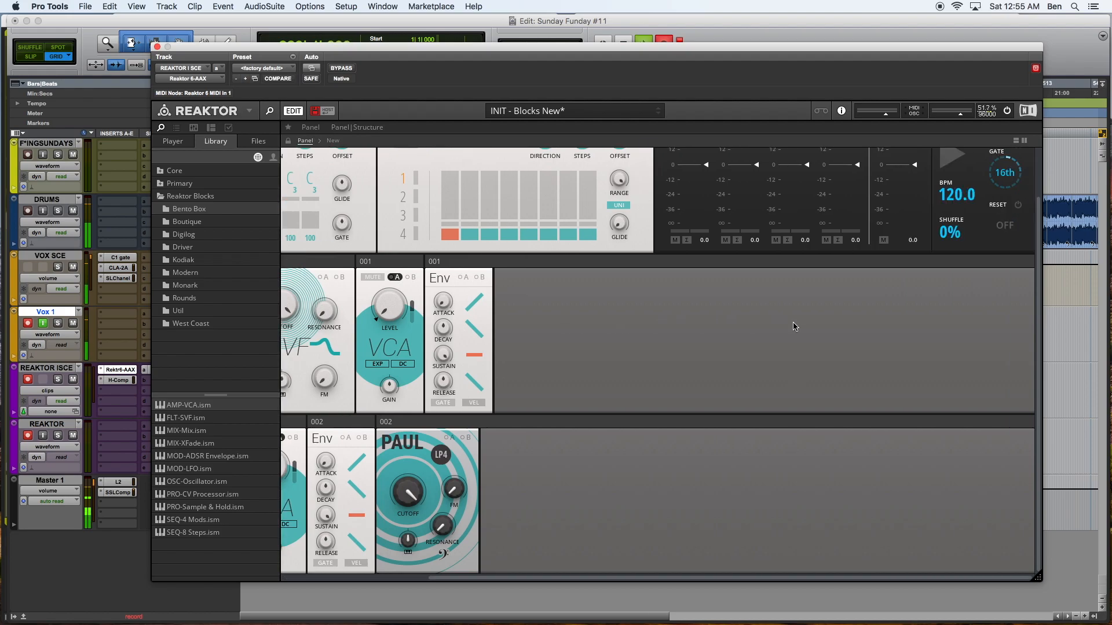
{"action": "scroll", "coordinate": [794, 325], "scroll_direction": "up", "scroll_amount": 3}
{"action": "scroll", "coordinate": [590, 323], "scroll_direction": "left", "scroll_amount": 5}
{"action": "scroll", "coordinate": [387, 233], "scroll_direction": "up", "scroll_amount": 1}
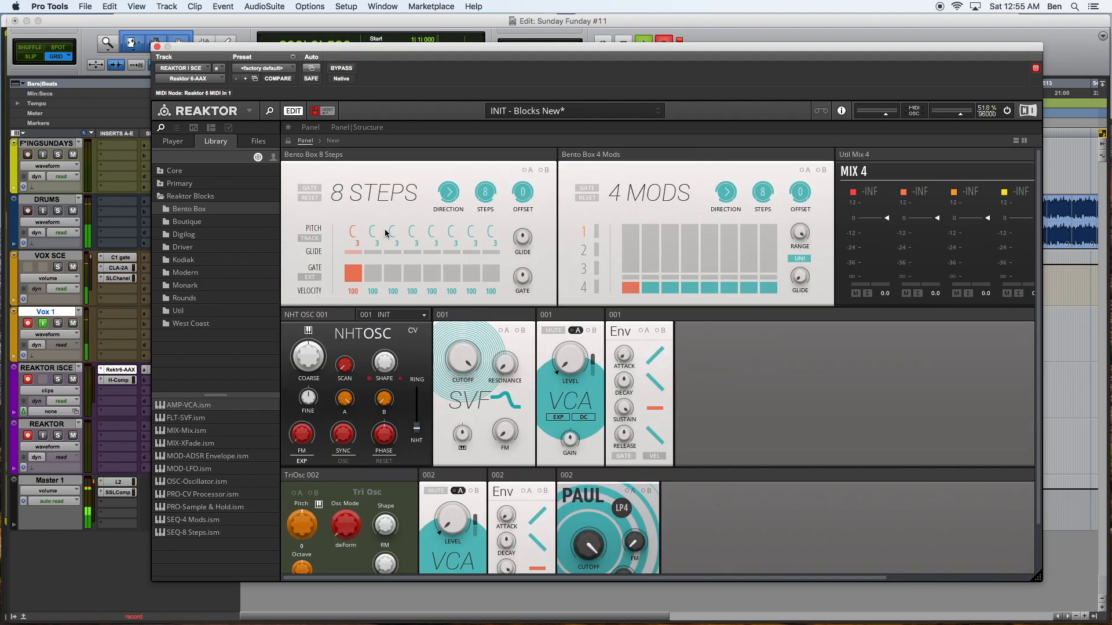
Move the Bento Box 8 Steps panel to the end of the second row, after envelope 001
{"action": "mouse_move", "coordinate": [344, 157]}
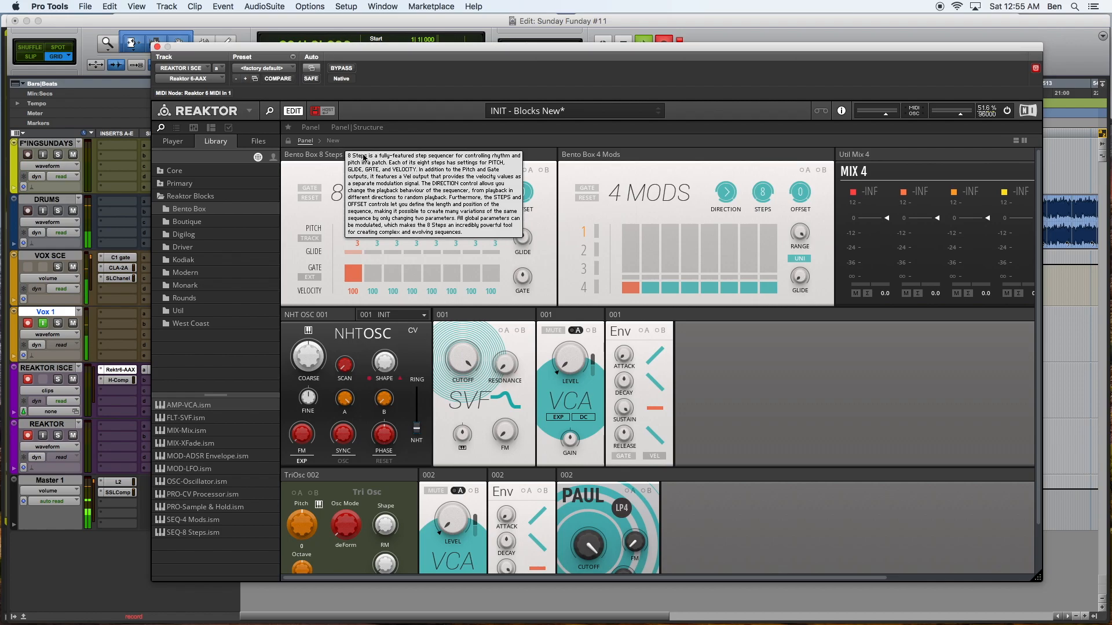
{"action": "scroll", "coordinate": [363, 159], "scroll_direction": "down", "scroll_amount": 1}
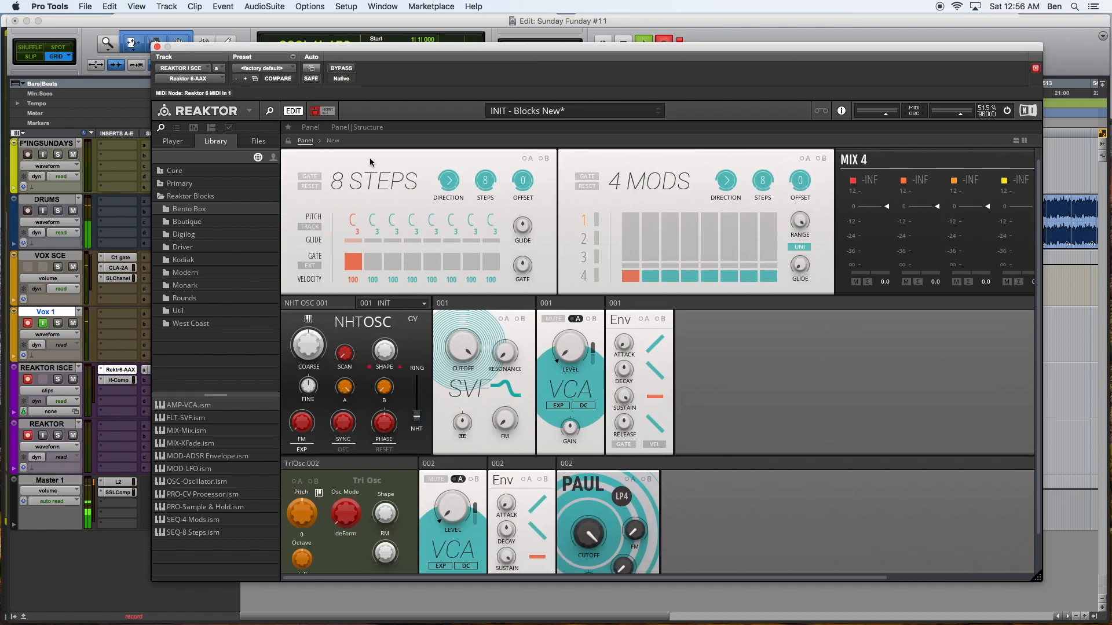
{"action": "left_click", "coordinate": [333, 140]}
{"action": "left_click", "coordinate": [311, 128]}
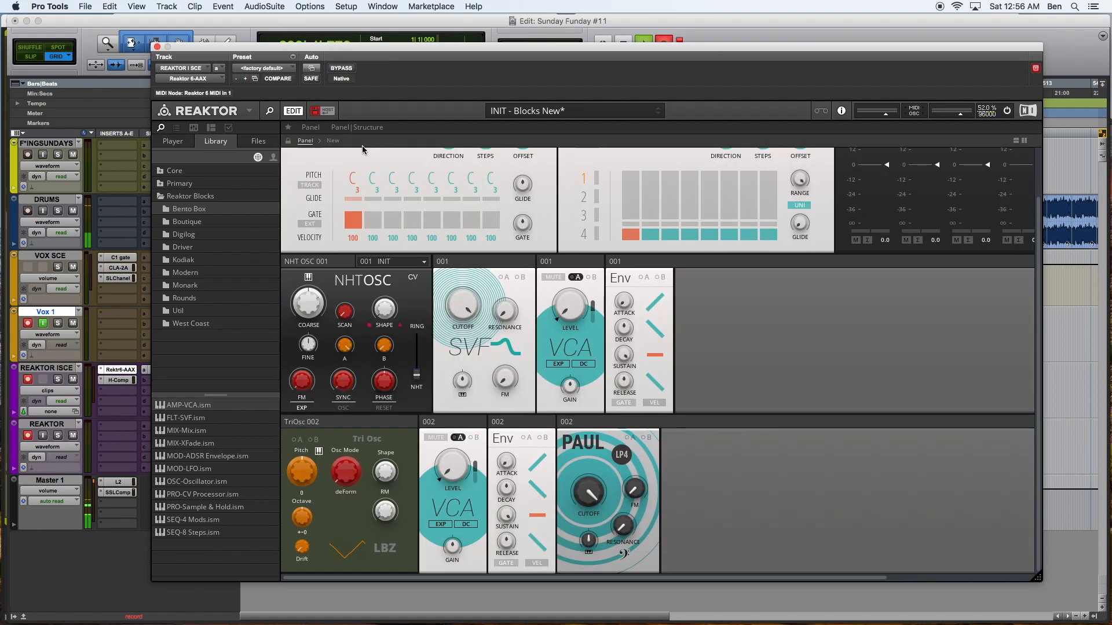
{"action": "scroll", "coordinate": [364, 150], "scroll_direction": "up", "scroll_amount": 4}
{"action": "left_click_drag", "start_coordinate": [363, 158], "coordinate": [748, 315]}
{"action": "scroll", "coordinate": [631, 360], "scroll_direction": "down", "scroll_amount": 3}
{"action": "scroll", "coordinate": [631, 361], "scroll_direction": "up", "scroll_amount": 3}
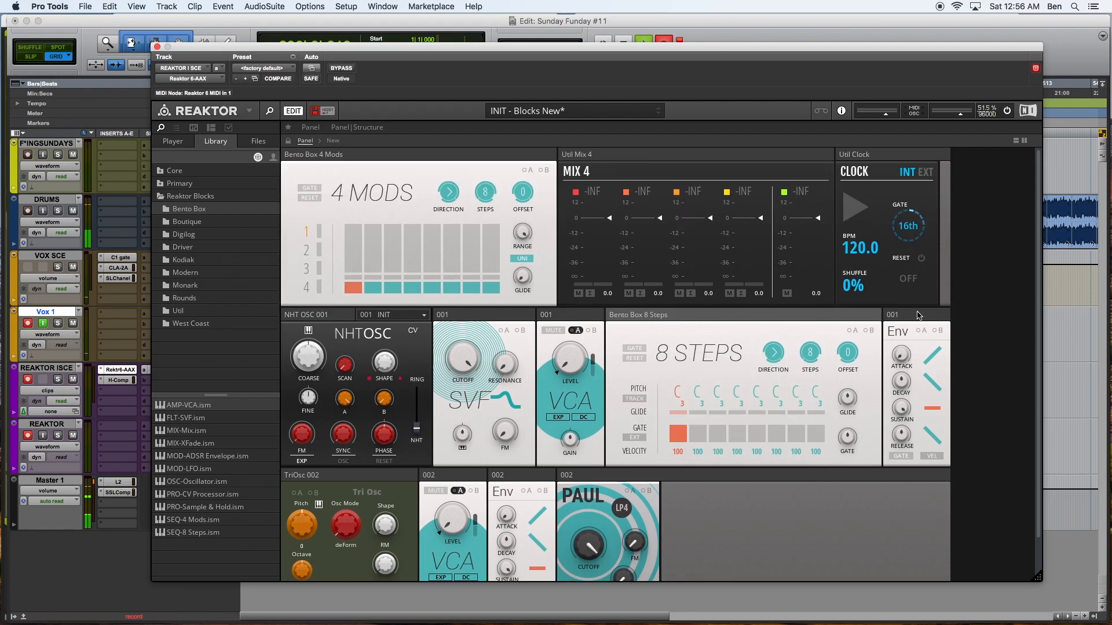
{"action": "left_click_drag", "start_coordinate": [918, 316], "coordinate": [617, 325]}
Move the Bento Box 4 Mods panel to the end of the third row, after the Paul filter
{"action": "left_click_drag", "start_coordinate": [393, 155], "coordinate": [786, 482]}
{"action": "scroll", "coordinate": [785, 482], "scroll_direction": "down", "scroll_amount": 2}
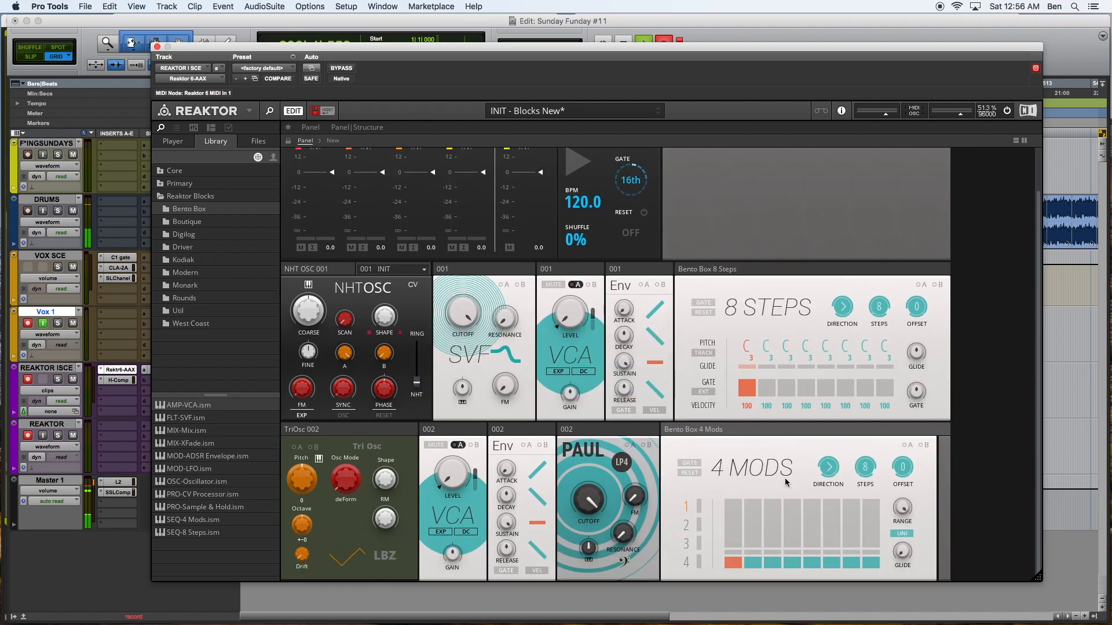
{"action": "scroll", "coordinate": [785, 482], "scroll_direction": "up", "scroll_amount": 2}
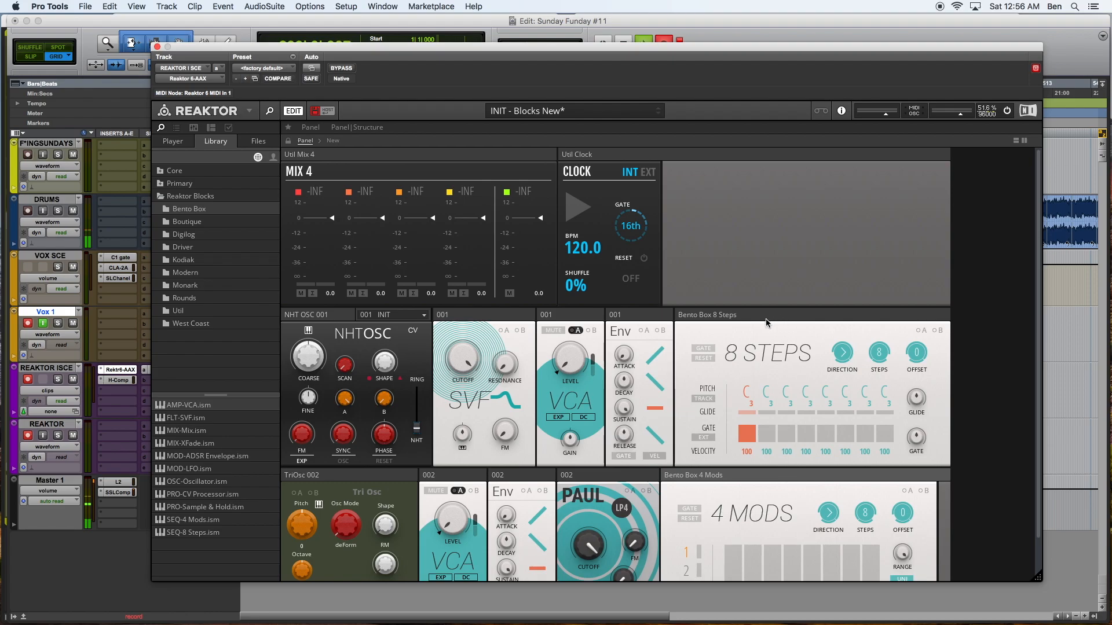
Place the 8 Steps panel at the end of the first row after the Clock, and 4 Mods after envelope 001 in the second row
{"action": "left_click_drag", "start_coordinate": [720, 315], "coordinate": [718, 176]}
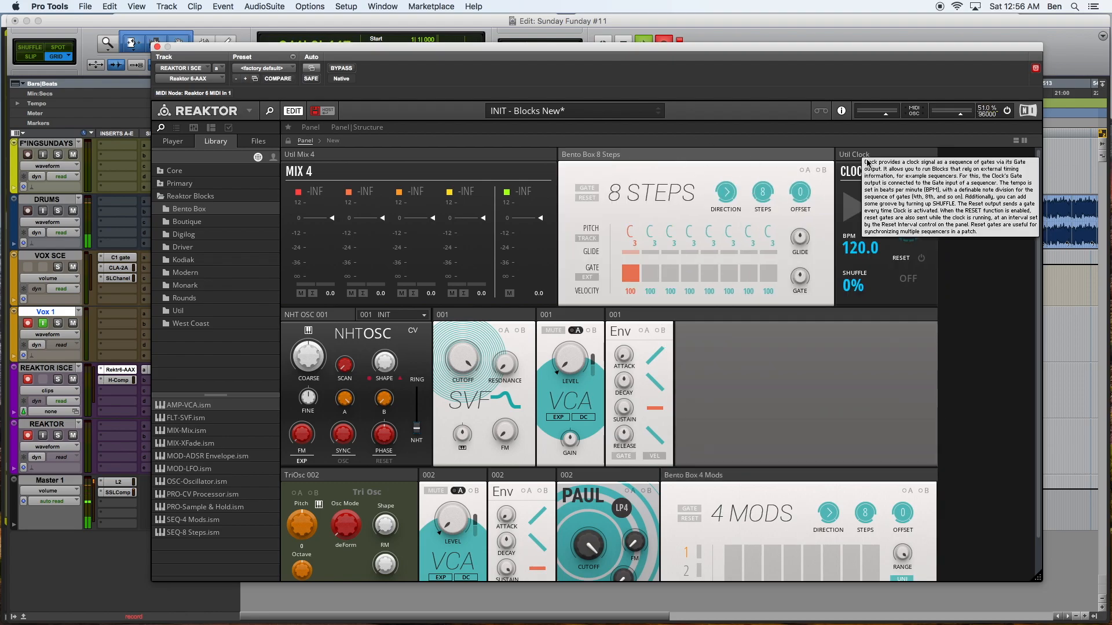
{"action": "left_click_drag", "start_coordinate": [867, 162], "coordinate": [588, 155]}
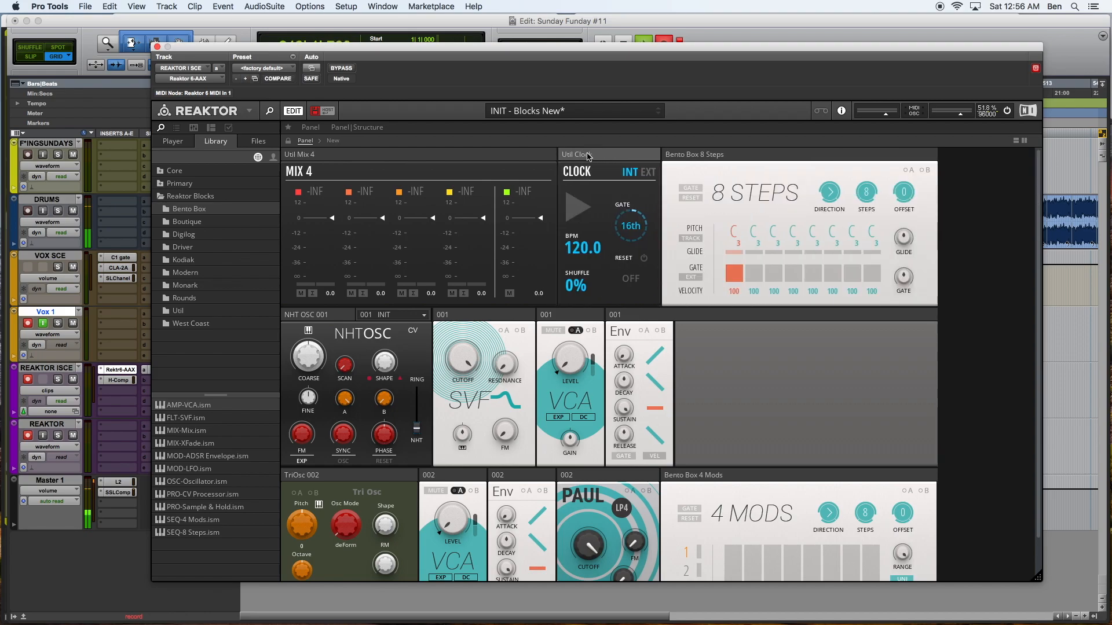
{"action": "left_click_drag", "start_coordinate": [713, 473], "coordinate": [743, 327]}
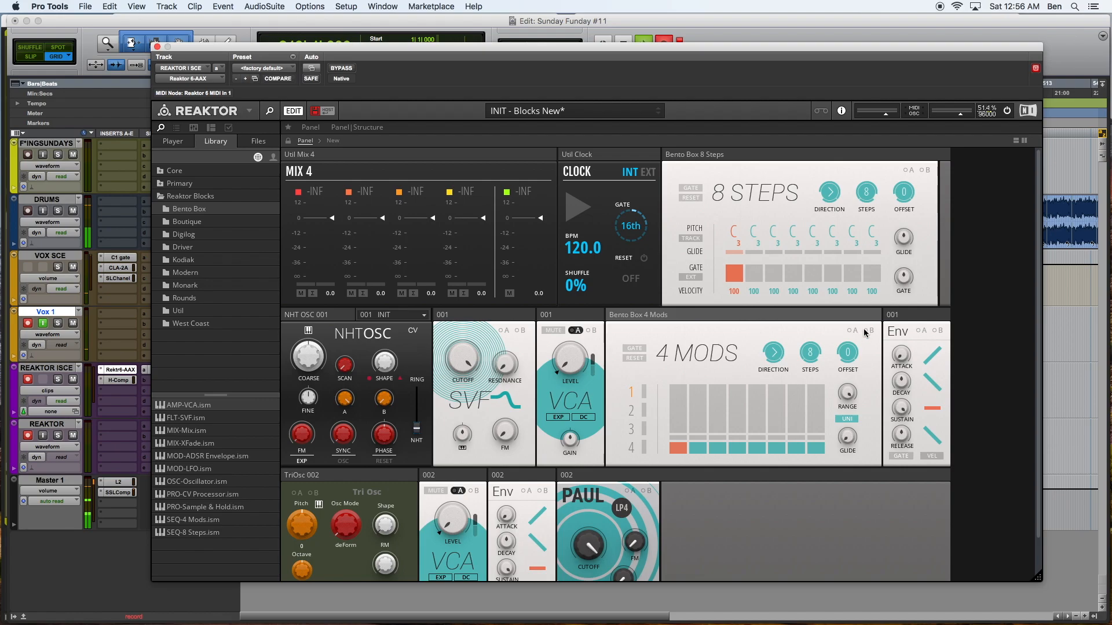
{"action": "left_click_drag", "start_coordinate": [924, 314], "coordinate": [625, 314]}
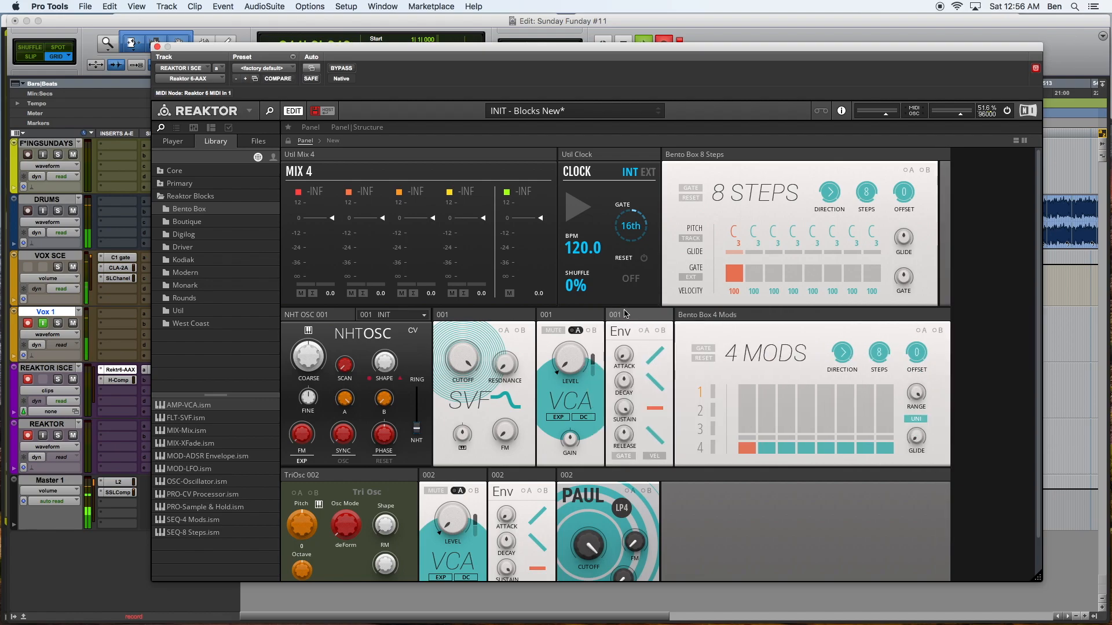
{"action": "scroll", "coordinate": [735, 501], "scroll_direction": "down", "scroll_amount": 2}
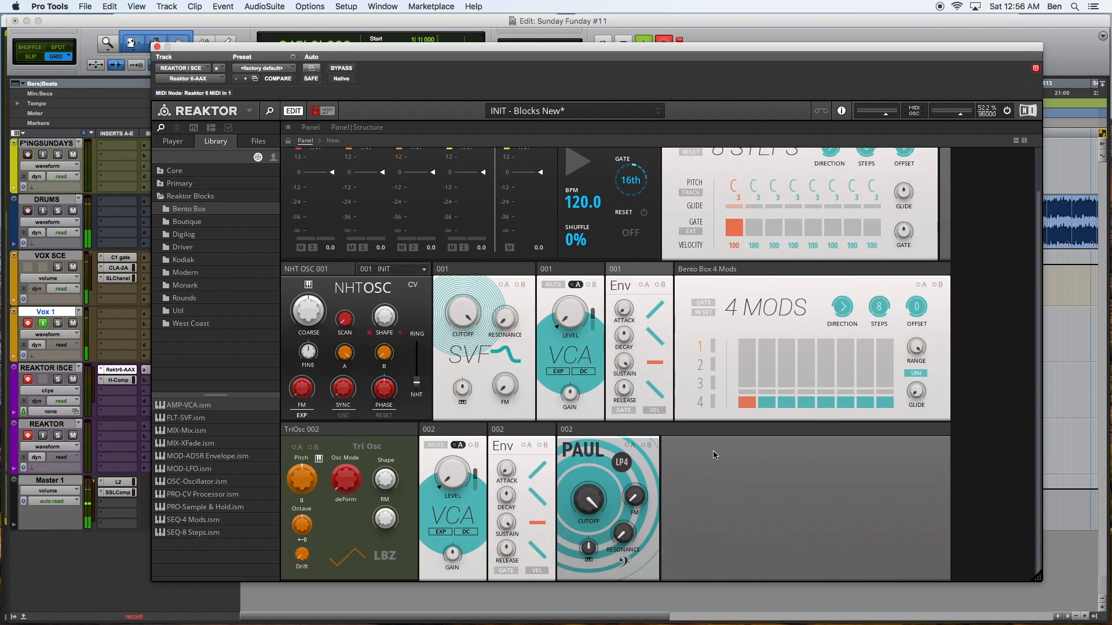
{"action": "scroll", "coordinate": [470, 458], "scroll_direction": "up", "scroll_amount": 2}
{"action": "scroll", "coordinate": [470, 457], "scroll_direction": "down", "scroll_amount": 2}
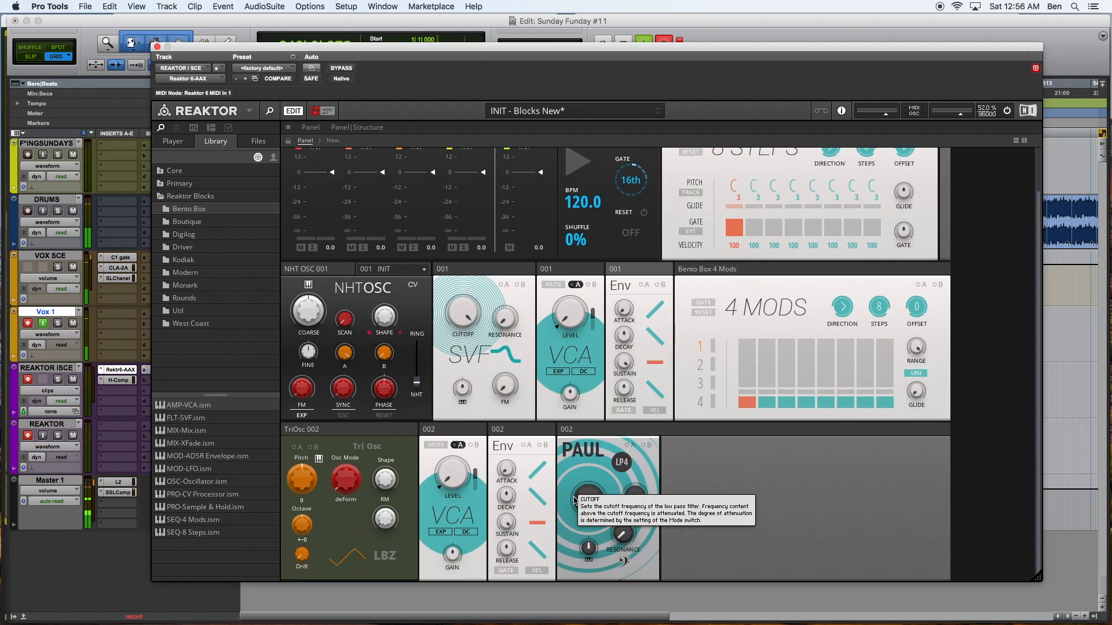
{"action": "scroll", "coordinate": [535, 368], "scroll_direction": "up", "scroll_amount": 2}
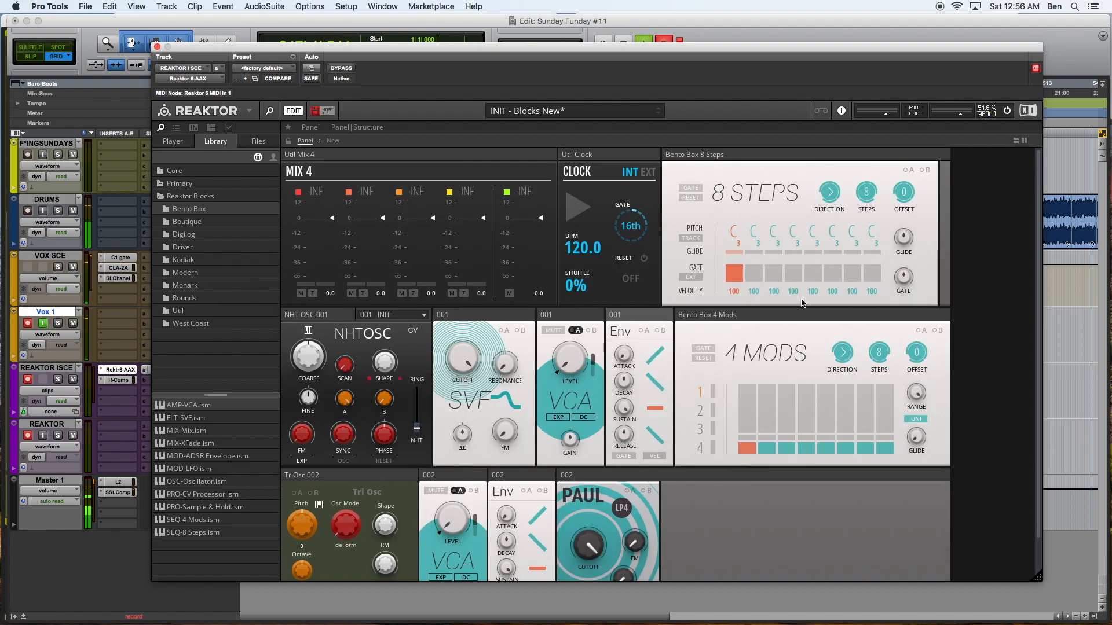
Set the 8 Steps pitches to A notes in octaves 0 and 1, and move the Clock panel ahead of the mixer
{"action": "left_click_drag", "start_coordinate": [737, 234], "coordinate": [739, 298]}
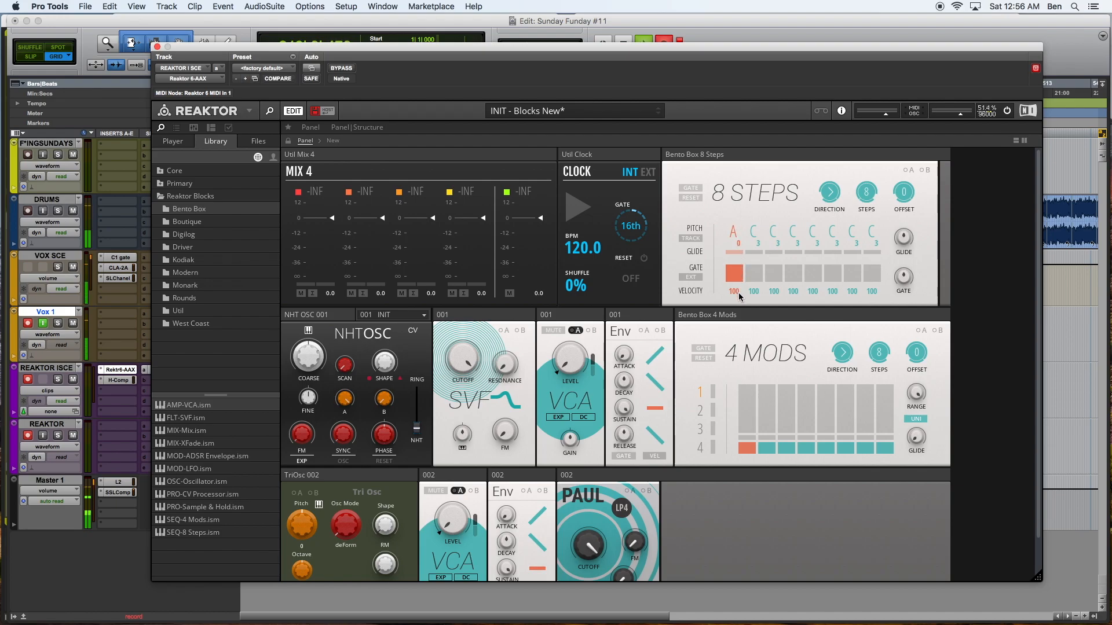
{"action": "left_click_drag", "start_coordinate": [751, 228], "coordinate": [752, 275]}
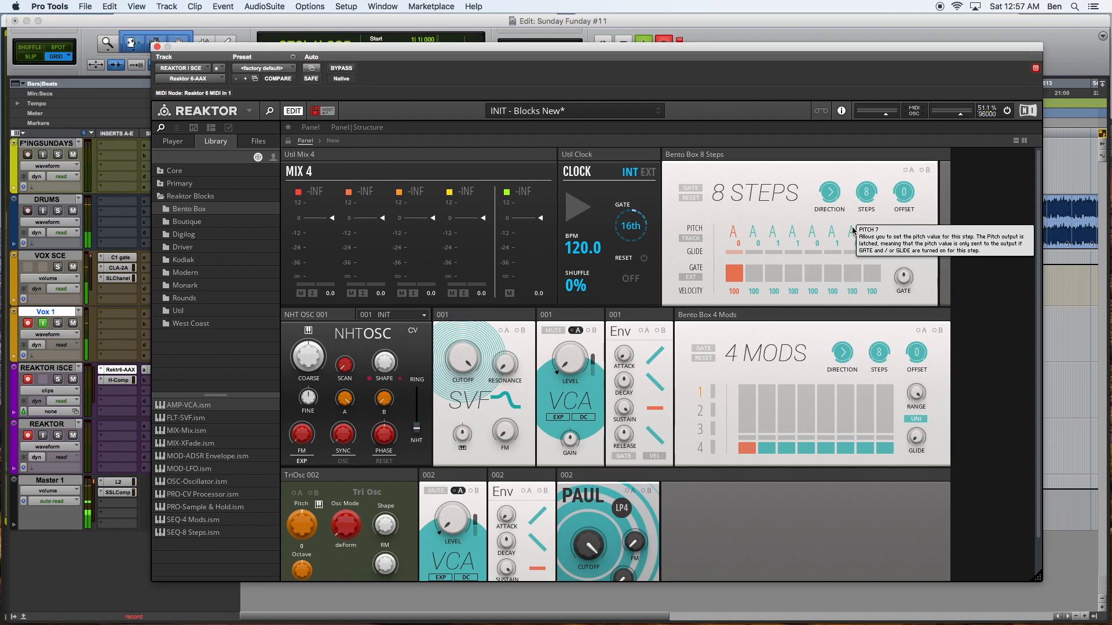
{"action": "left_click_drag", "start_coordinate": [590, 160], "coordinate": [305, 160]}
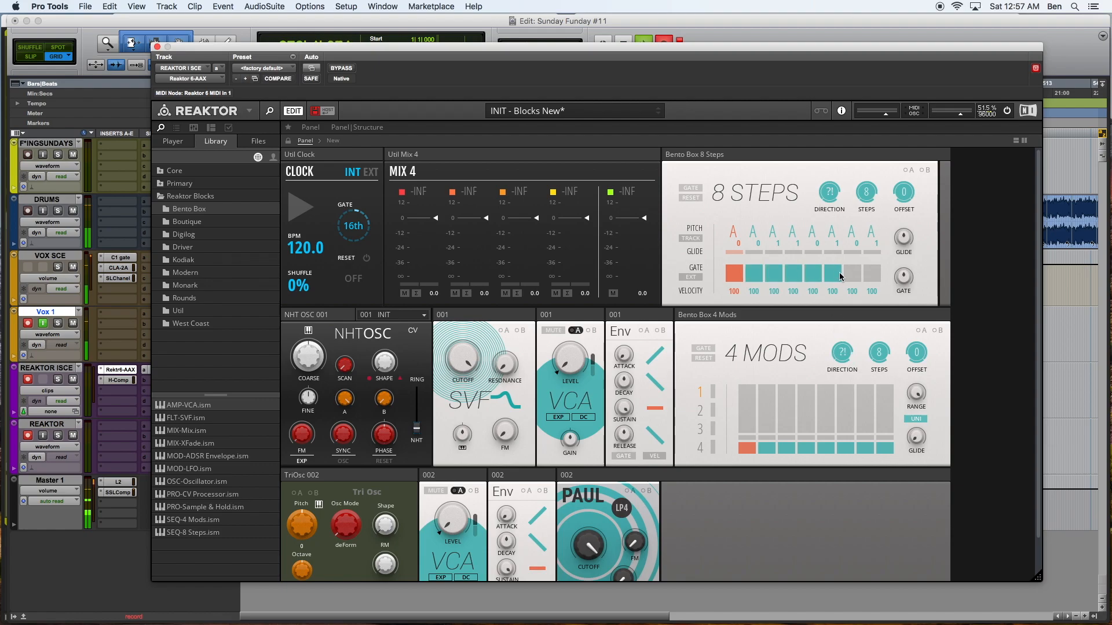
Draw an uneven pattern of values across the eight steps of modulation lane 1 in the 4 Mods sequencer
{"action": "left_click", "coordinate": [746, 400]}
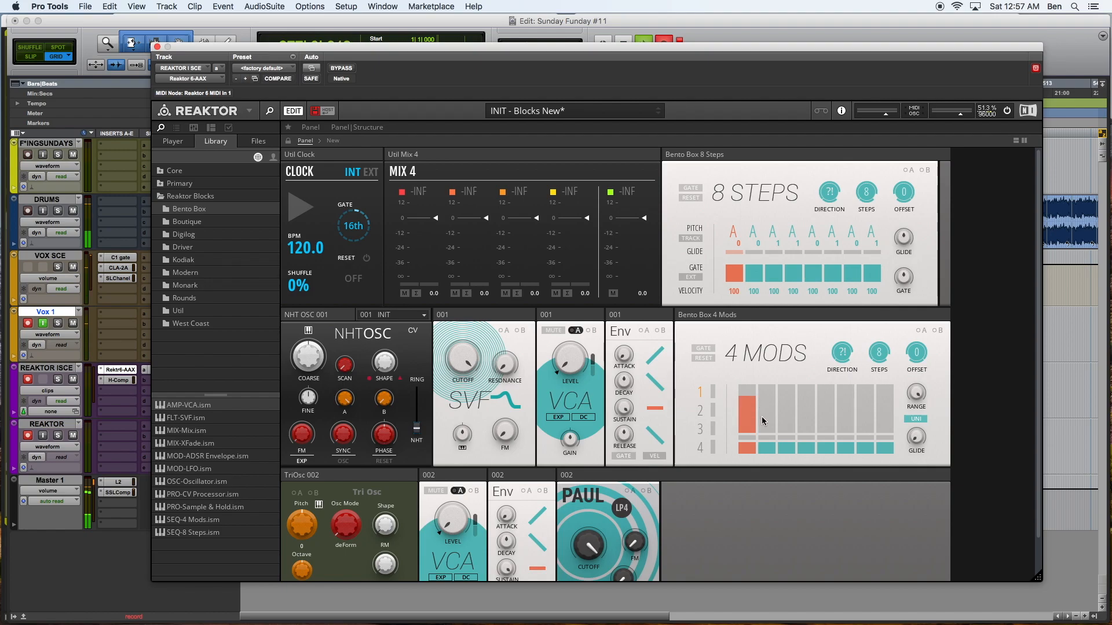
{"action": "mouse_move", "coordinate": [787, 397]}
{"action": "left_mouse_down"}
{"action": "mouse_move", "coordinate": [810, 428]}
{"action": "mouse_move", "coordinate": [825, 398]}
{"action": "left_mouse_up"}
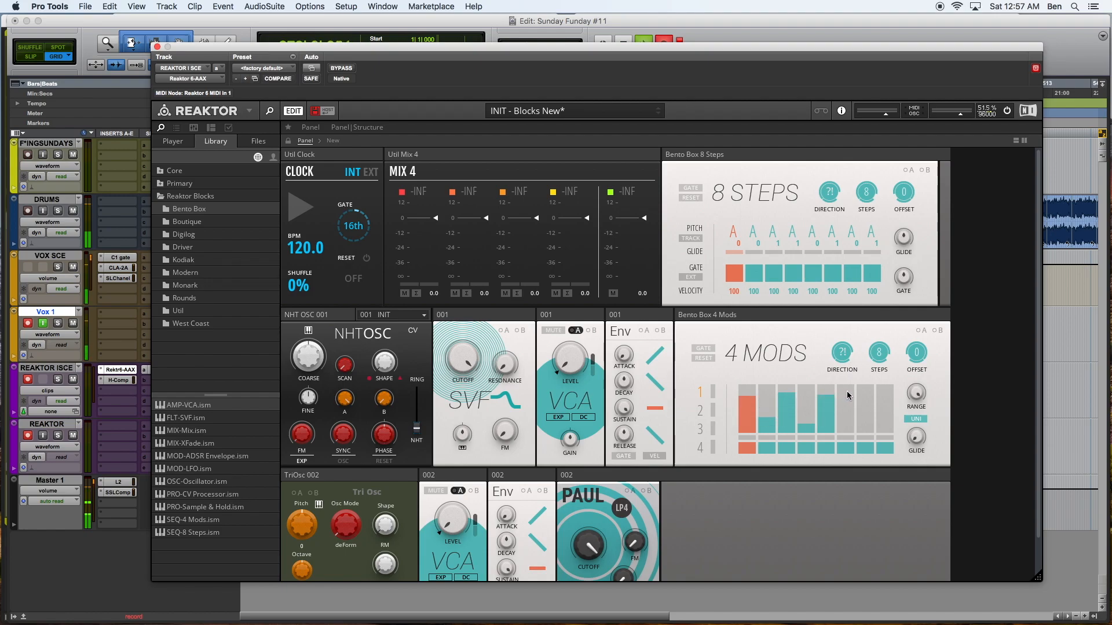
{"action": "left_click", "coordinate": [847, 395]}
{"action": "left_click", "coordinate": [881, 389]}
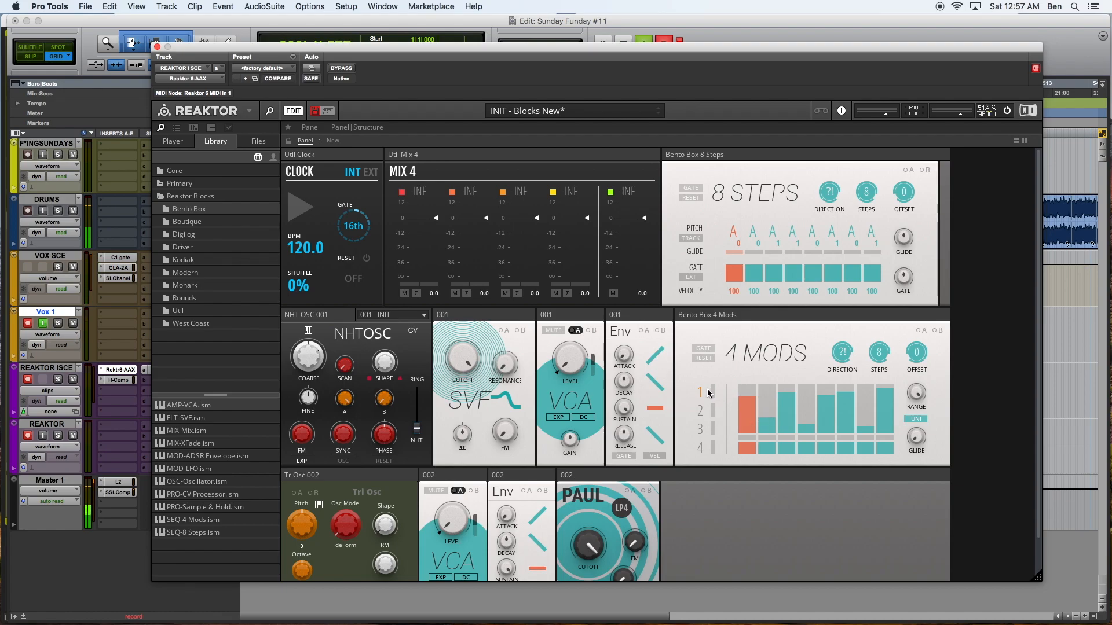
Draw a different pattern of values across the eight steps of modulation lane 2 in the 4 Mods sequencer
{"action": "left_click", "coordinate": [698, 409]}
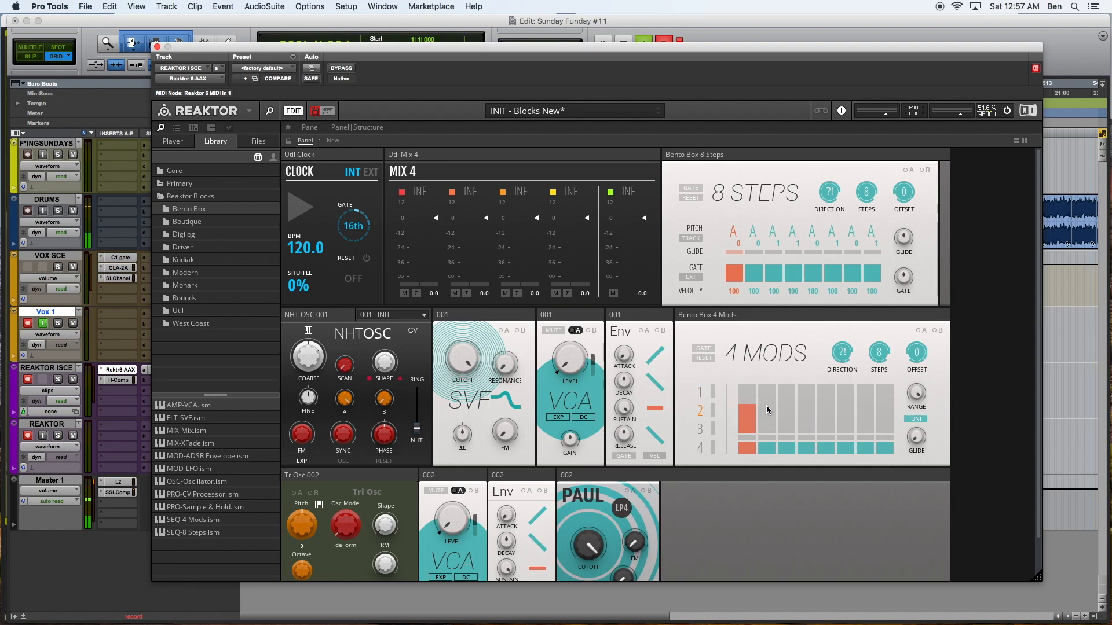
{"action": "left_click", "coordinate": [786, 398]}
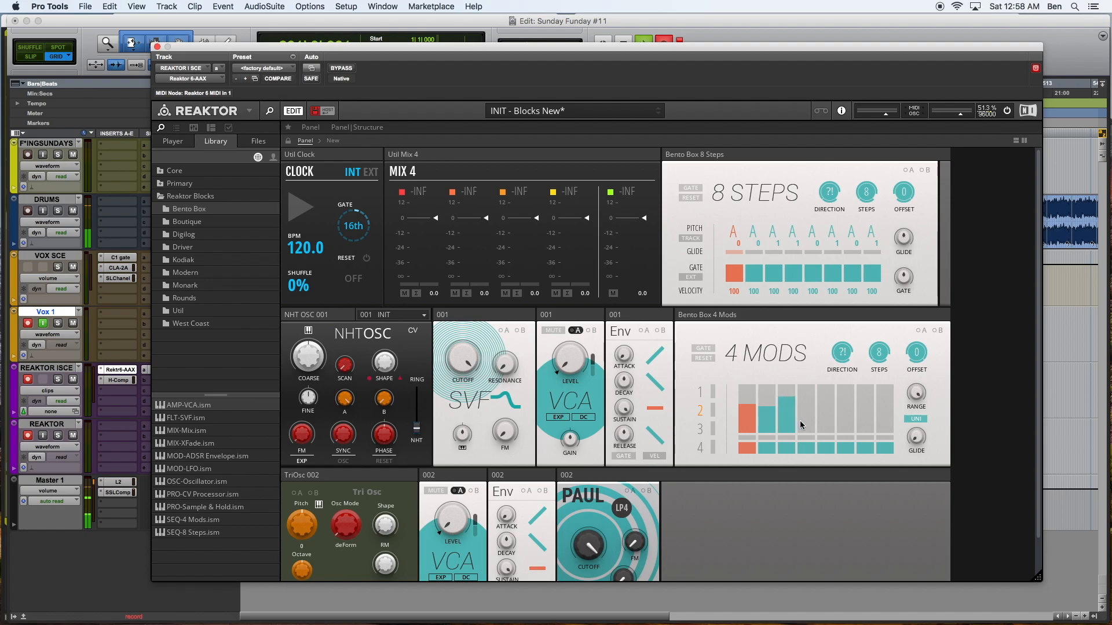
{"action": "left_click", "coordinate": [828, 391]}
{"action": "left_click", "coordinate": [867, 391]}
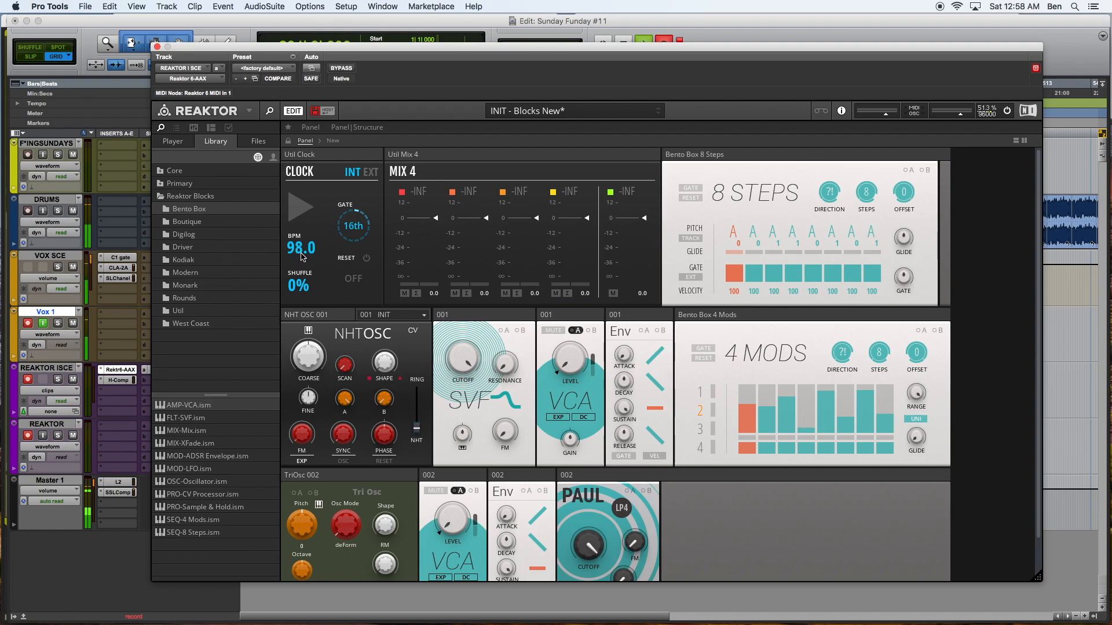
Start the clock at 99 BPM and draw a pattern of values across the eight steps of modulation lane 3 in 4 Mods
{"action": "left_click", "coordinate": [297, 212]}
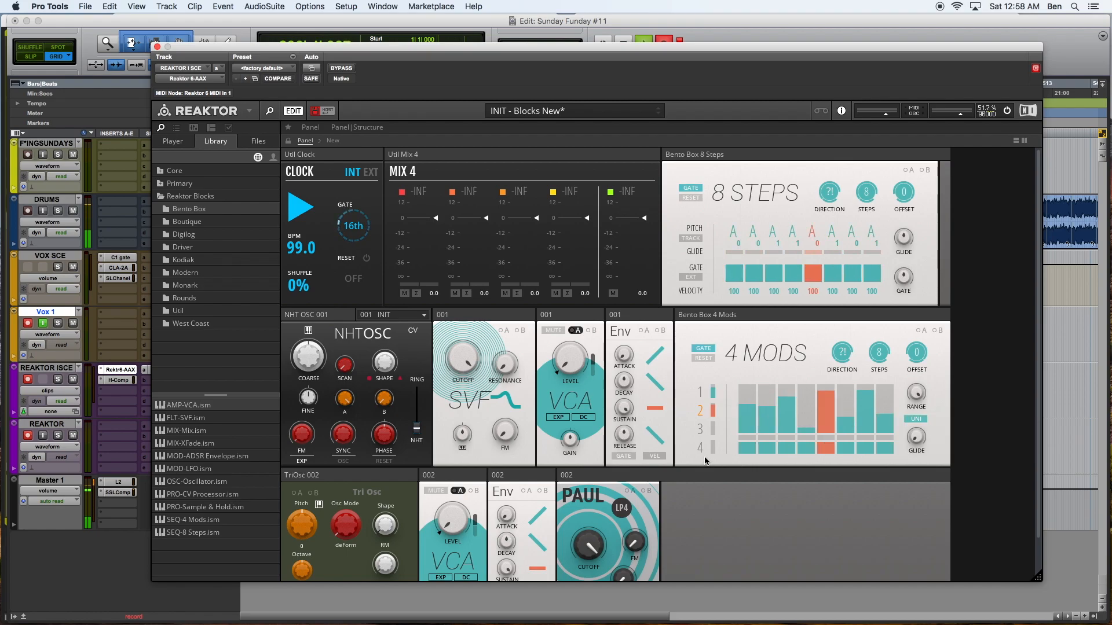
{"action": "left_click", "coordinate": [701, 431]}
{"action": "left_click", "coordinate": [747, 388]}
{"action": "left_click", "coordinate": [767, 412]}
{"action": "left_click", "coordinate": [786, 398]}
{"action": "left_click", "coordinate": [823, 394]}
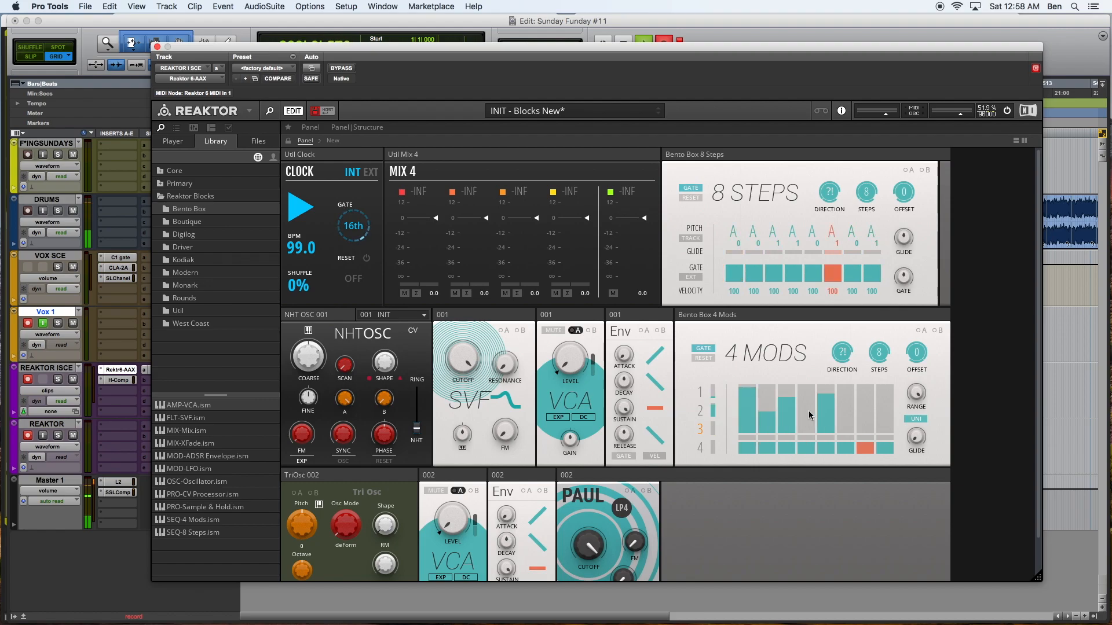
{"action": "left_click", "coordinate": [808, 404]}
{"action": "left_click", "coordinate": [844, 393]}
{"action": "left_click", "coordinate": [864, 402]}
{"action": "left_click", "coordinate": [885, 387]}
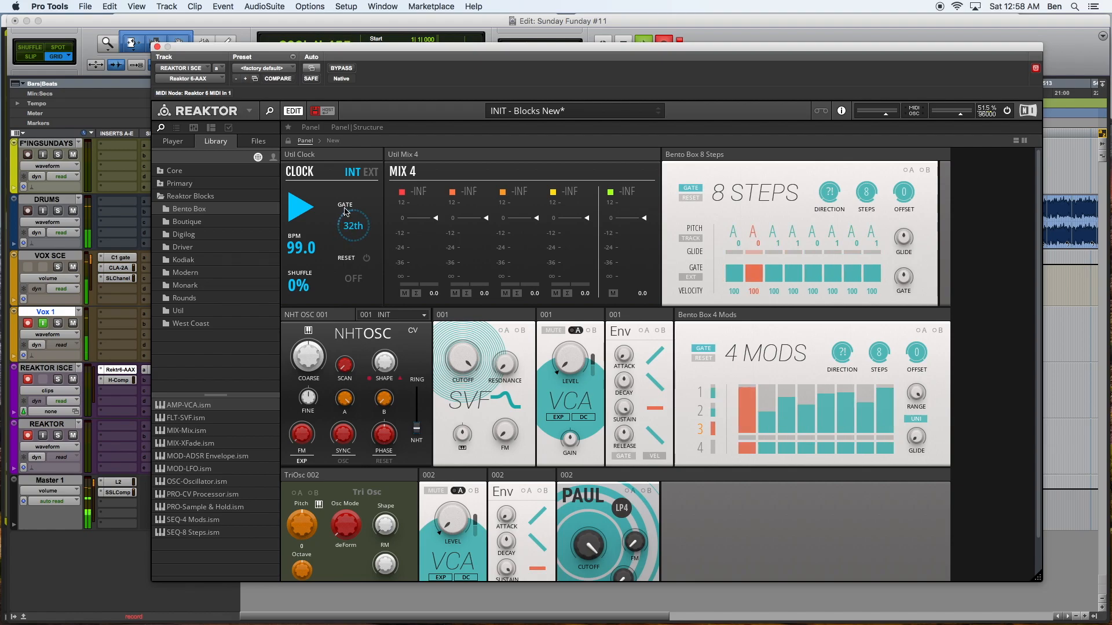
Set the clock's gate rate to 8th and lower the faders of mixer channels 1 and 2 all the way down
{"action": "left_click_drag", "start_coordinate": [346, 238], "coordinate": [346, 247]}
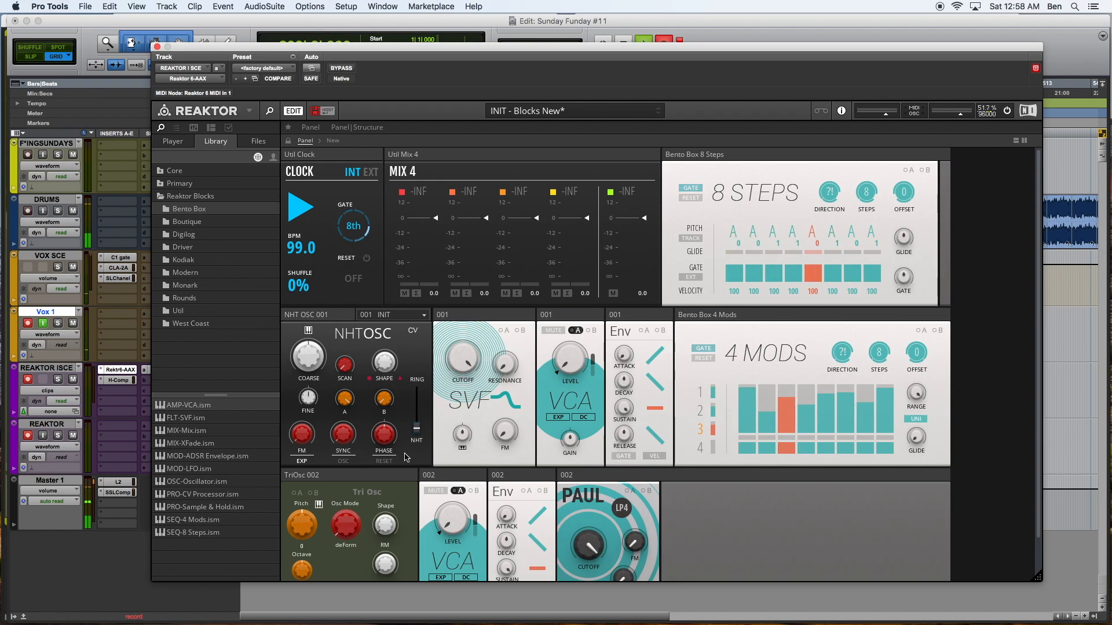
{"action": "scroll", "coordinate": [381, 352], "scroll_direction": "down", "scroll_amount": 3}
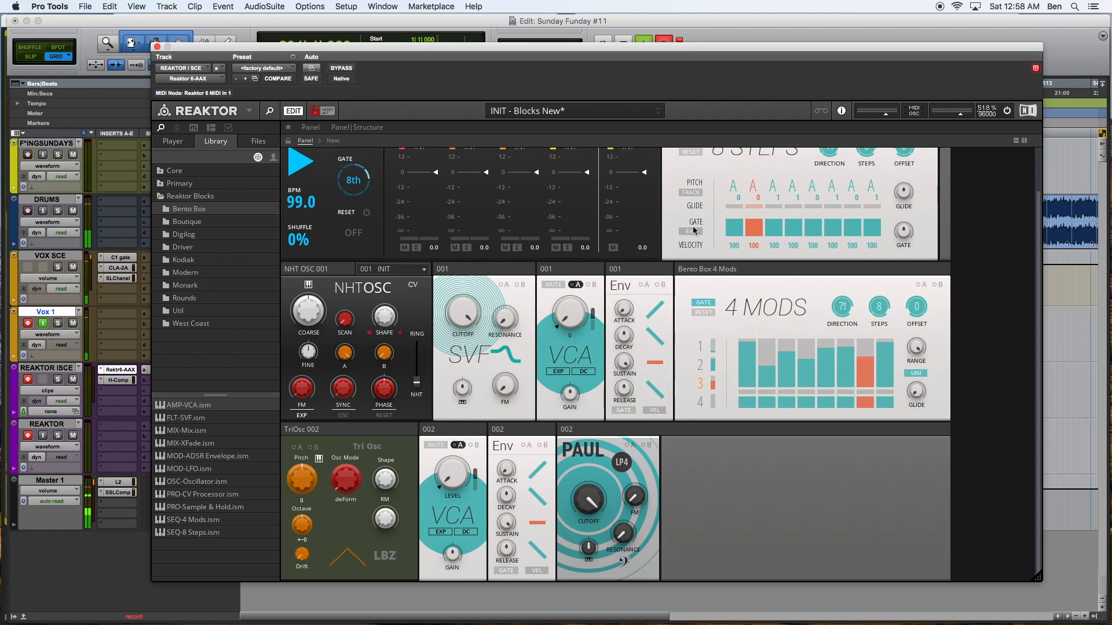
{"action": "scroll", "coordinate": [443, 229], "scroll_direction": "up", "scroll_amount": 3}
{"action": "left_click_drag", "start_coordinate": [436, 218], "coordinate": [443, 436]}
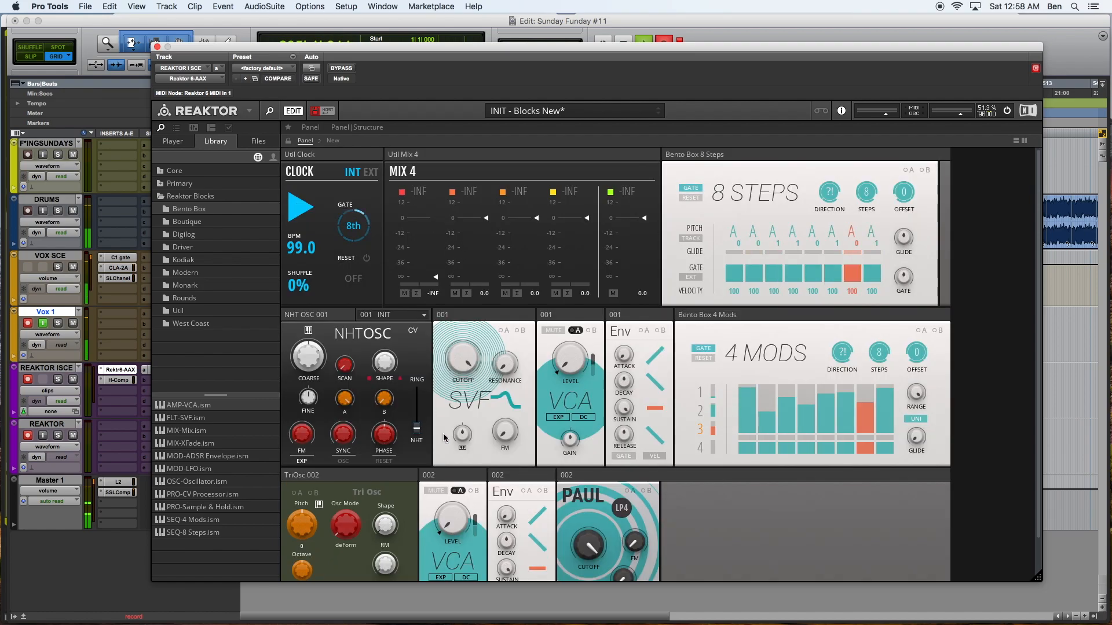
{"action": "left_click_drag", "start_coordinate": [487, 219], "coordinate": [503, 609]}
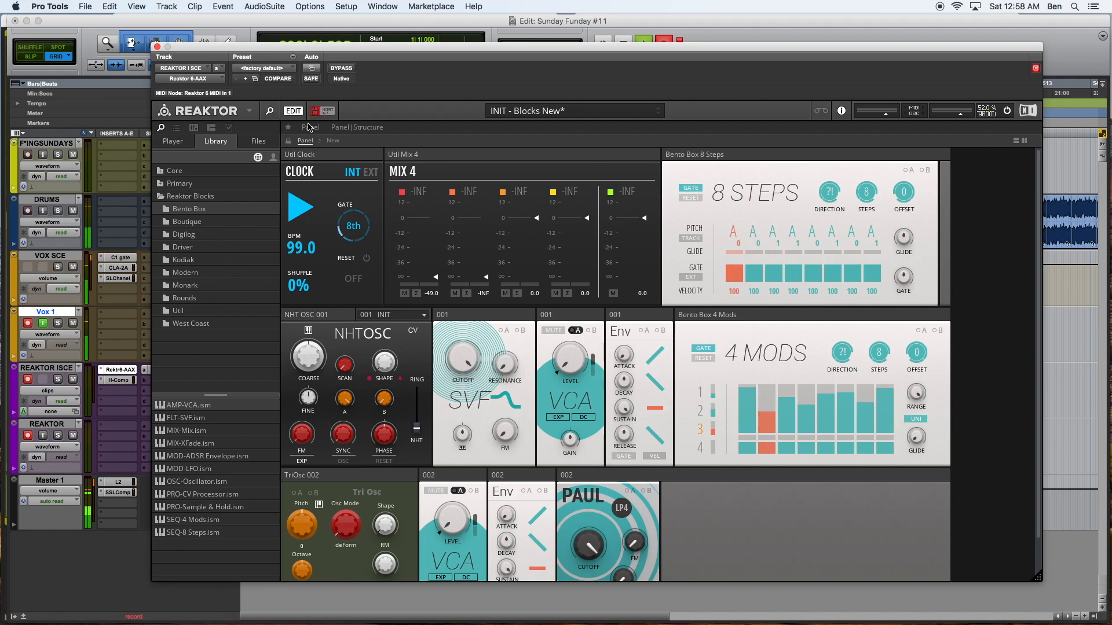
Return to the combined panel and structure view
{"action": "scroll", "coordinate": [313, 128], "scroll_direction": "down", "scroll_amount": 2}
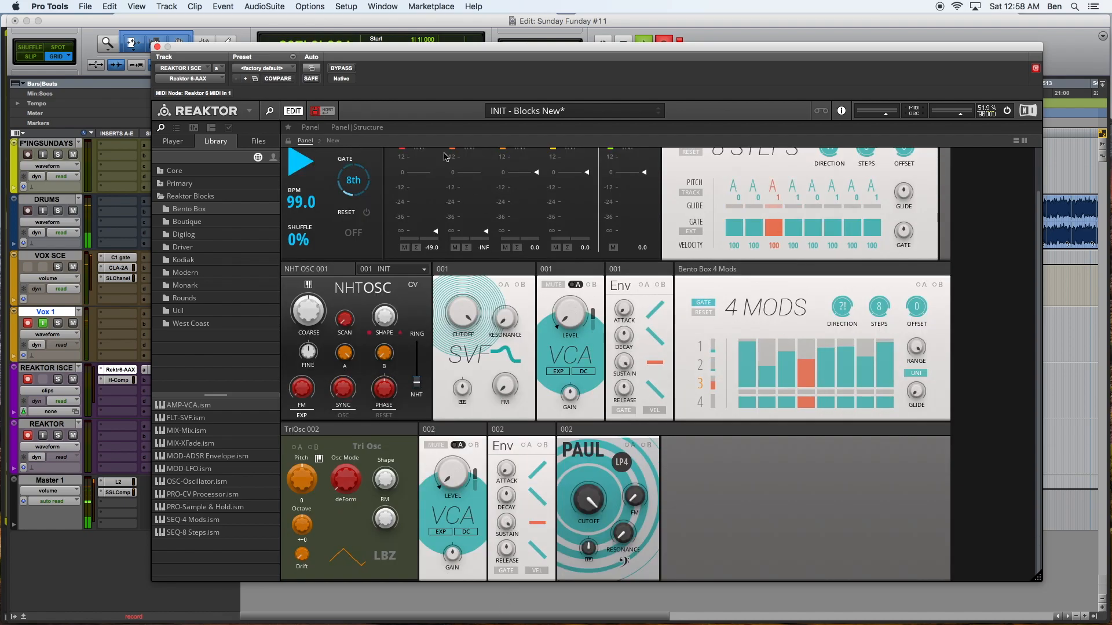
{"action": "left_click", "coordinate": [365, 127]}
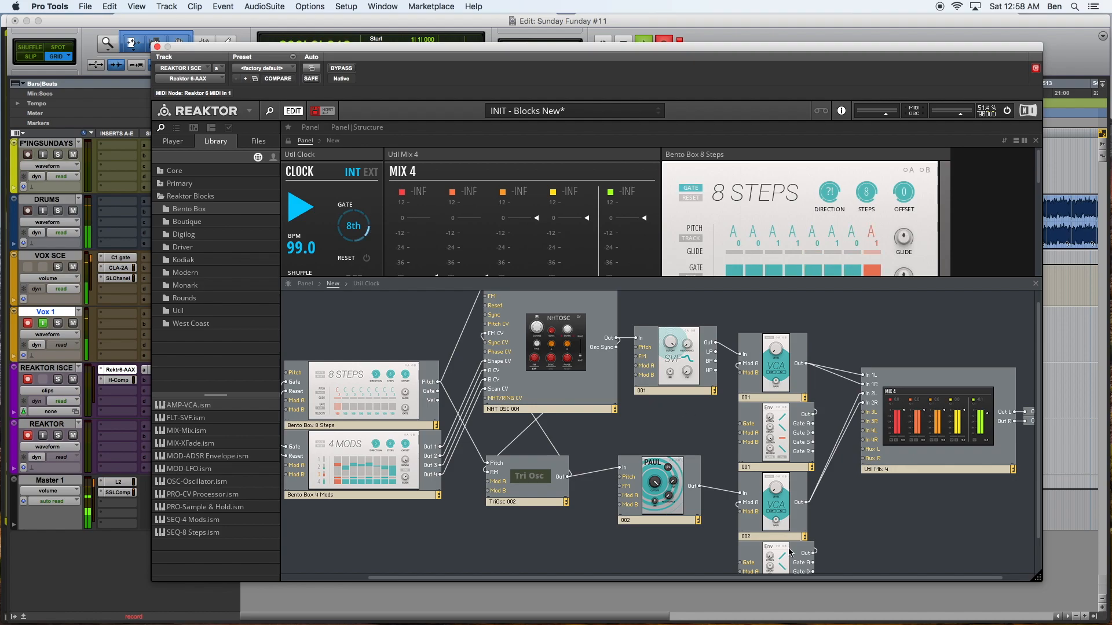
Wire the 8 Steps sequencer's Gate output to the Gate inputs of both envelope blocks, 001 and 002
{"action": "scroll", "coordinate": [517, 533], "scroll_direction": "down", "scroll_amount": 1}
{"action": "scroll", "coordinate": [517, 534], "scroll_direction": "left", "scroll_amount": 4}
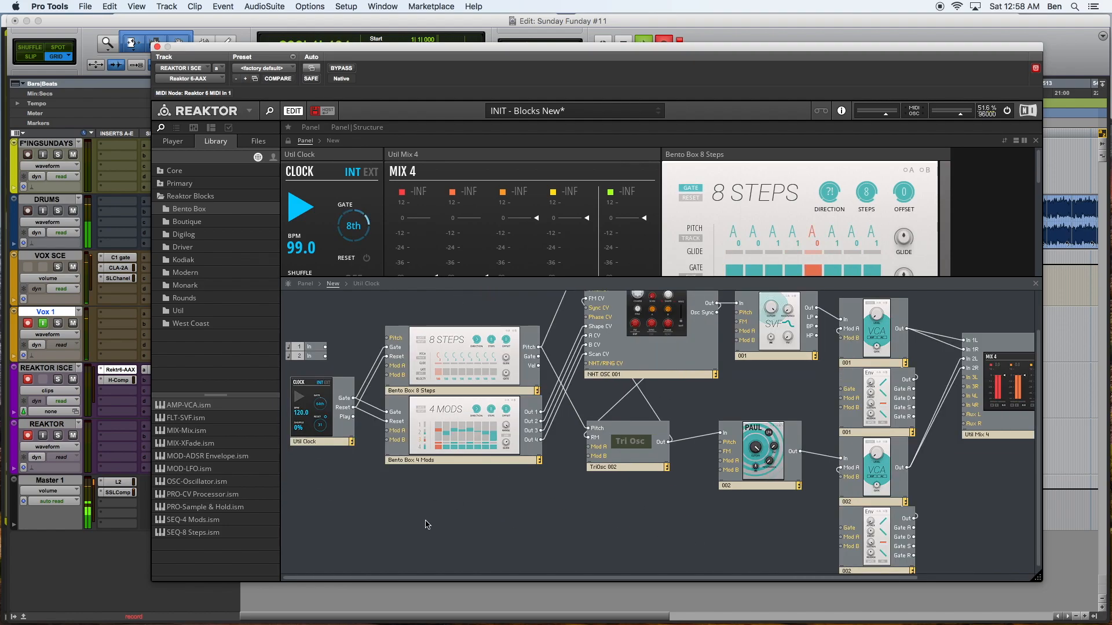
{"action": "left_click", "coordinate": [326, 419]}
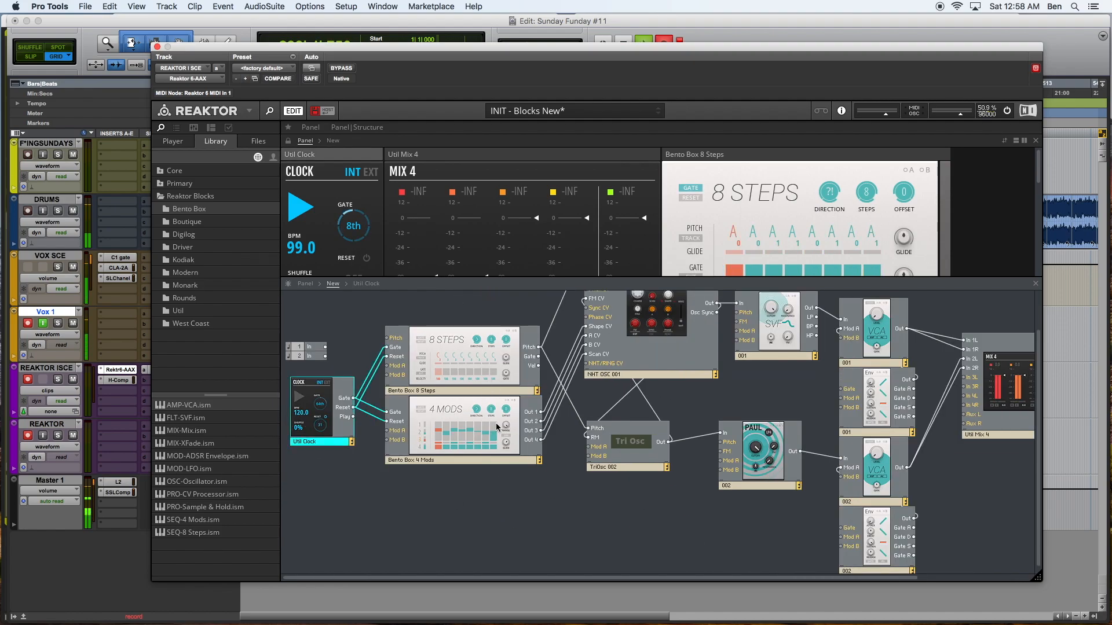
{"action": "left_click", "coordinate": [479, 371]}
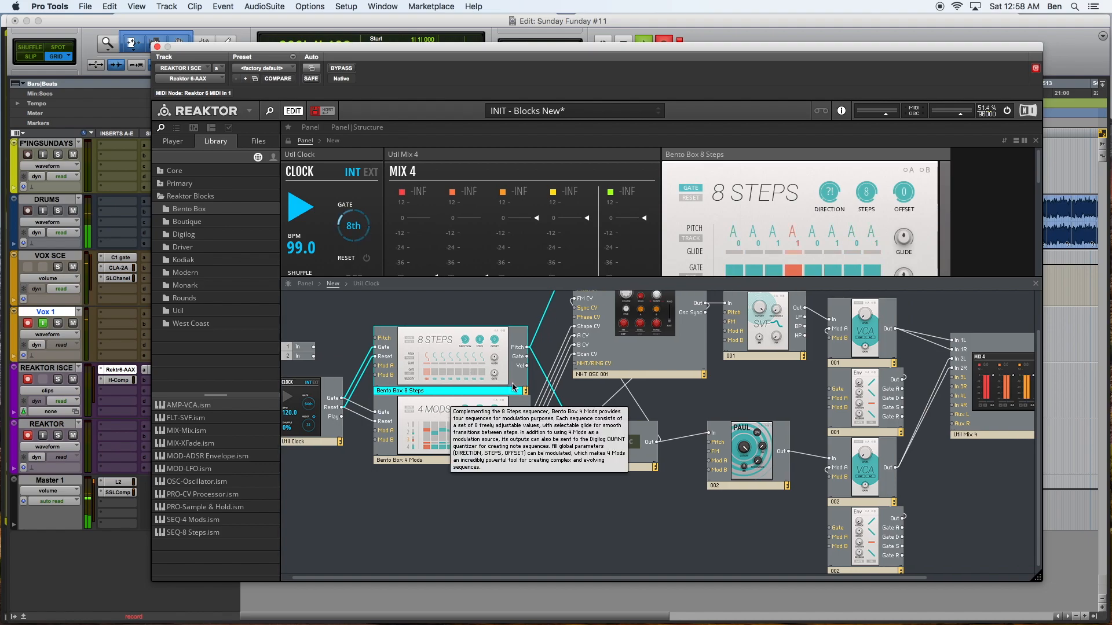
{"action": "scroll", "coordinate": [446, 411], "scroll_direction": "right", "scroll_amount": 5}
{"action": "scroll", "coordinate": [446, 411], "scroll_direction": "up", "scroll_amount": 2}
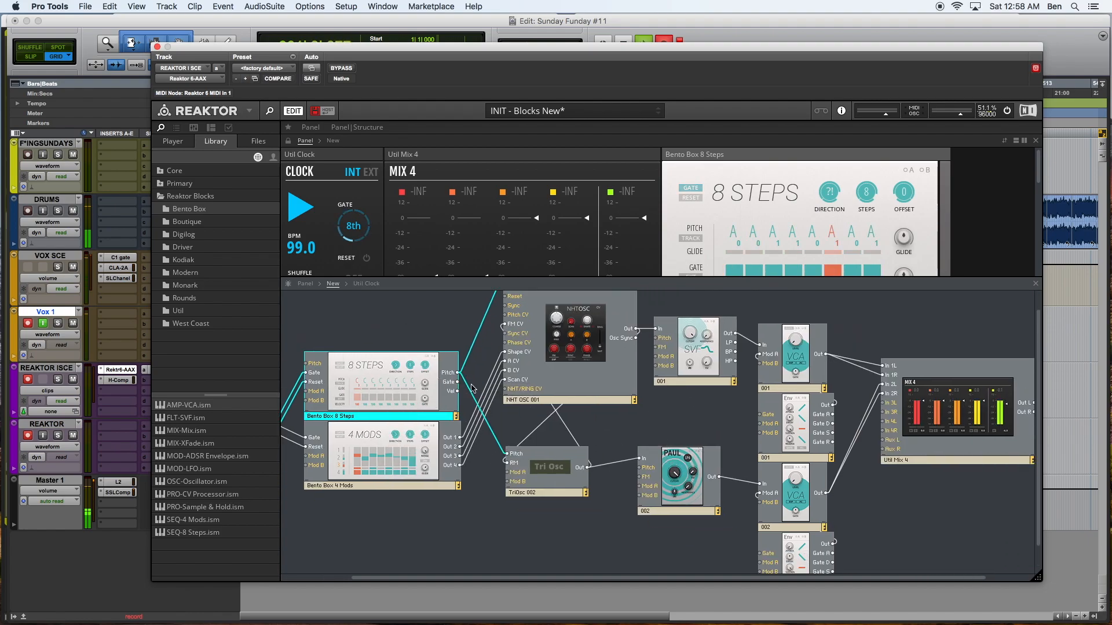
{"action": "left_click_drag", "start_coordinate": [457, 383], "coordinate": [760, 414]}
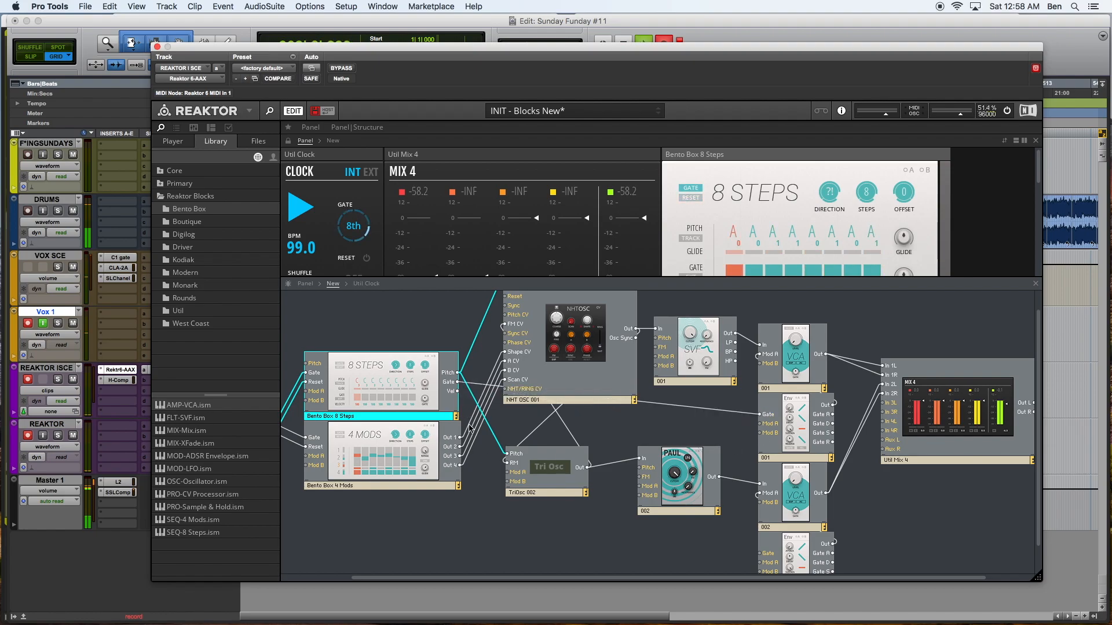
{"action": "left_click_drag", "start_coordinate": [458, 382], "coordinate": [759, 553]}
{"action": "left_click", "coordinate": [673, 558]}
{"action": "scroll", "coordinate": [672, 557], "scroll_direction": "down", "scroll_amount": 2}
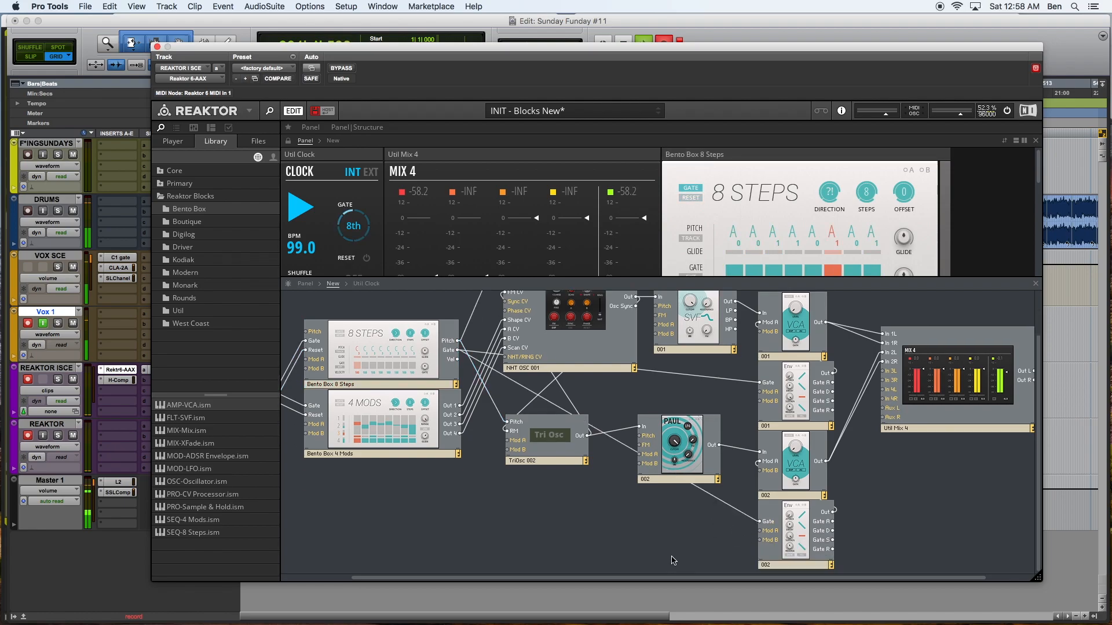
{"action": "scroll", "coordinate": [614, 524], "scroll_direction": "left", "scroll_amount": 3}
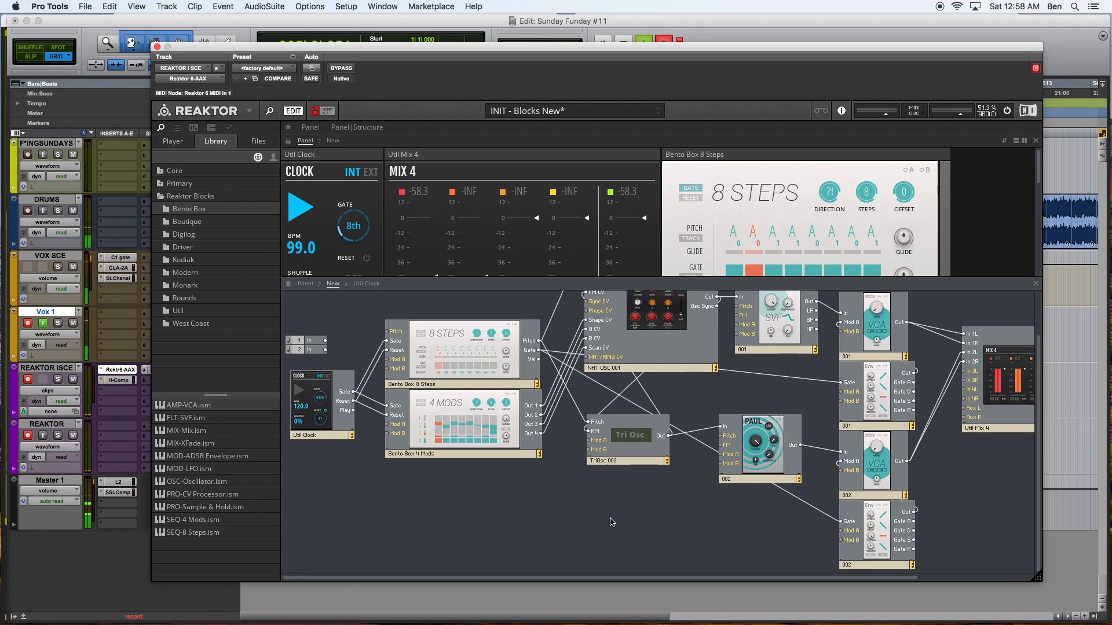
Switch to the full panel view, raise mixer channel 1 to -7.3 dB and adjust the NHT oscillator's Scan slightly
{"action": "left_click", "coordinate": [311, 127]}
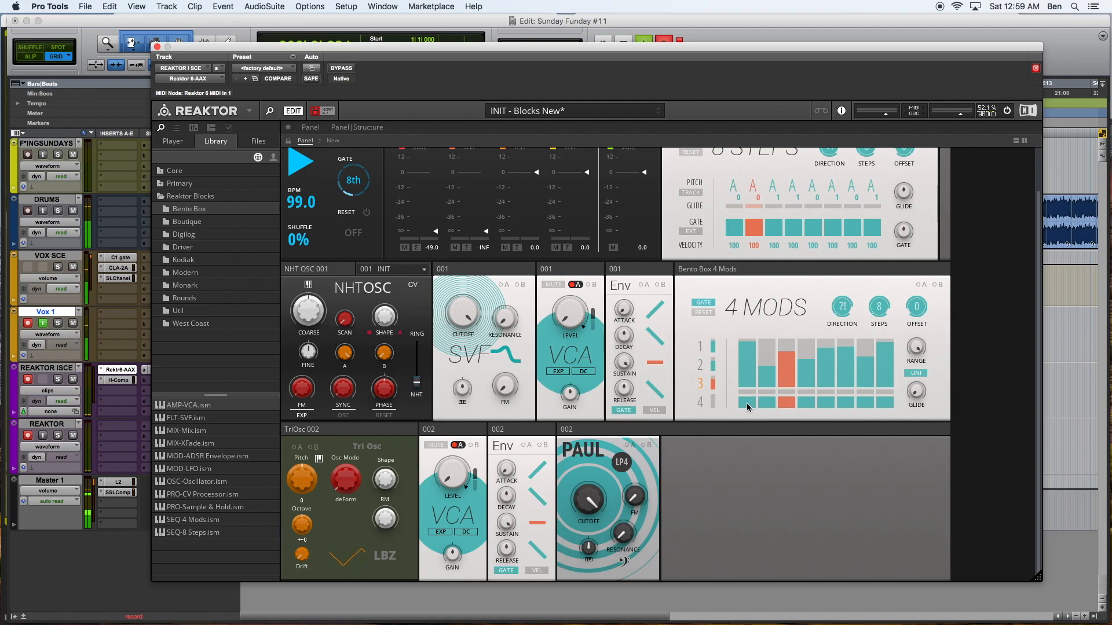
{"action": "scroll", "coordinate": [710, 385], "scroll_direction": "up", "scroll_amount": 2}
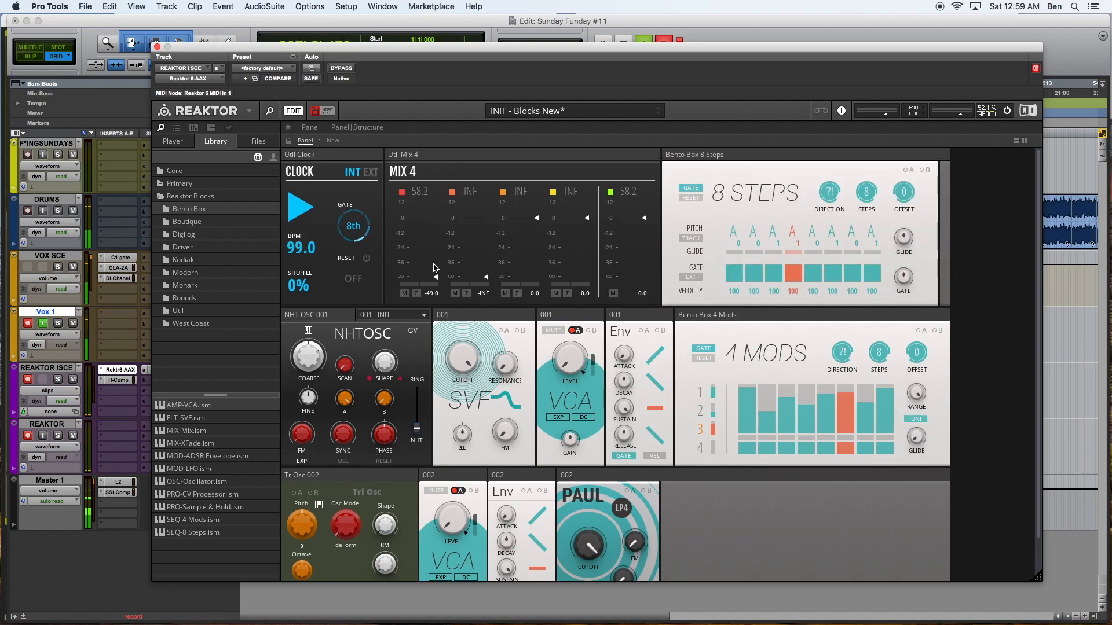
{"action": "left_click_drag", "start_coordinate": [436, 263], "coordinate": [424, 186]}
{"action": "mouse_move", "coordinate": [344, 366]}
{"action": "left_mouse_down"}
{"action": "mouse_move", "coordinate": [343, 343]}
{"action": "mouse_move", "coordinate": [346, 363]}
{"action": "left_mouse_up"}
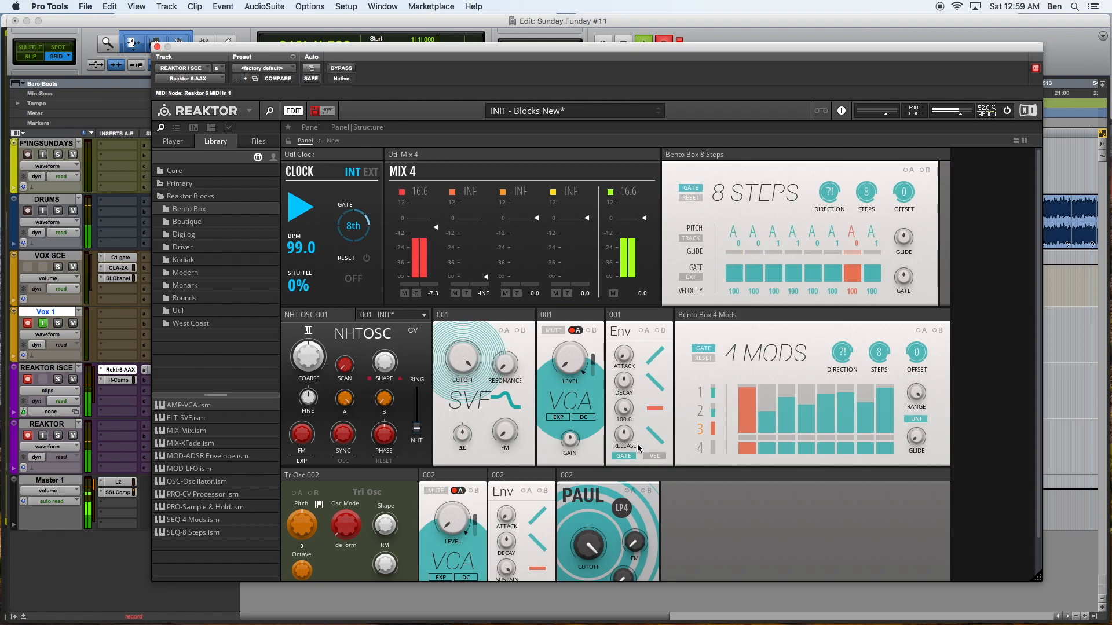
Raise the mixer's master level to 2.0 dB and reposition the plug-in window
{"action": "scroll", "coordinate": [639, 448], "scroll_direction": "down", "scroll_amount": 2}
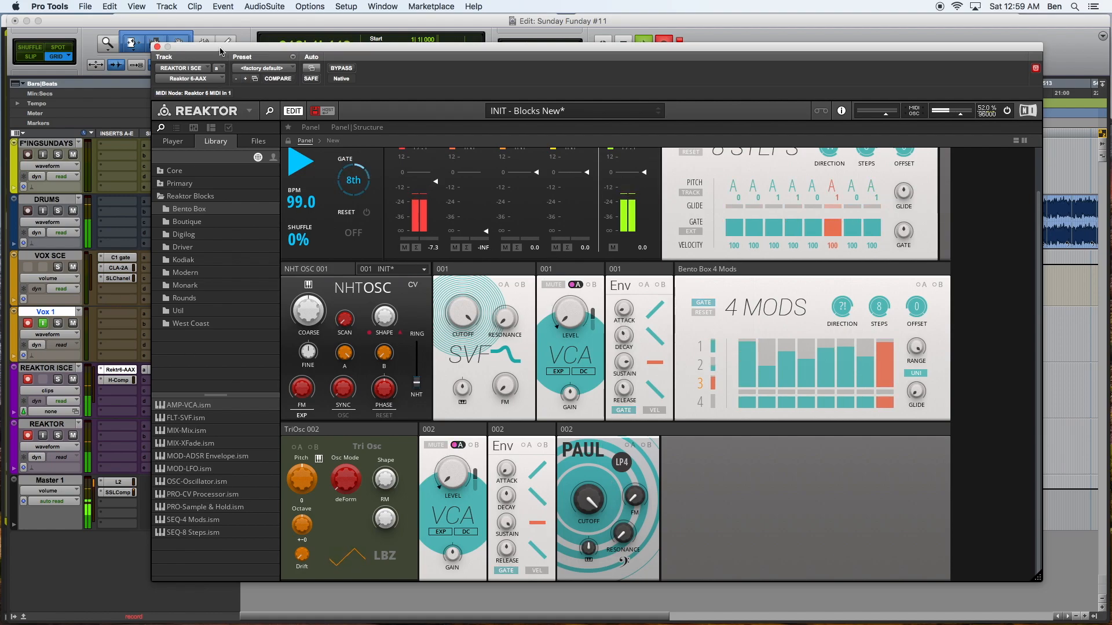
{"action": "left_click_drag", "start_coordinate": [210, 49], "coordinate": [179, 62]}
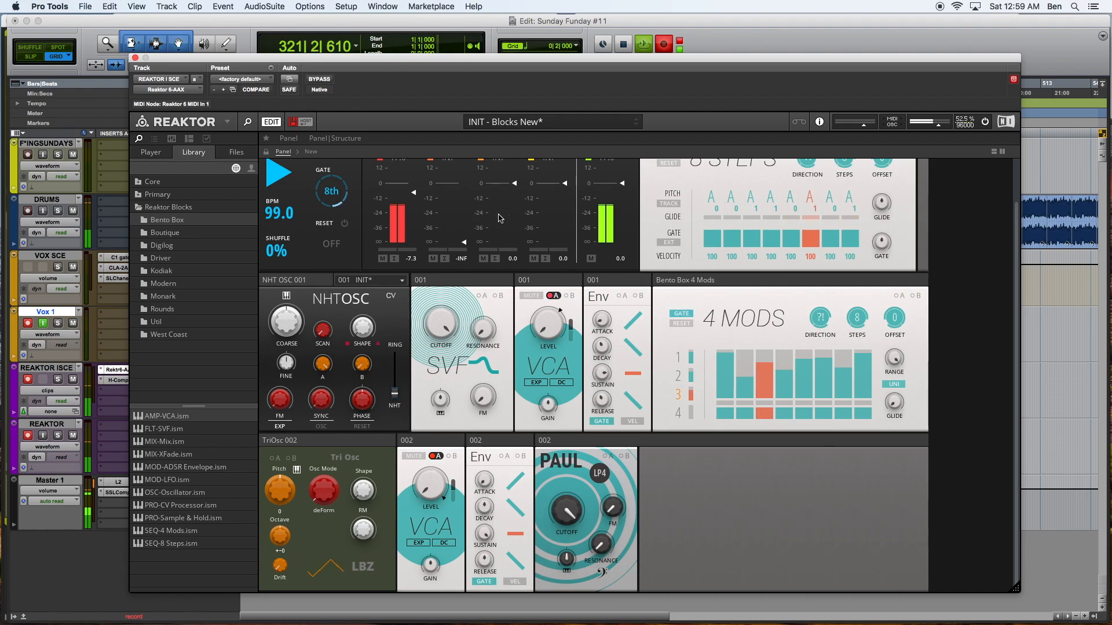
{"action": "left_click_drag", "start_coordinate": [623, 181], "coordinate": [624, 177]}
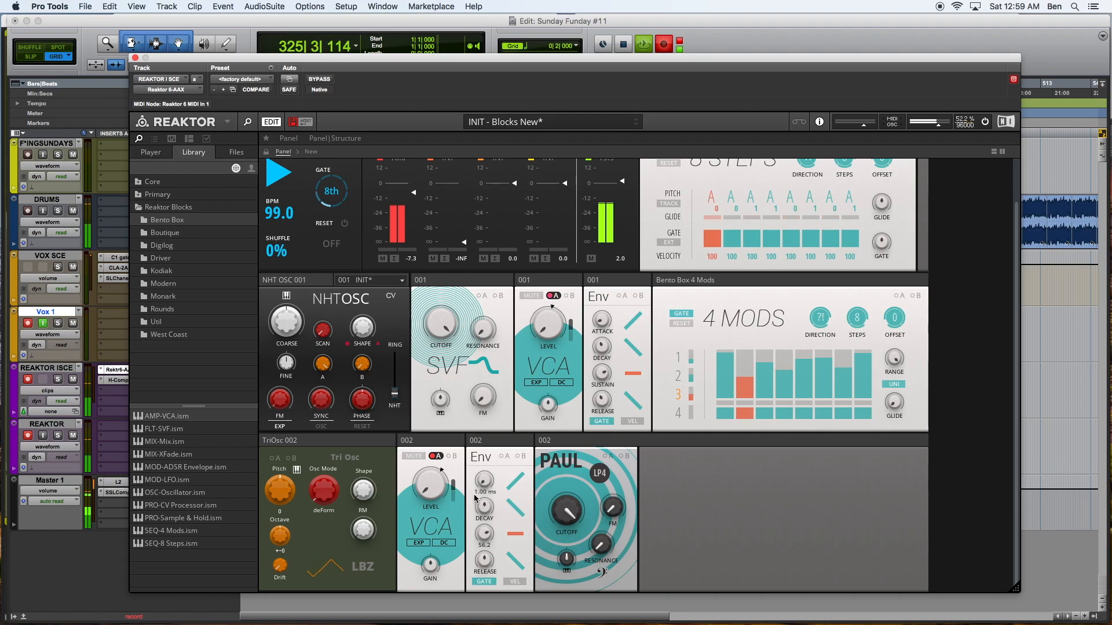
{"action": "mouse_move", "coordinate": [759, 107]}
{"action": "left_mouse_down"}
{"action": "mouse_move", "coordinate": [766, 331]}
{"action": "mouse_move", "coordinate": [763, 167]}
{"action": "mouse_move", "coordinate": [748, 91]}
{"action": "left_mouse_up"}
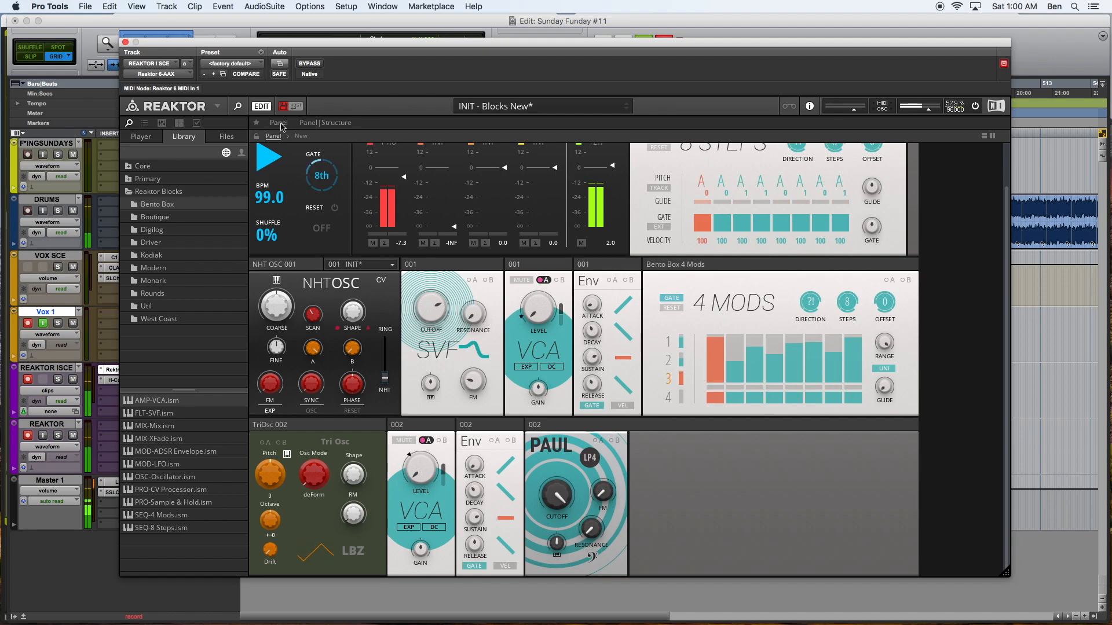
In the structure, wire FM inputs for the SVF and Paul filters, and connect 4 Mods outputs to Mod A and B of both filters and Tri Osc
{"action": "left_click", "coordinate": [324, 122]}
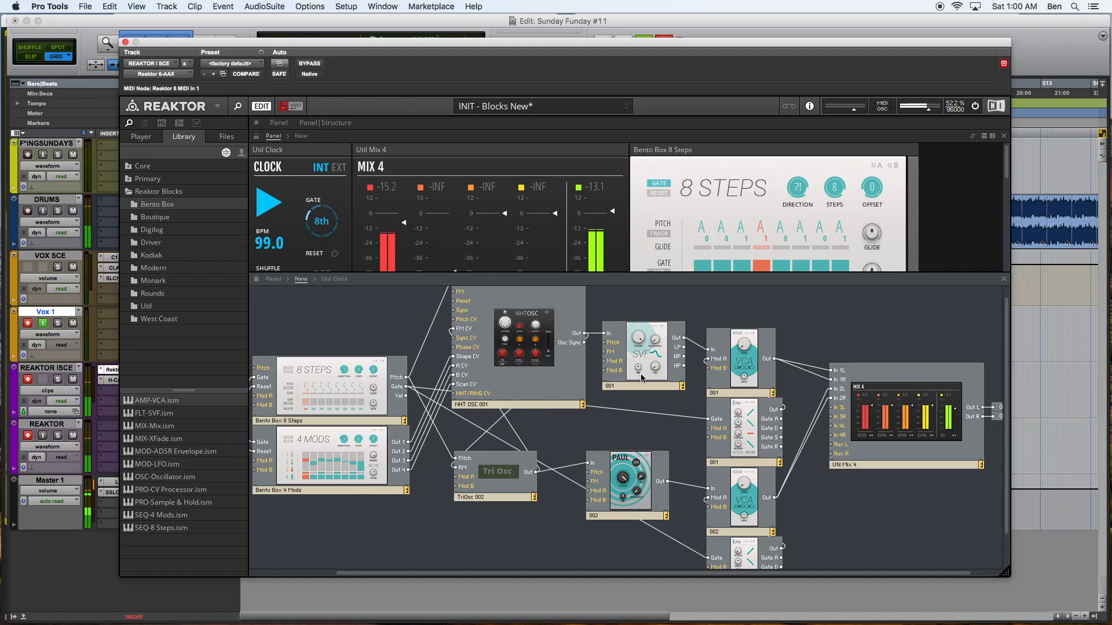
{"action": "left_click_drag", "start_coordinate": [584, 343], "coordinate": [605, 352]}
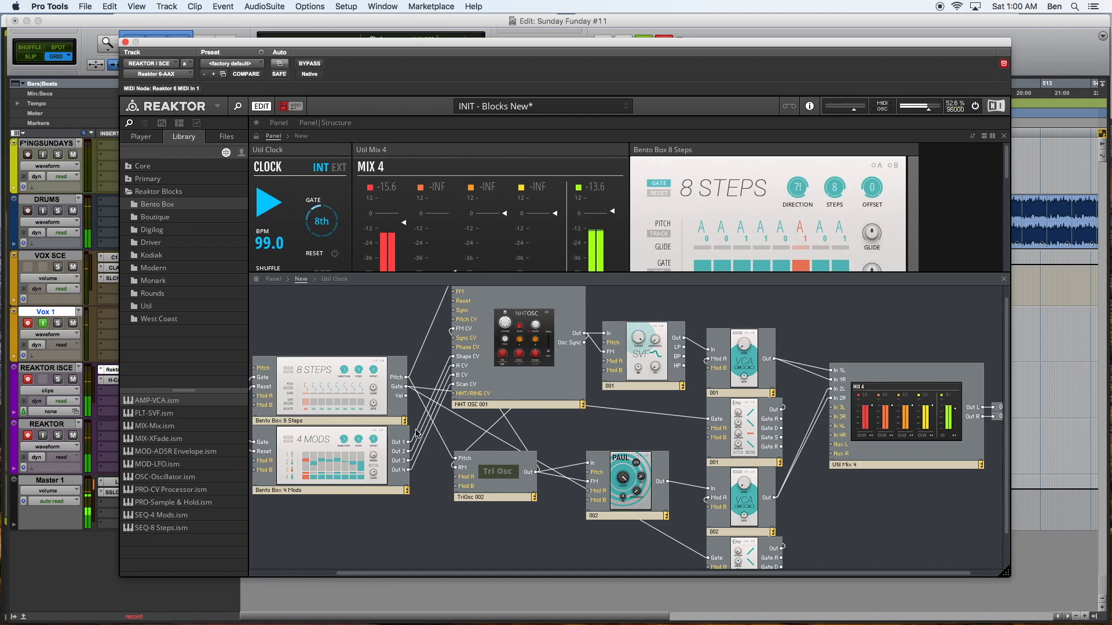
{"action": "left_click", "coordinate": [501, 462]}
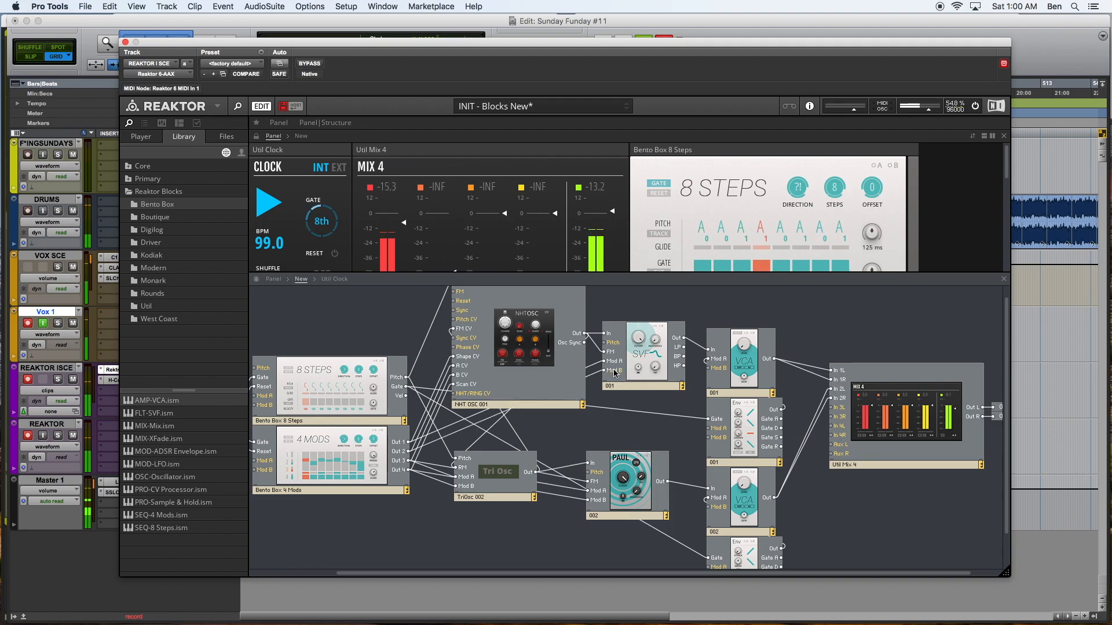
Return to the full panel view and draw a varied pattern of values across the eight steps of modulation lane 4 in 4 Mods
{"action": "left_click", "coordinate": [281, 123]}
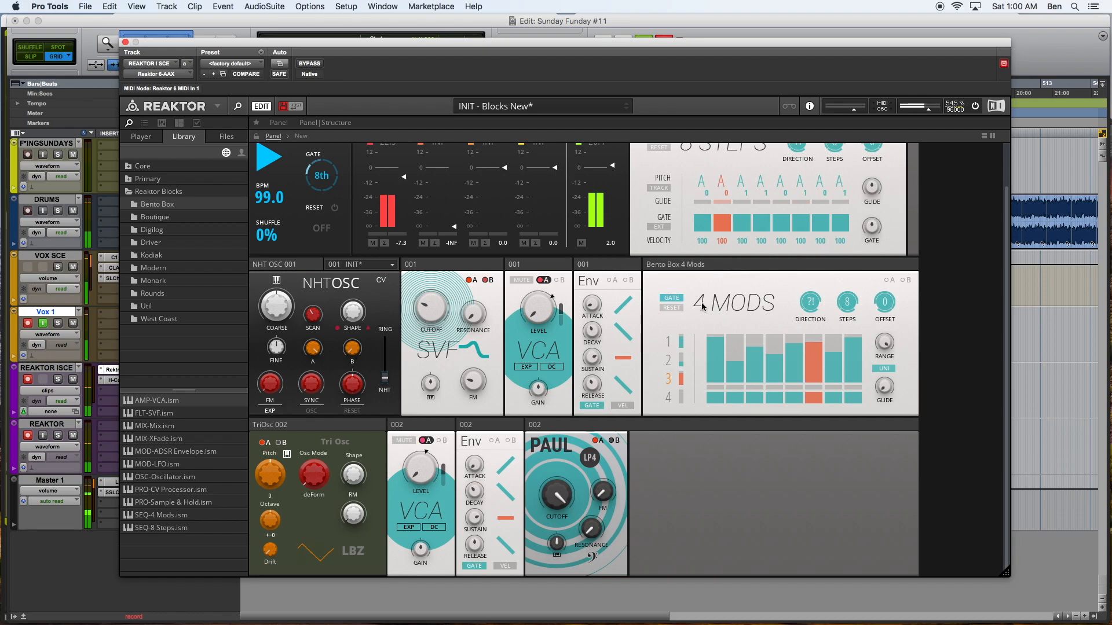
{"action": "left_click", "coordinate": [672, 396]}
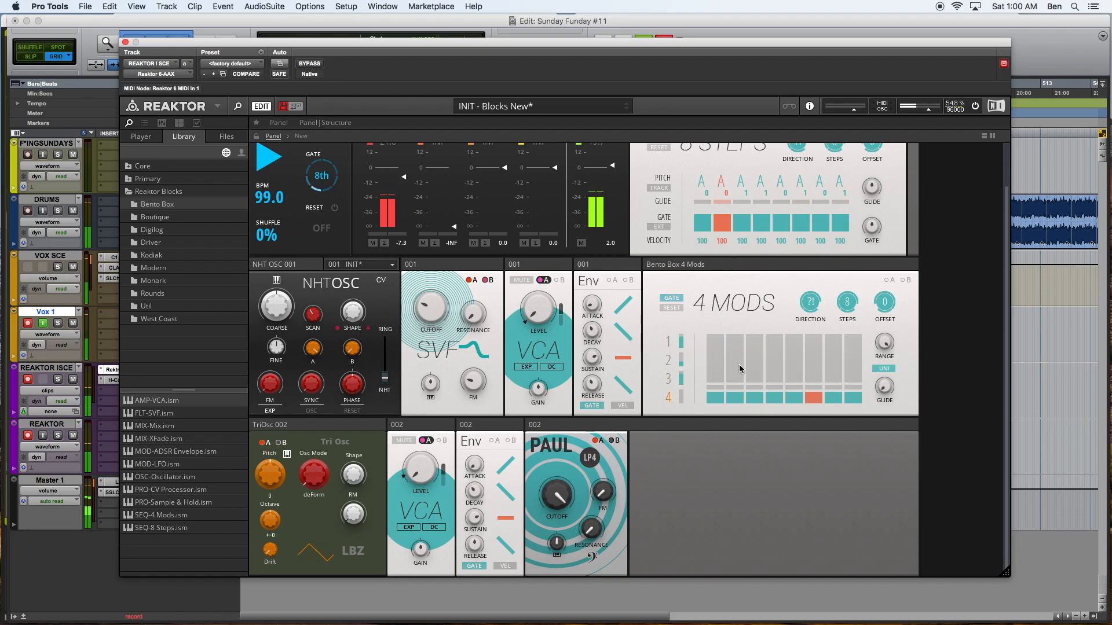
{"action": "left_click", "coordinate": [715, 361]}
{"action": "left_click", "coordinate": [734, 366]}
{"action": "left_click", "coordinate": [753, 339]}
{"action": "left_click", "coordinate": [776, 360]}
{"action": "left_click", "coordinate": [837, 343]}
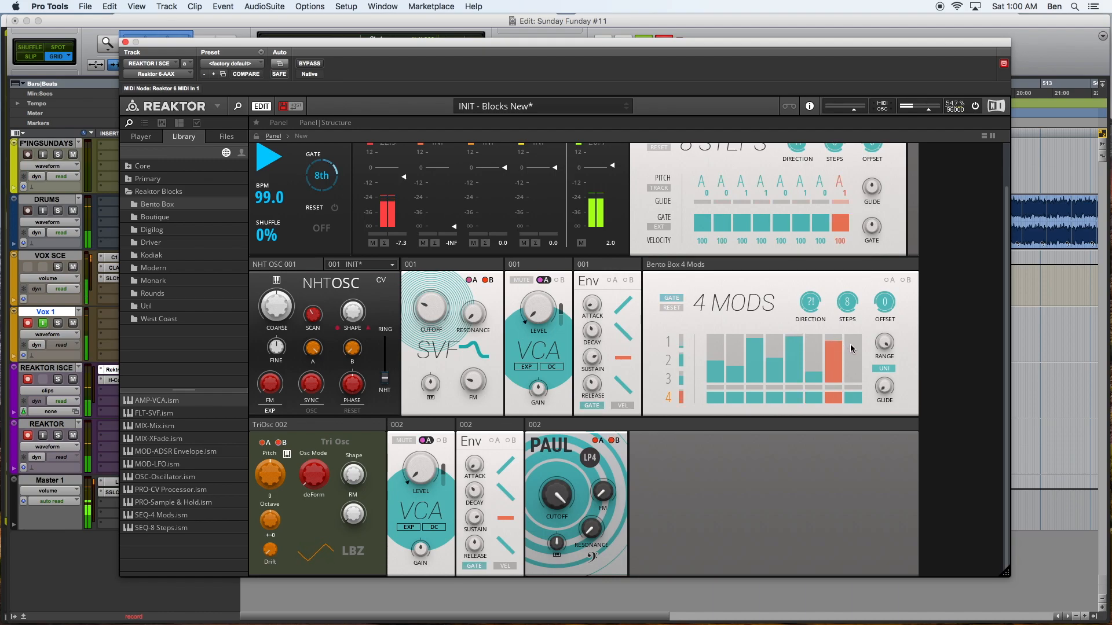
{"action": "left_click", "coordinate": [853, 345]}
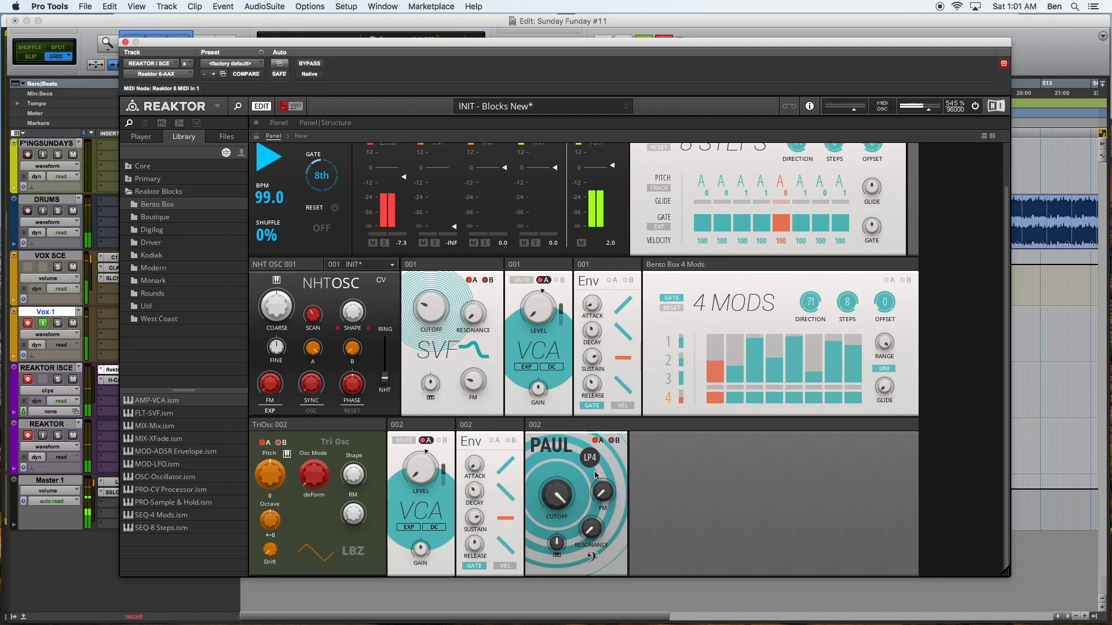
Adjust the Paul filter's cutoff with Mod A selected, and set the Mod B modulation amount for the SVF filter's cutoff
{"action": "left_click", "coordinate": [600, 441]}
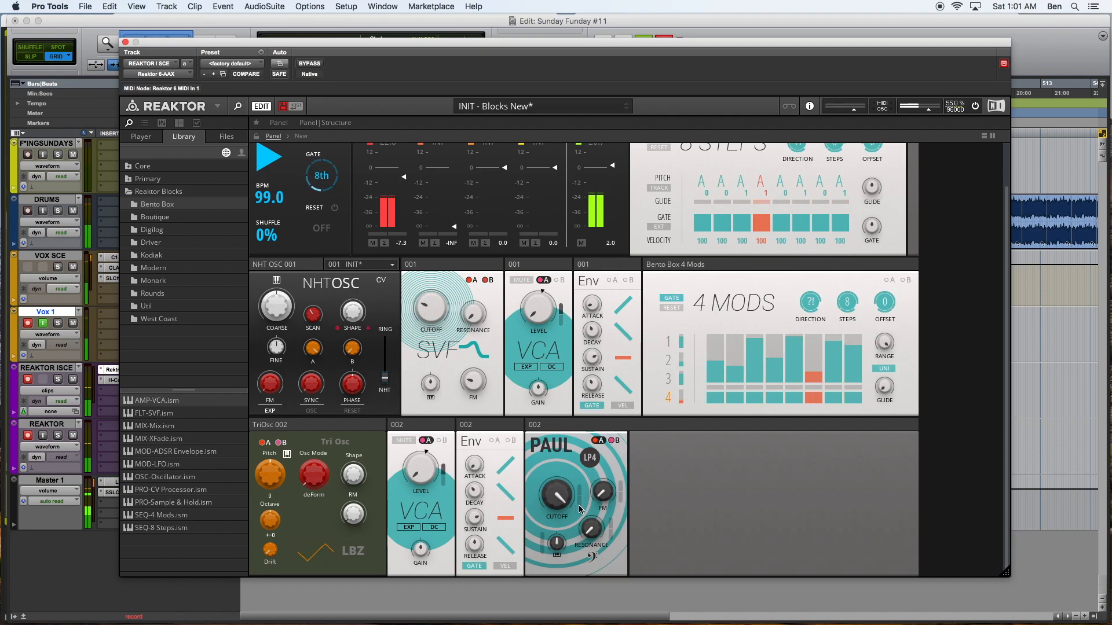
{"action": "left_click_drag", "start_coordinate": [562, 496], "coordinate": [578, 517]}
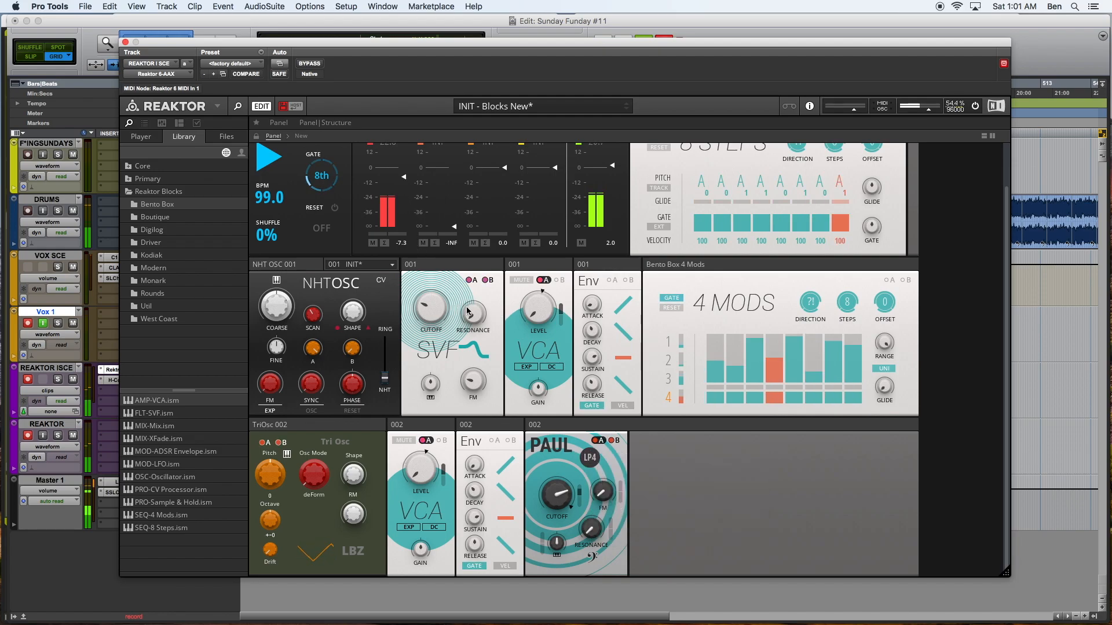
{"action": "left_click", "coordinate": [487, 281]}
{"action": "left_click_drag", "start_coordinate": [454, 304], "coordinate": [453, 267]}
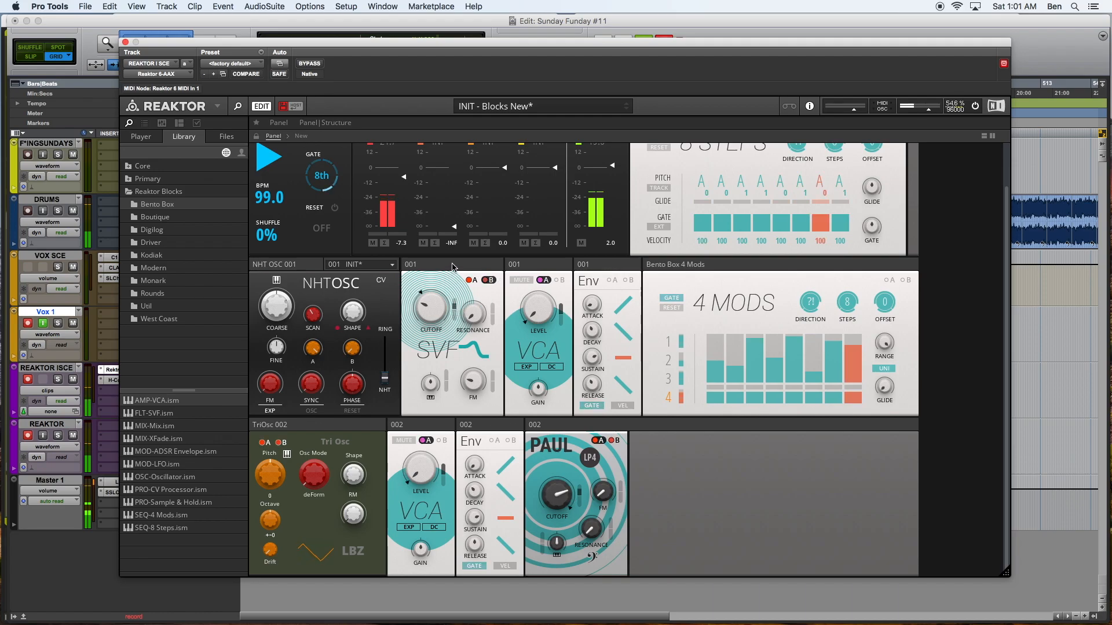
Show the NHT oscillator's CV amounts, set its FM mode to LIN TZ and adjust the Ring/NHT slider slightly
{"action": "left_click", "coordinate": [381, 281]}
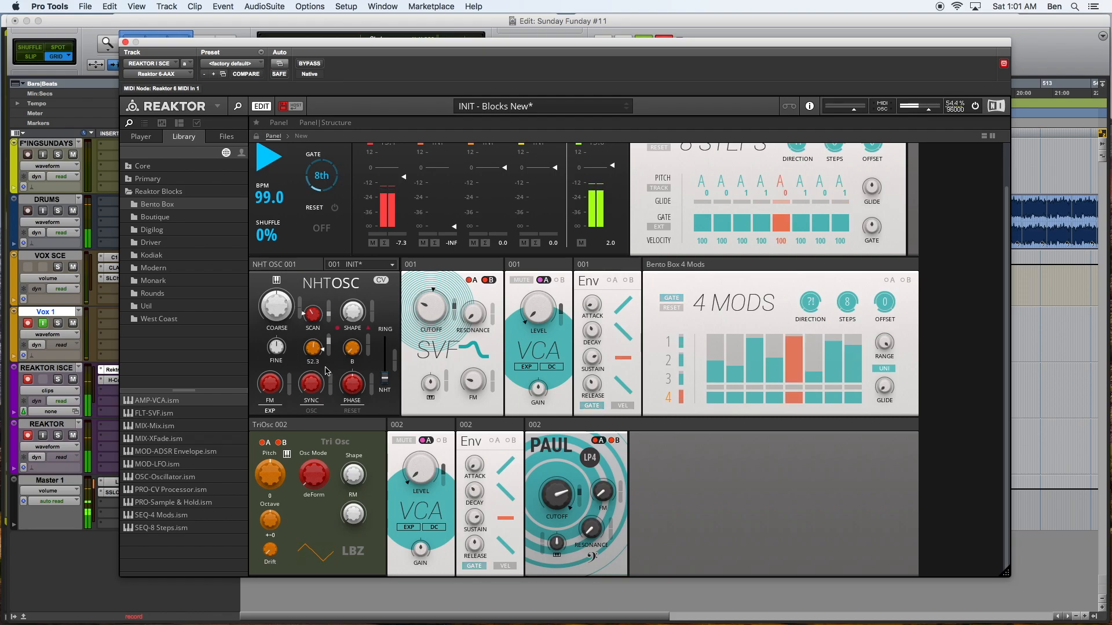
{"action": "left_click", "coordinate": [270, 411]}
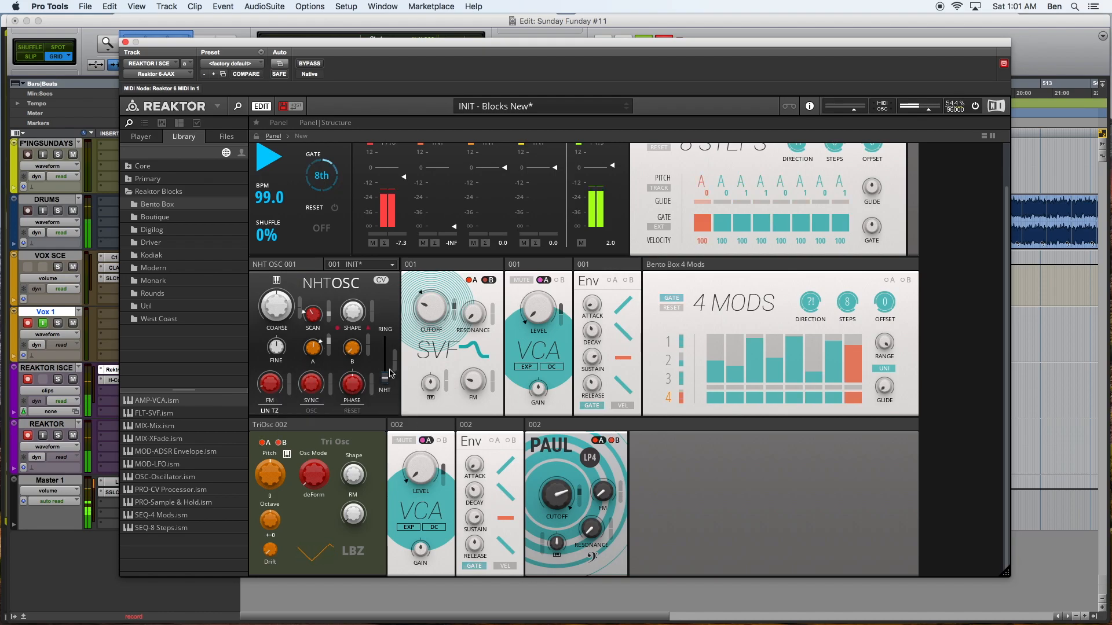
{"action": "mouse_move", "coordinate": [387, 377]}
{"action": "left_mouse_down"}
{"action": "mouse_move", "coordinate": [386, 353]}
{"action": "mouse_move", "coordinate": [387, 379]}
{"action": "left_mouse_up"}
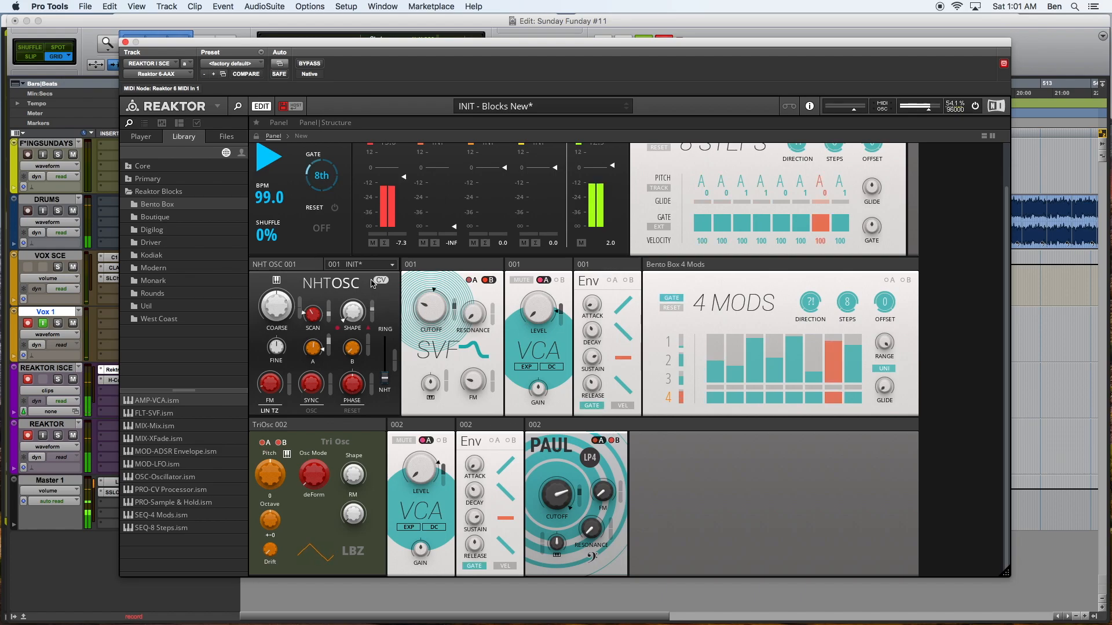
Adjust the SVF filter's cutoff and set its FM amount to 4.9
{"action": "scroll", "coordinate": [738, 289], "scroll_direction": "up", "scroll_amount": 2}
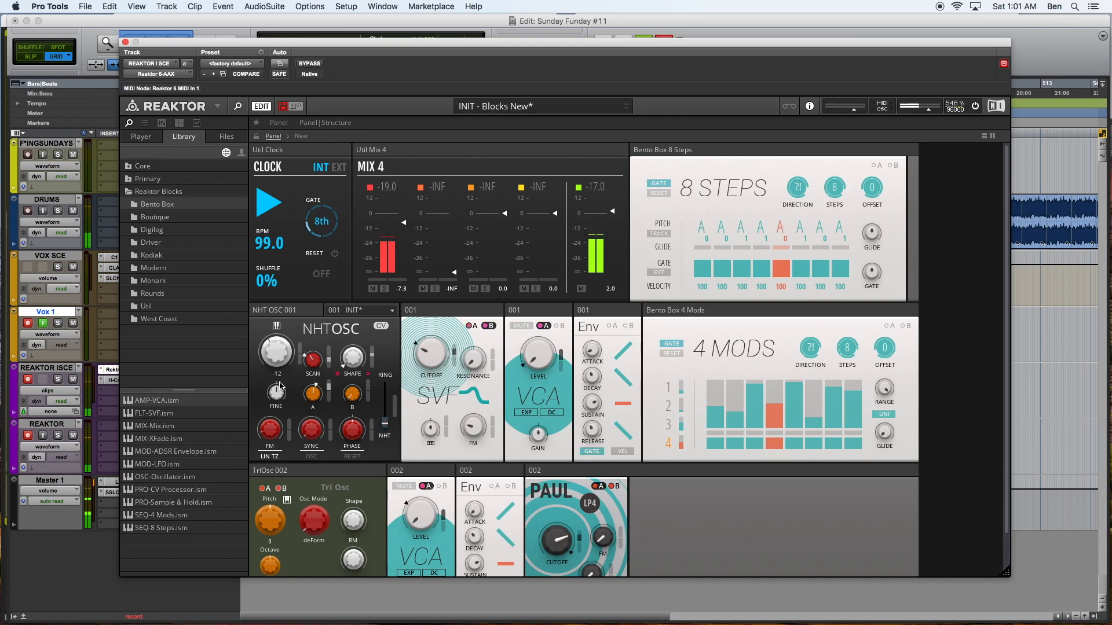
{"action": "scroll", "coordinate": [353, 402], "scroll_direction": "down", "scroll_amount": 2}
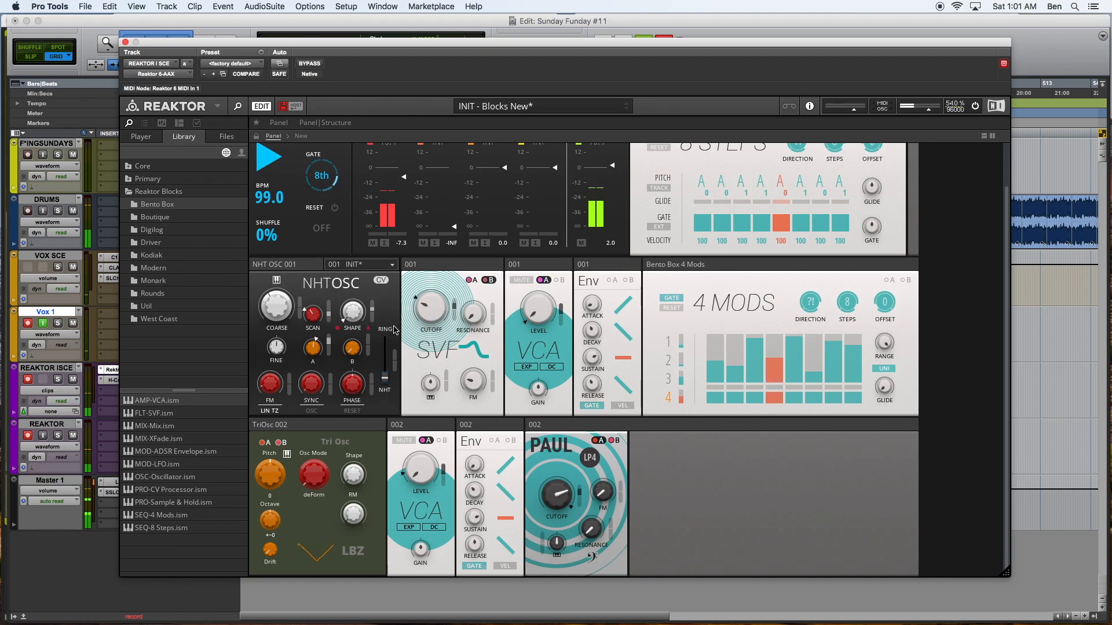
{"action": "left_click_drag", "start_coordinate": [438, 317], "coordinate": [413, 292]}
{"action": "mouse_move", "coordinate": [471, 383]}
{"action": "left_mouse_down"}
{"action": "mouse_move", "coordinate": [469, 338]}
{"action": "mouse_move", "coordinate": [469, 376]}
{"action": "left_mouse_up"}
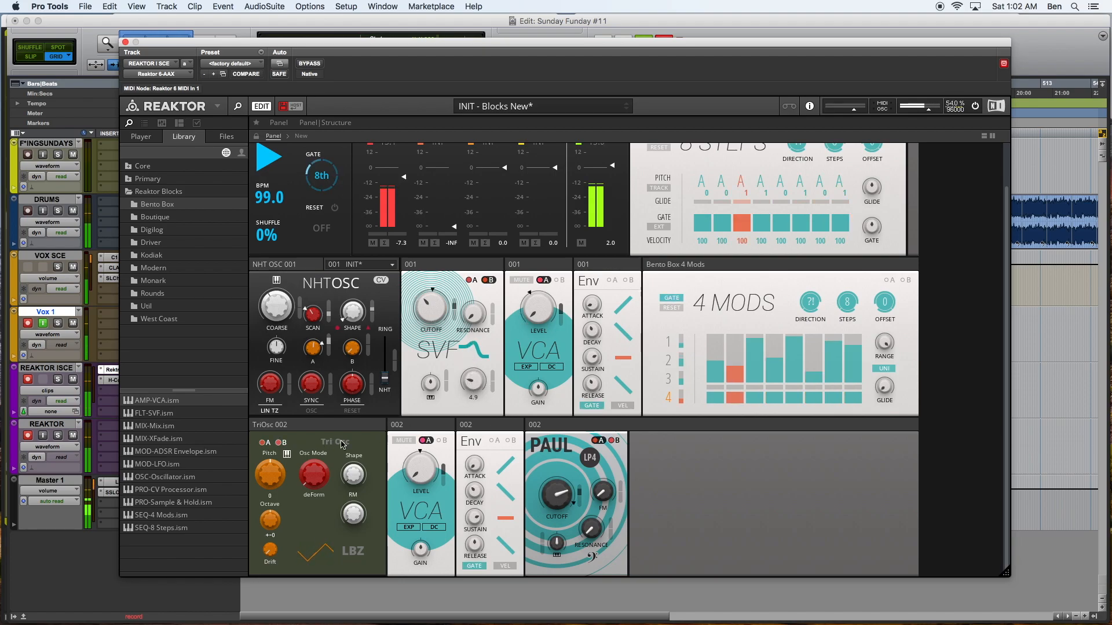
Lower the fader of mixer channel 1 to -48.2 dB
{"action": "left_click_drag", "start_coordinate": [406, 186], "coordinate": [405, 227]}
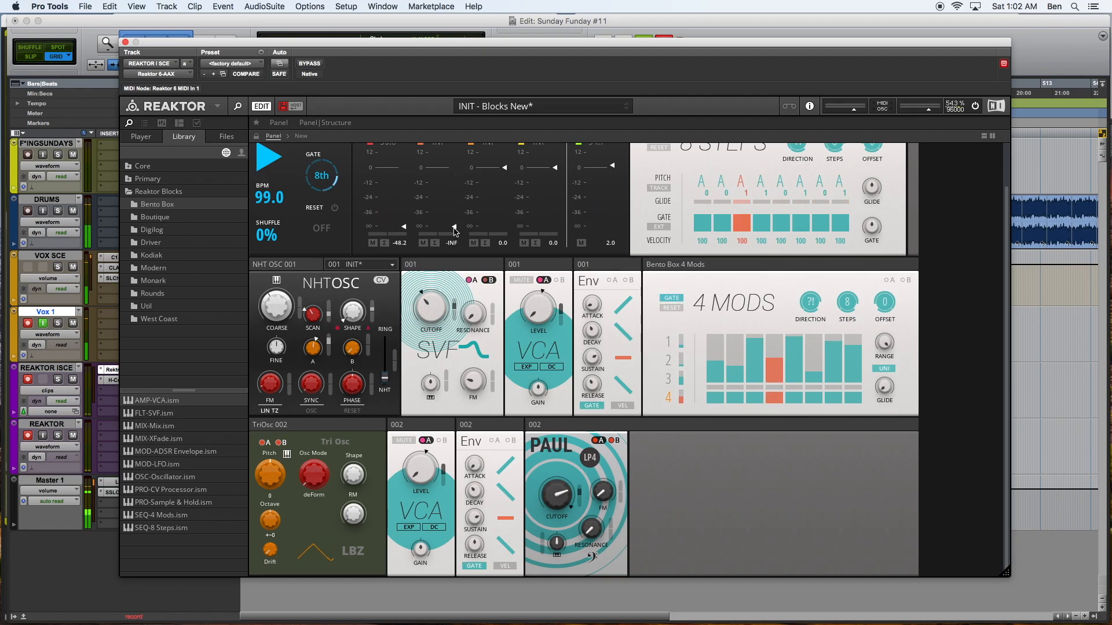
{"action": "scroll", "coordinate": [458, 238], "scroll_direction": "up", "scroll_amount": 2}
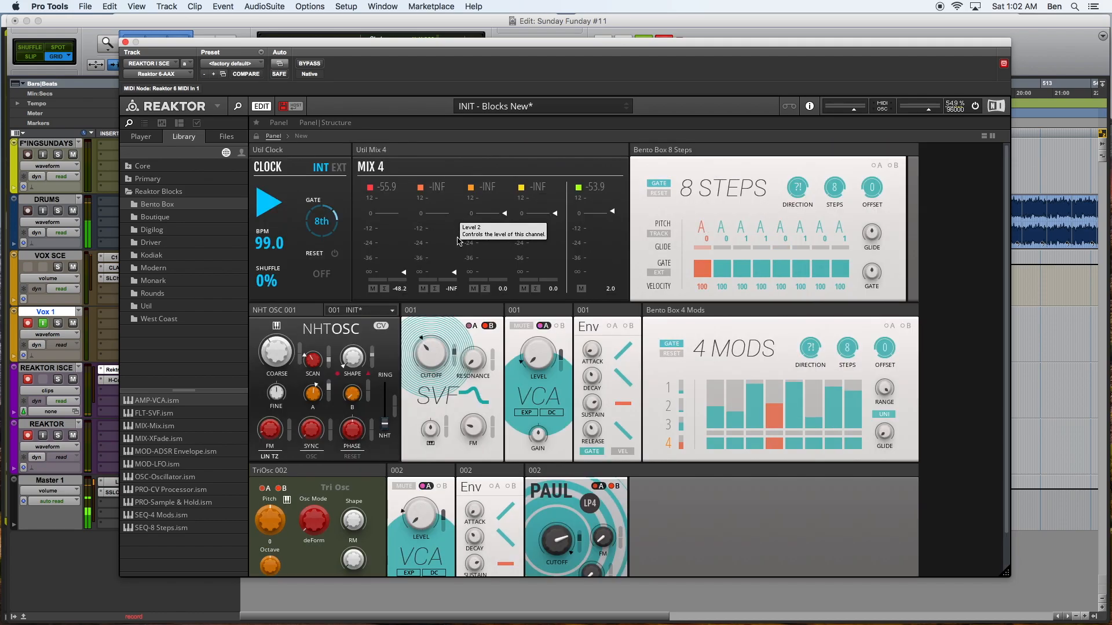
Leave edit mode, hide the browser and reposition the plug-in window
{"action": "left_click", "coordinate": [264, 106]}
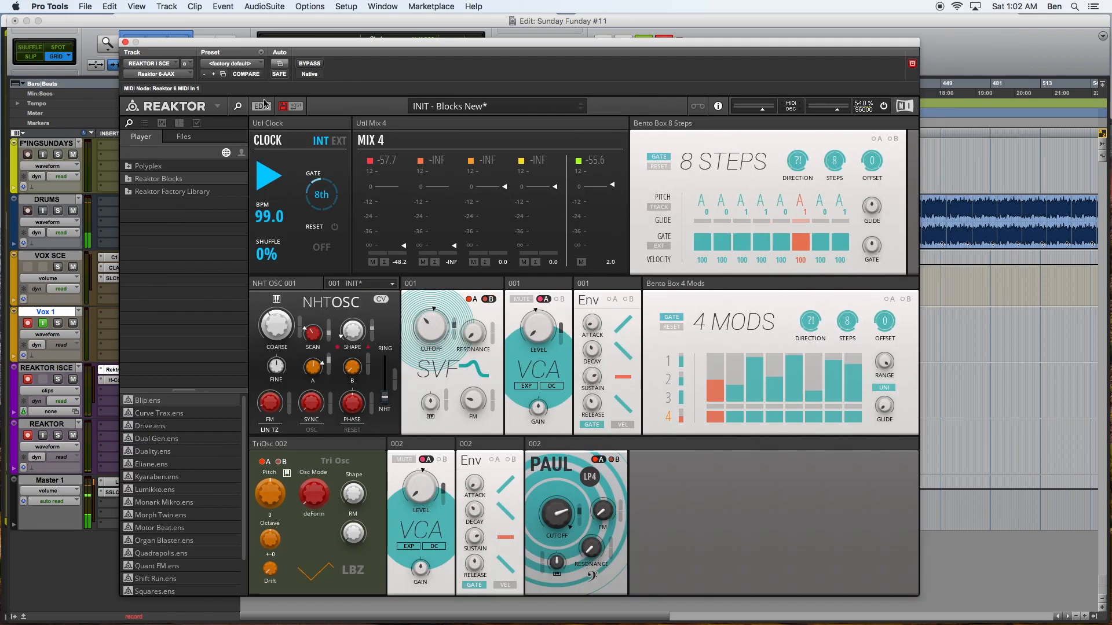
{"action": "left_click", "coordinate": [238, 107]}
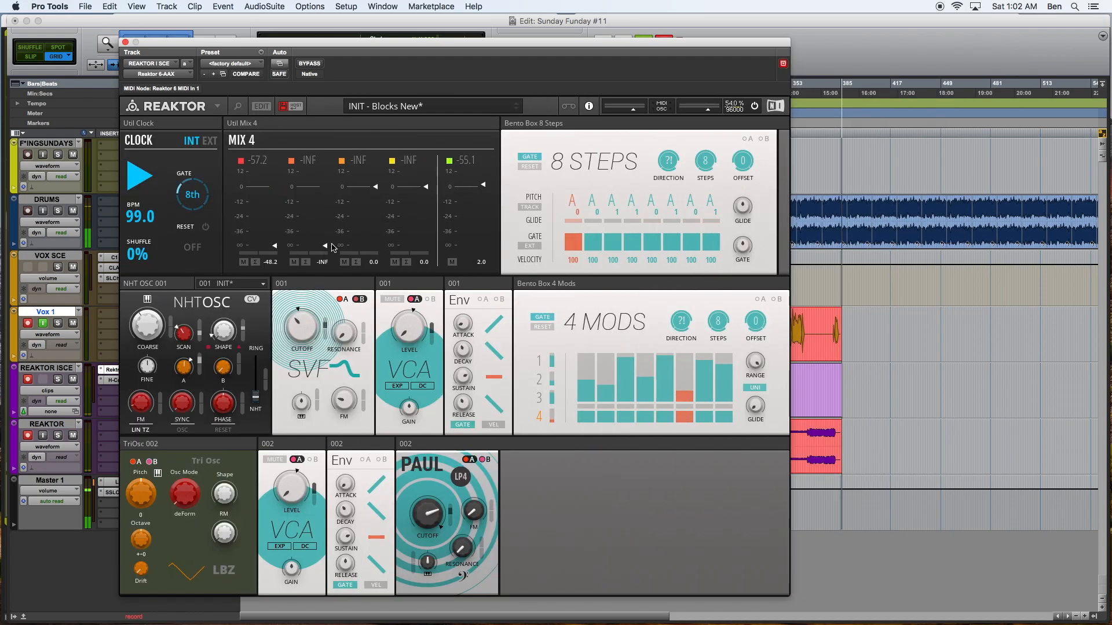
{"action": "left_click_drag", "start_coordinate": [393, 46], "coordinate": [451, 48]}
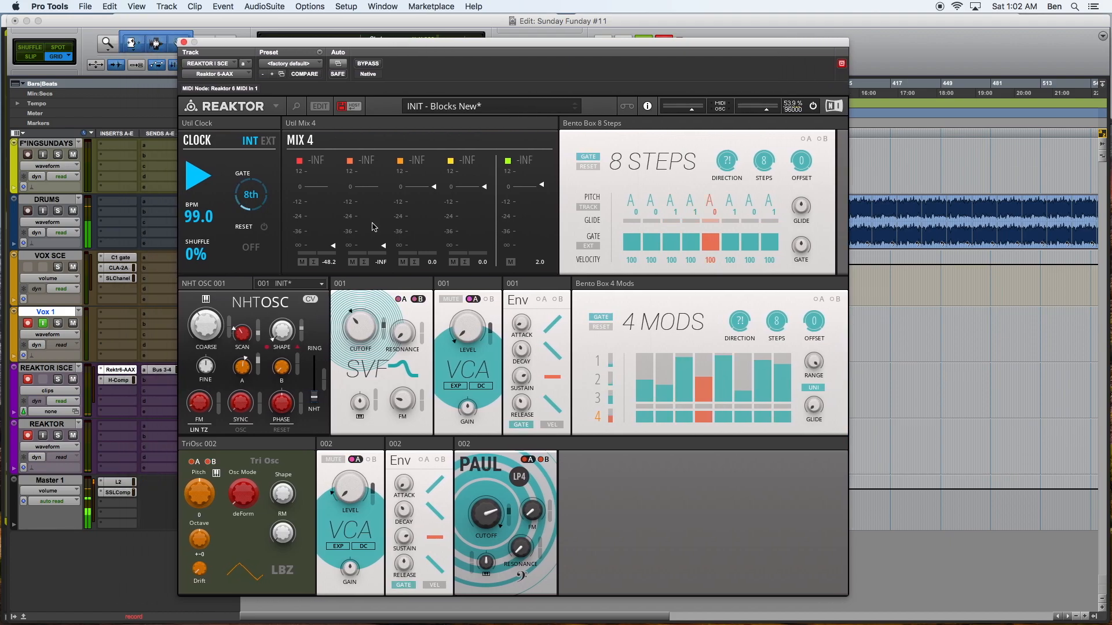
Raise mixer channel 2 to -2.8 dB and modulate the TriOsc's Shape and RM in deForm mode
{"action": "left_click_drag", "start_coordinate": [372, 226], "coordinate": [381, 187]}
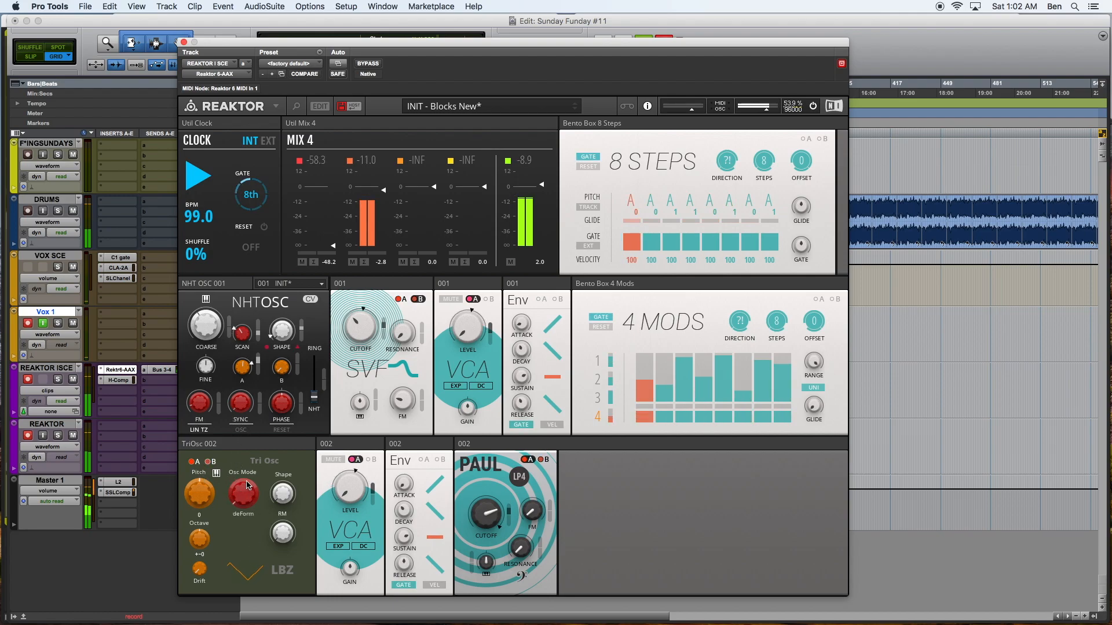
{"action": "left_click_drag", "start_coordinate": [248, 485], "coordinate": [243, 443]}
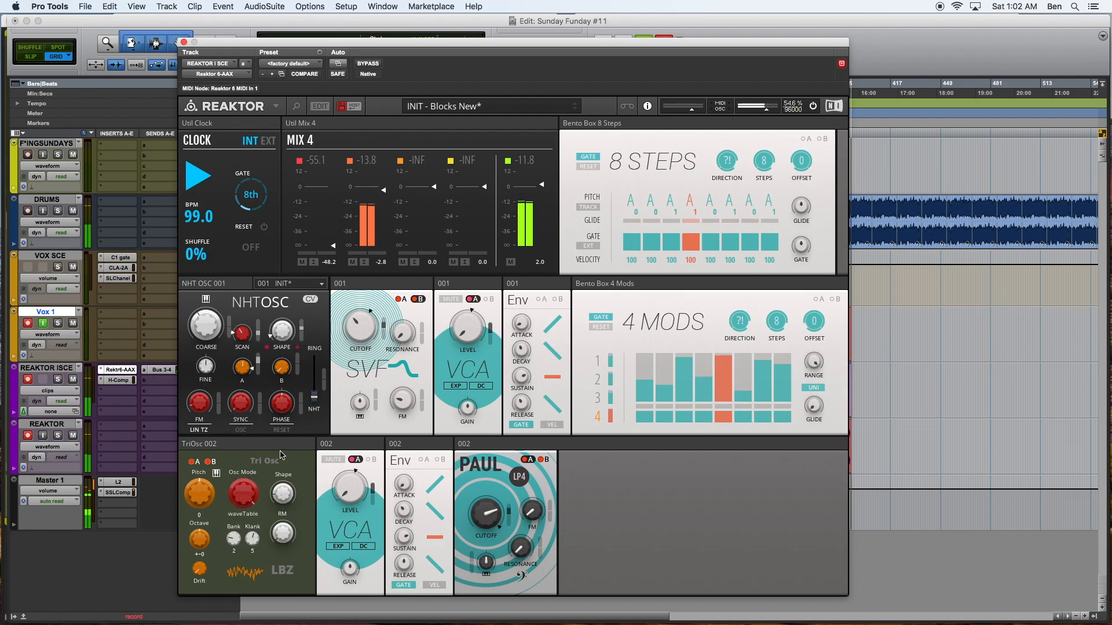
{"action": "left_click_drag", "start_coordinate": [243, 494], "coordinate": [243, 624]}
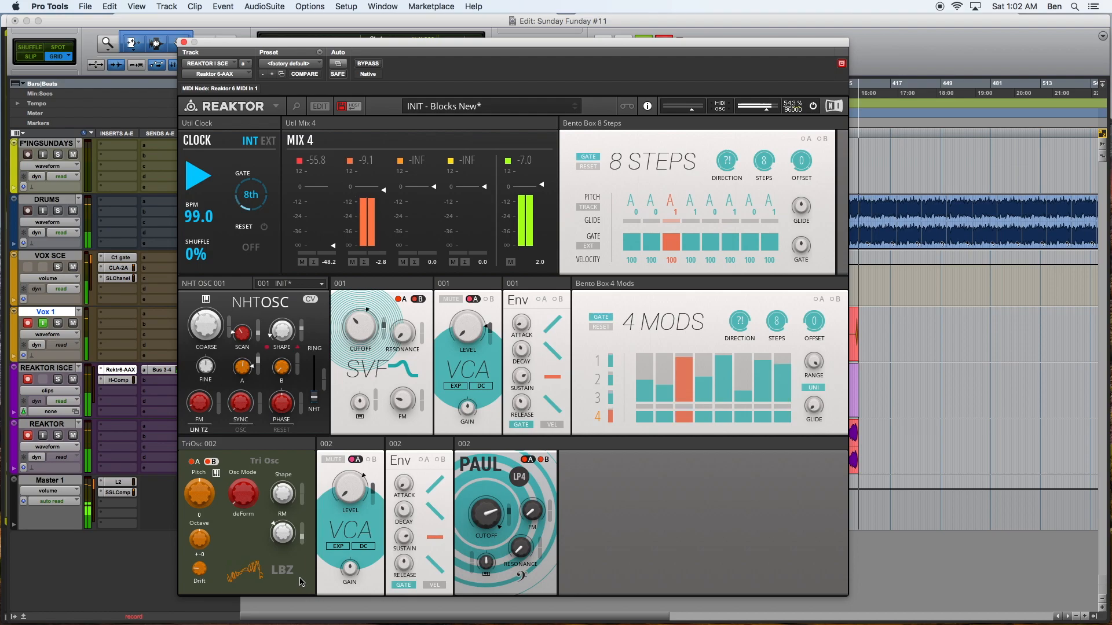
{"action": "left_click", "coordinate": [195, 462]}
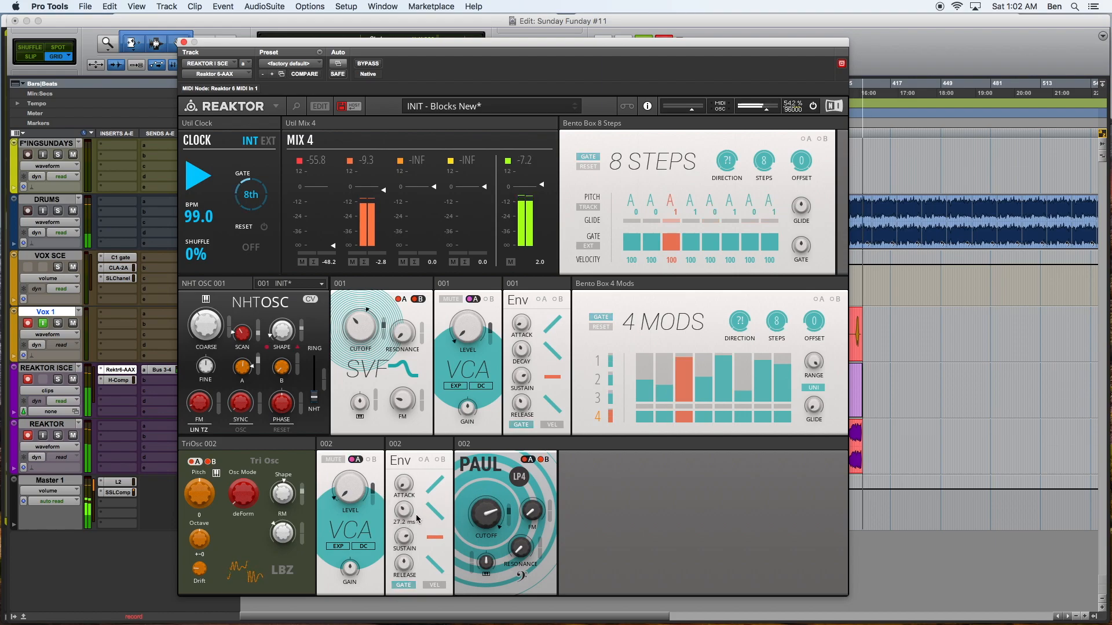
Adjust the PAUL filter's cutoff and its modulation, set its resonance to 37.1 and raise its FM amount
{"action": "left_click_drag", "start_coordinate": [482, 514], "coordinate": [481, 519]}
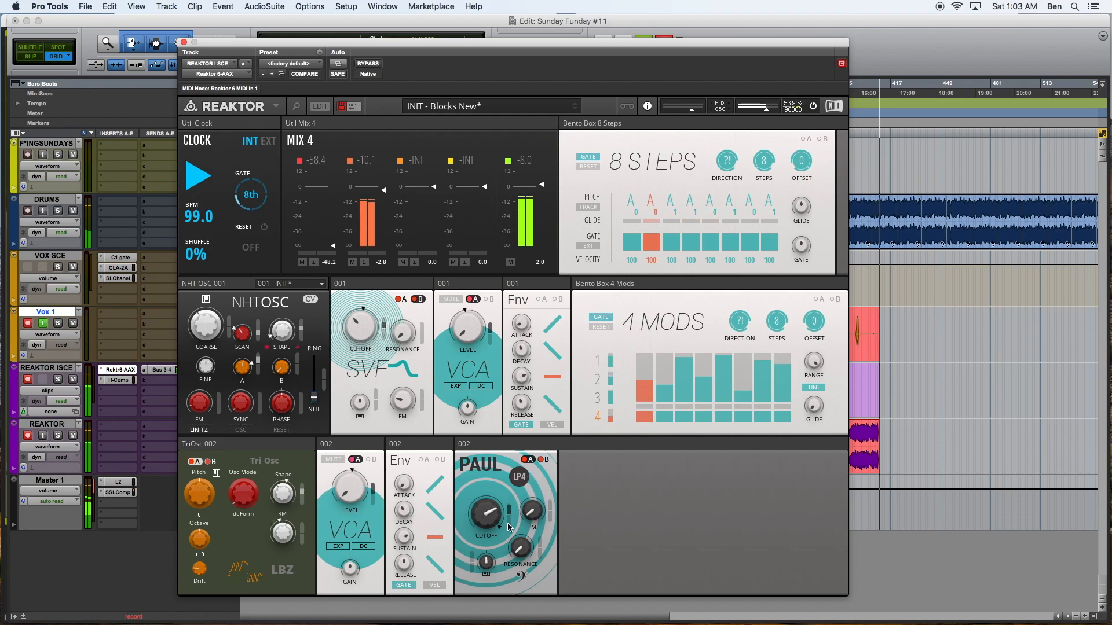
{"action": "left_click", "coordinate": [542, 460]}
{"action": "left_click_drag", "start_coordinate": [488, 518], "coordinate": [522, 473]}
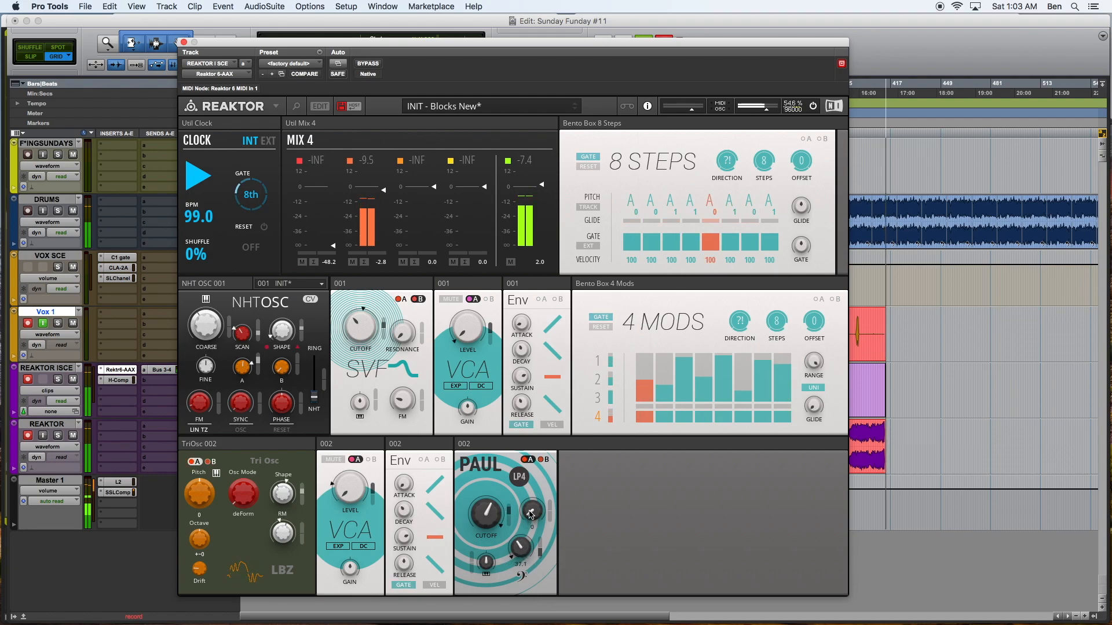
{"action": "left_click_drag", "start_coordinate": [529, 511], "coordinate": [526, 459]}
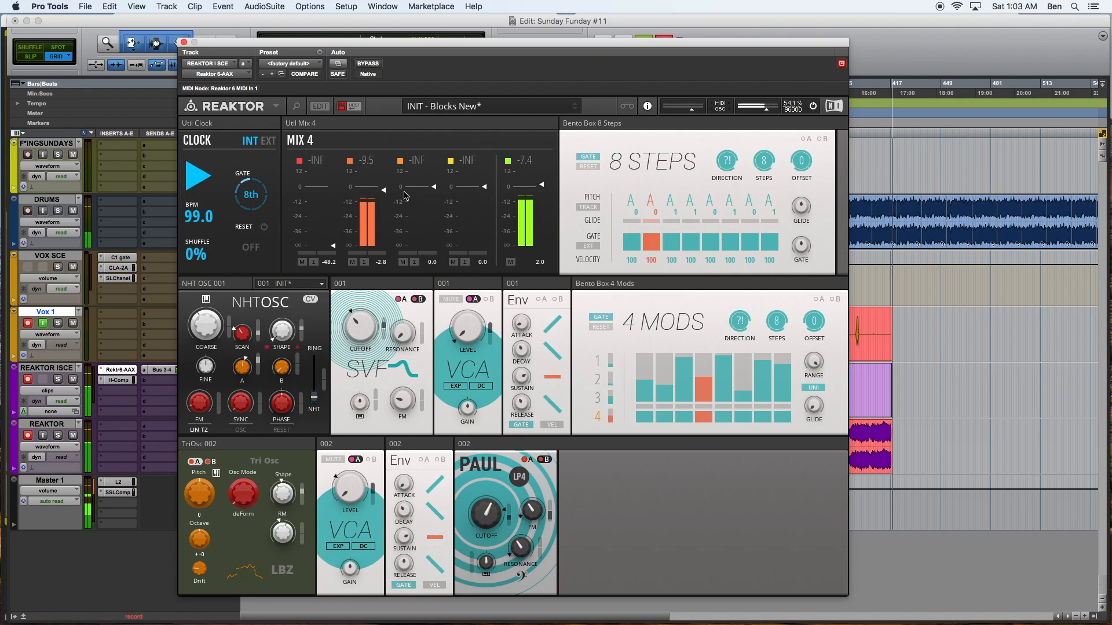
Lower mixer channel 2 to -15.2 dB and show the patch structure and the browser in edit mode
{"action": "left_click_drag", "start_coordinate": [383, 191], "coordinate": [327, 254]}
{"action": "left_click", "coordinate": [319, 107]}
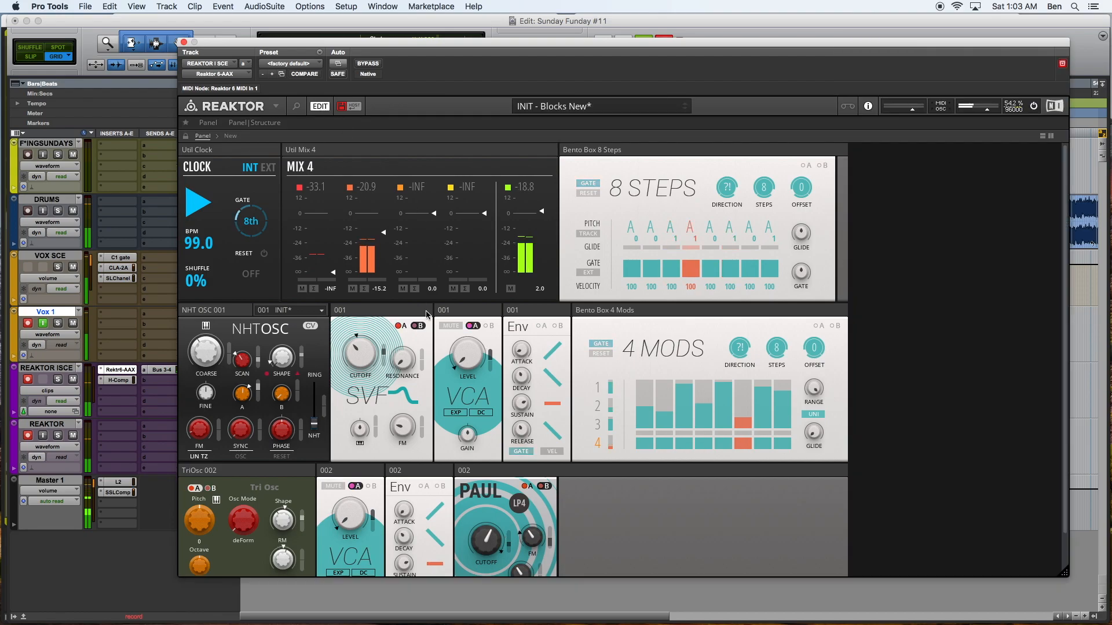
{"action": "left_click", "coordinate": [296, 107]}
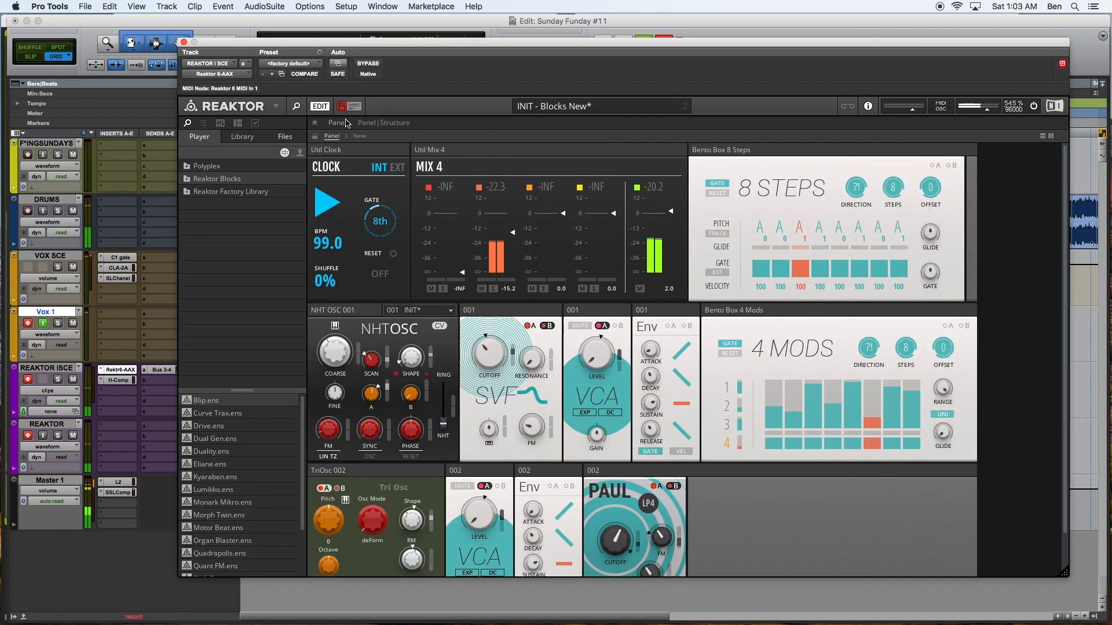
{"action": "left_click", "coordinate": [384, 123]}
{"action": "scroll", "coordinate": [439, 354], "scroll_direction": "left", "scroll_amount": 5}
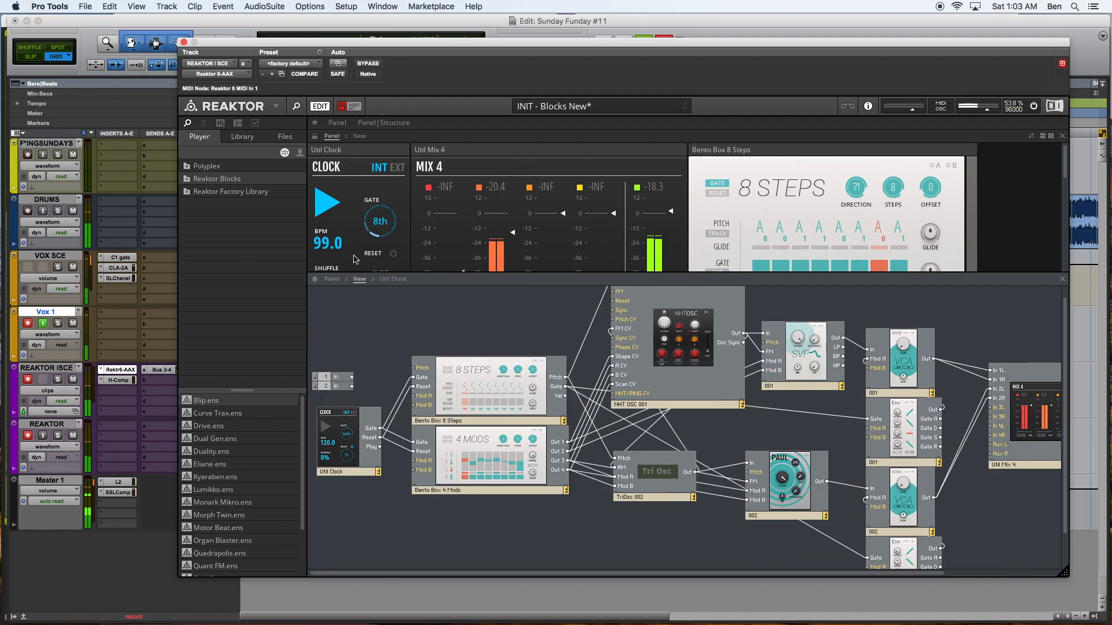
{"action": "left_click", "coordinate": [488, 397]}
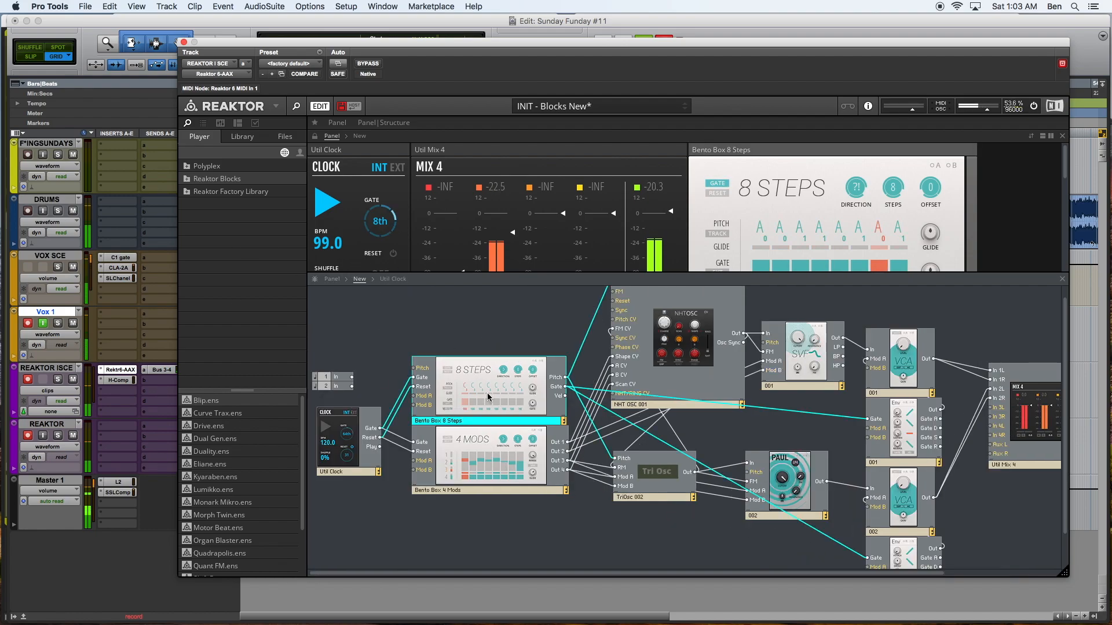
{"action": "left_click", "coordinate": [478, 331]}
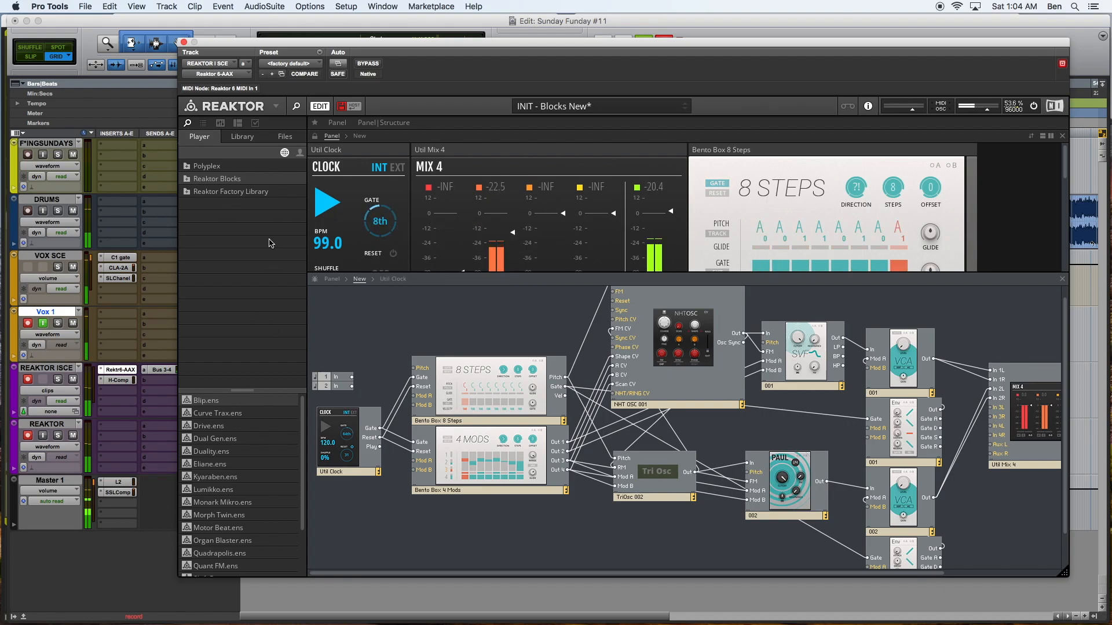
Add the Digilog Clock Divider block below the Clock and connect the Clock's Gate output to its Gate input
{"action": "left_click", "coordinate": [242, 138]}
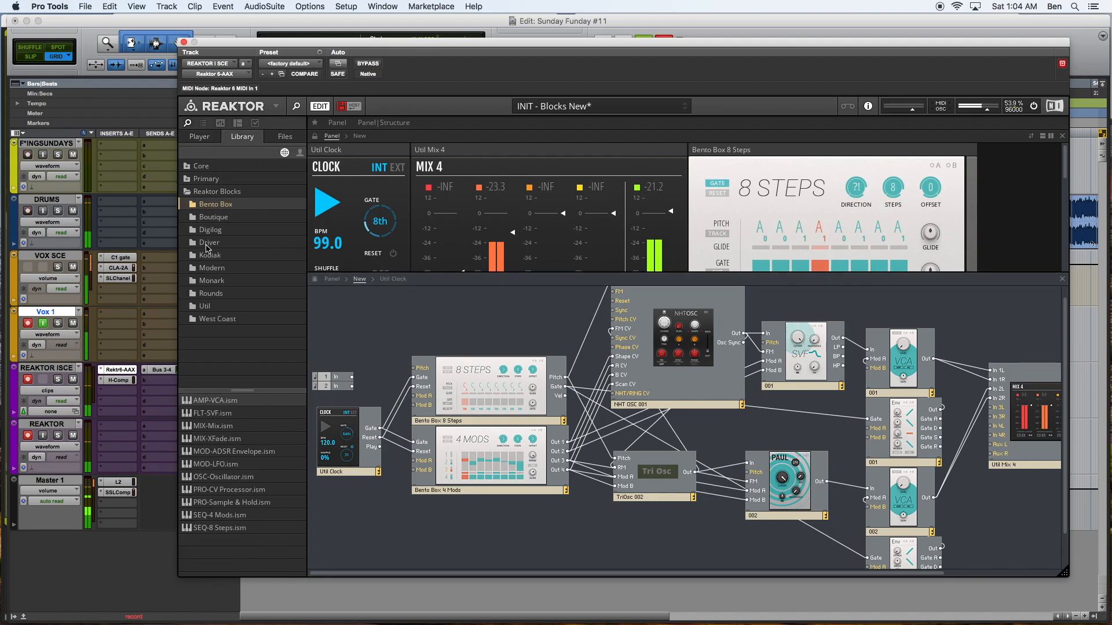
{"action": "left_click", "coordinate": [209, 256]}
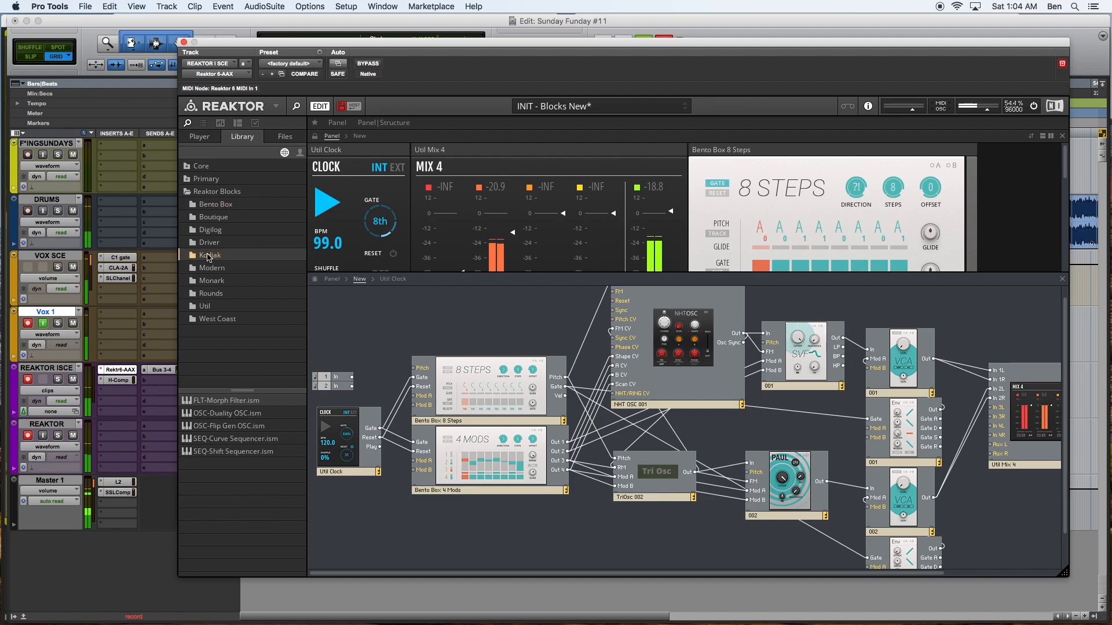
{"action": "left_click", "coordinate": [209, 306]}
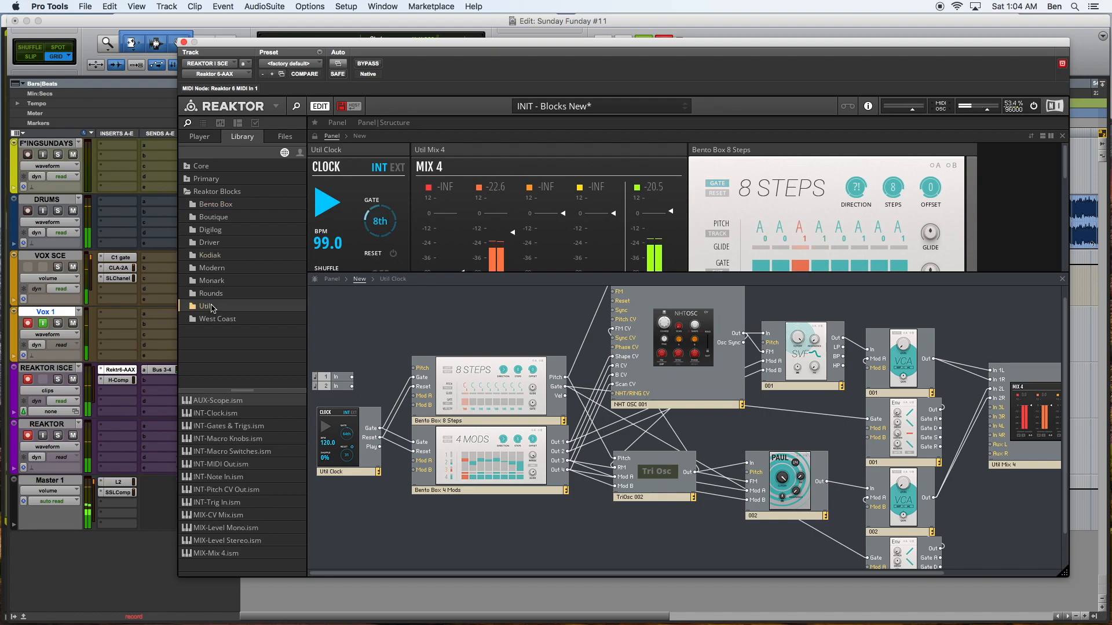
{"action": "left_click", "coordinate": [223, 230]}
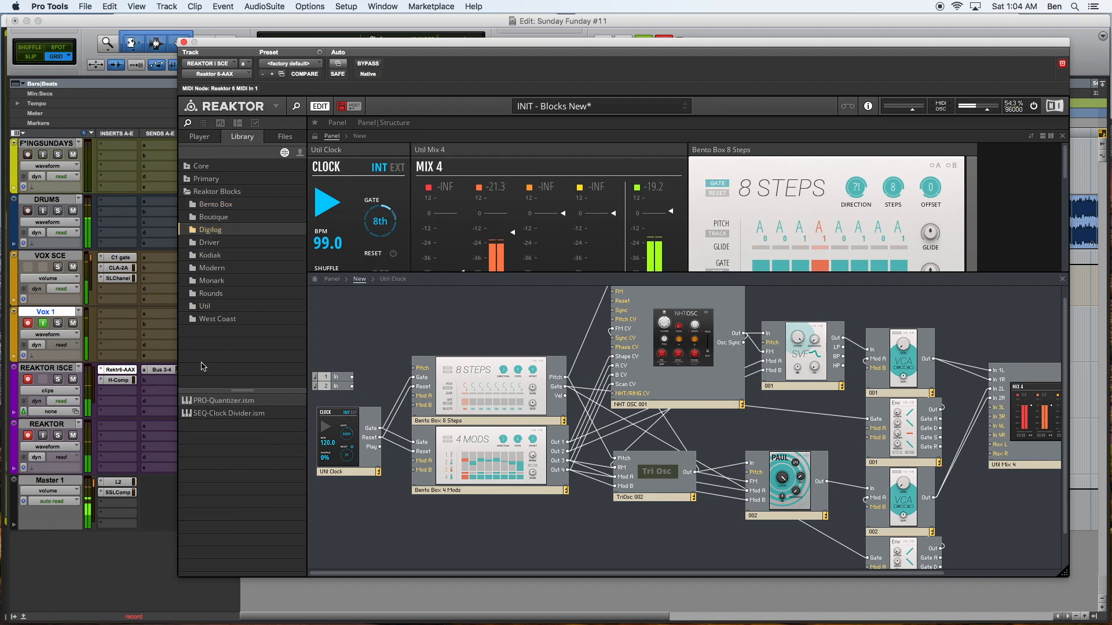
{"action": "left_click", "coordinate": [214, 415]}
{"action": "left_click_drag", "start_coordinate": [215, 418], "coordinate": [324, 496]}
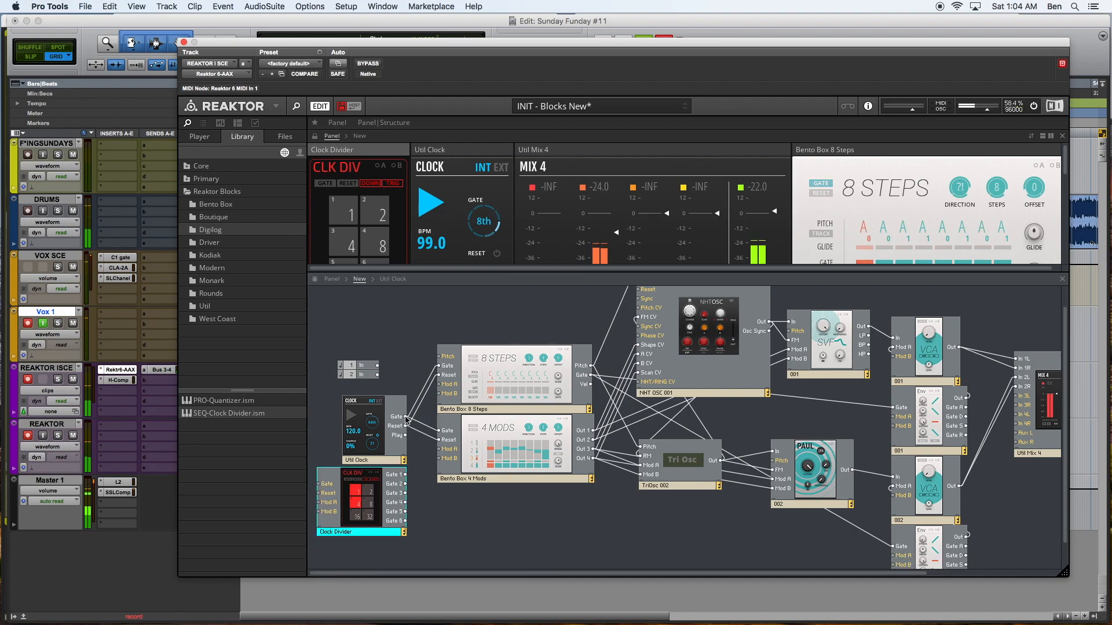
{"action": "left_click_drag", "start_coordinate": [323, 490], "coordinate": [320, 484]}
{"action": "left_click", "coordinate": [413, 494]}
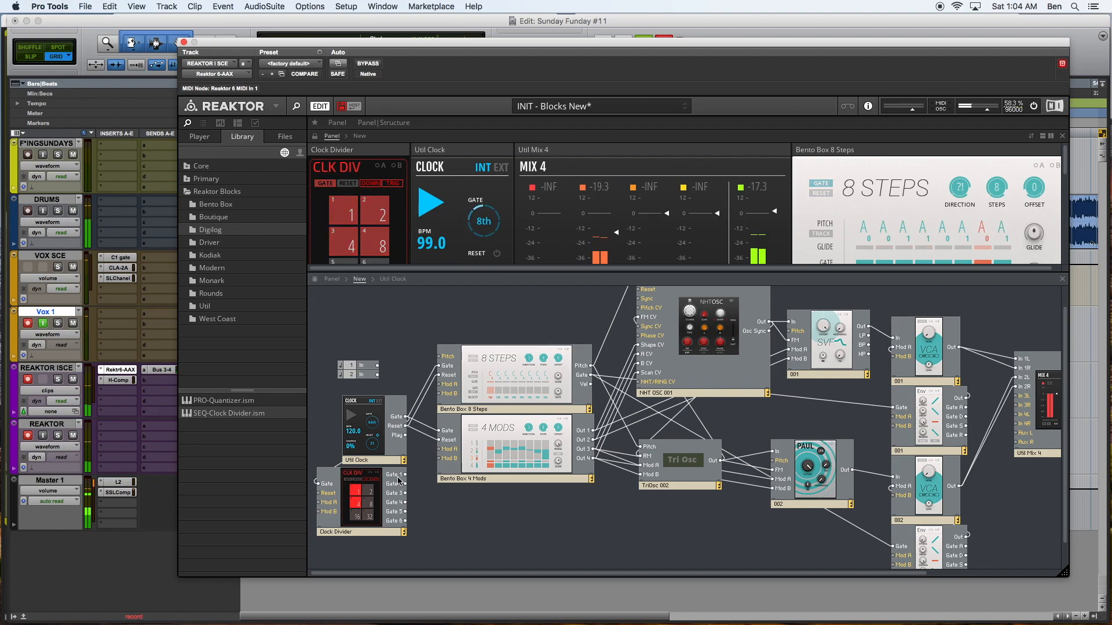
With the clock stopped, connect Clock Divider Gate 1 to envelope 001 and Gate 2 to envelope 002, and restart the clock
{"action": "left_click", "coordinate": [427, 200]}
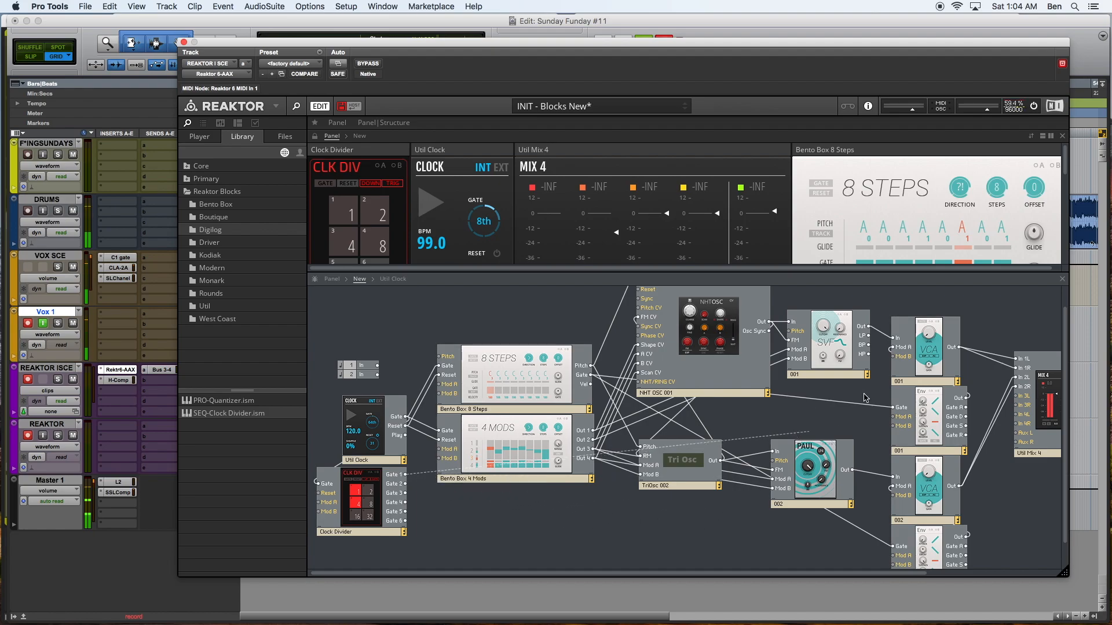
{"action": "left_click_drag", "start_coordinate": [897, 413], "coordinate": [895, 410]}
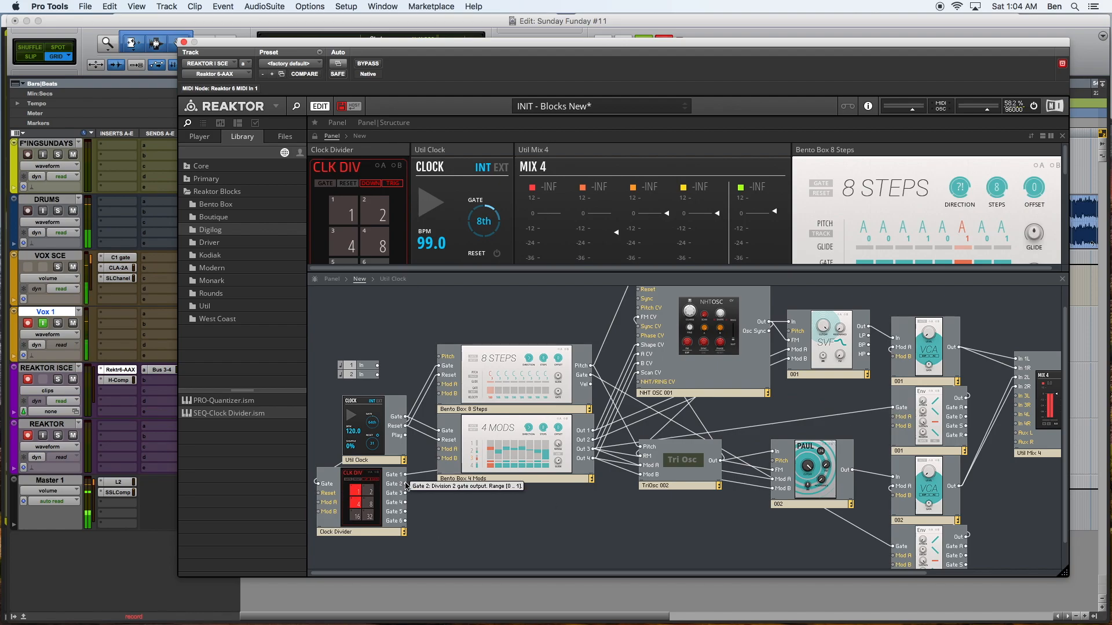
{"action": "left_click_drag", "start_coordinate": [406, 485], "coordinate": [893, 547]}
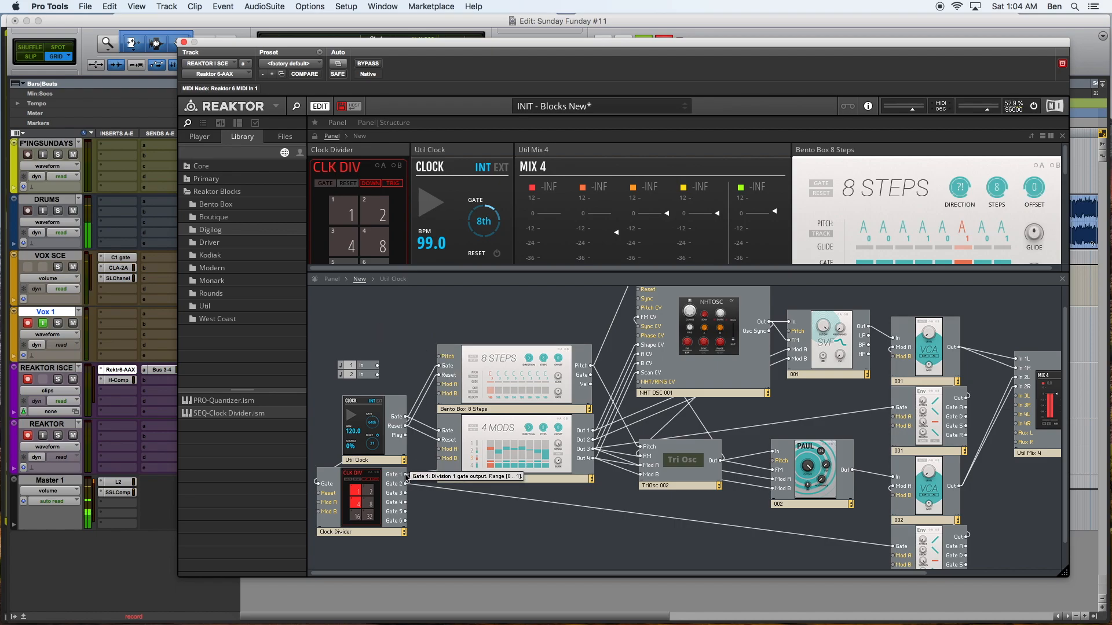
{"action": "left_click_drag", "start_coordinate": [407, 476], "coordinate": [424, 401]}
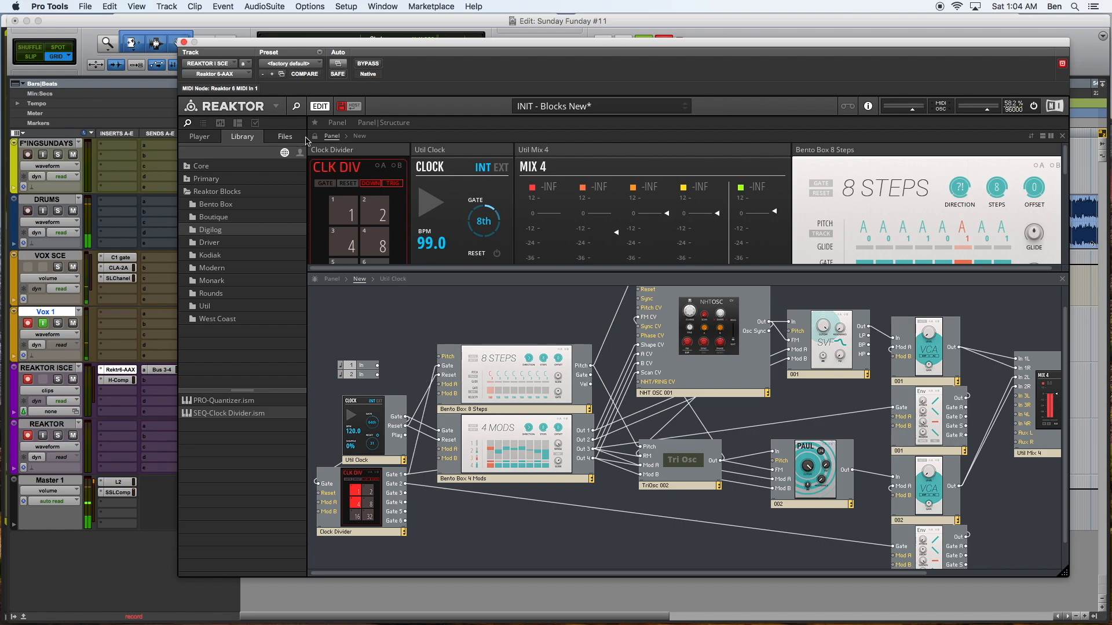
{"action": "left_click", "coordinate": [336, 122]}
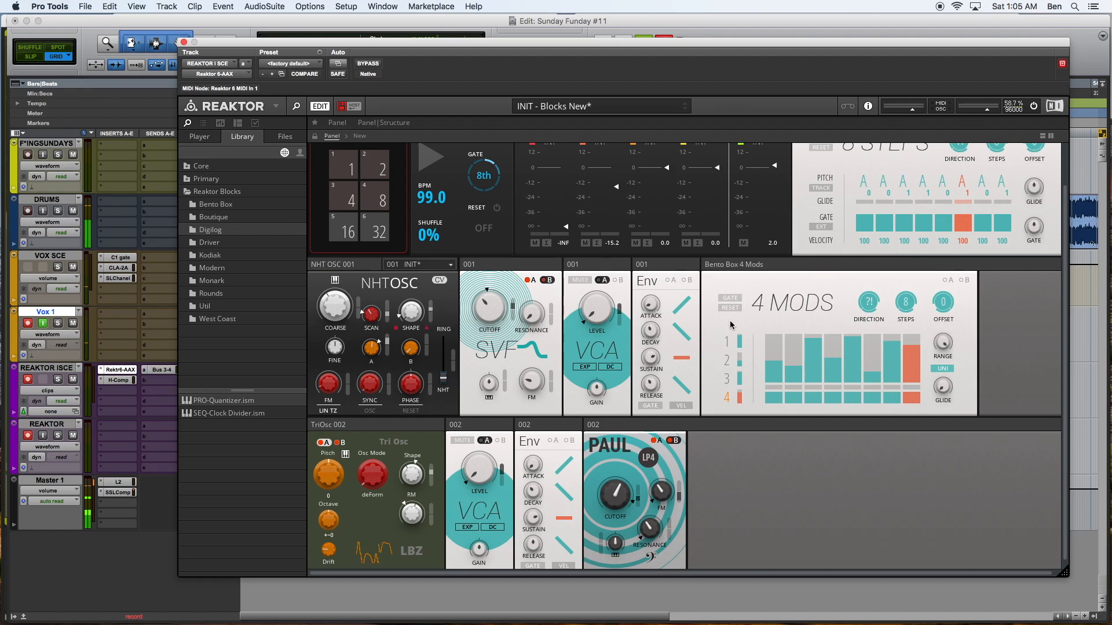
{"action": "left_click", "coordinate": [431, 157]}
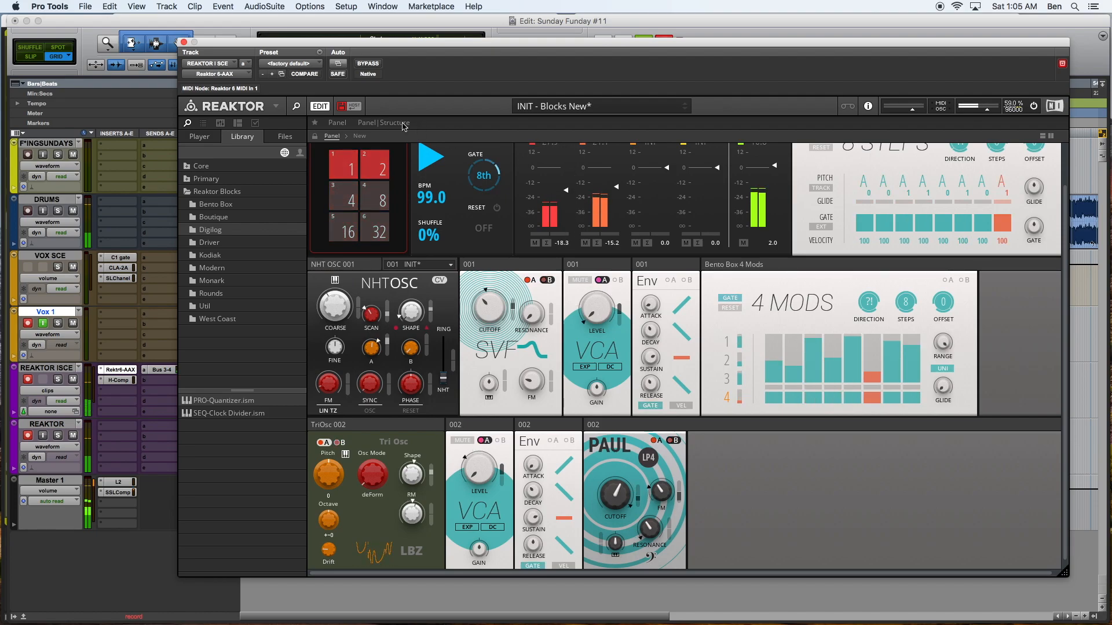
Connect Clock Divider Gate 1 to envelope 002's Gate input in the structure and rewire envelope 001's Gate input
{"action": "left_click", "coordinate": [384, 124]}
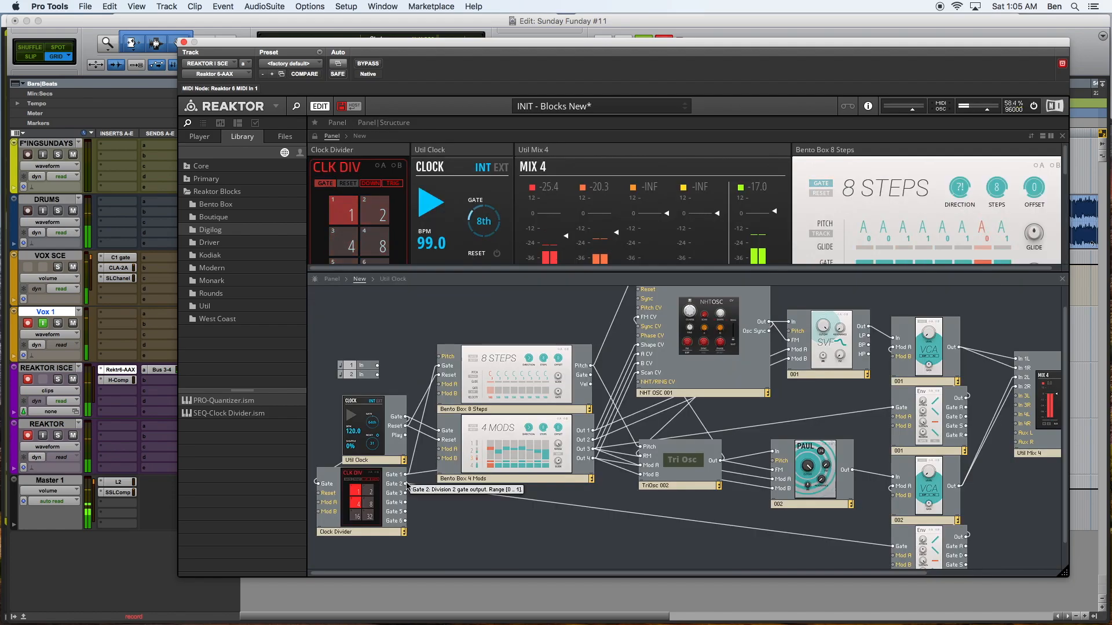
{"action": "left_click_drag", "start_coordinate": [407, 478], "coordinate": [899, 553]}
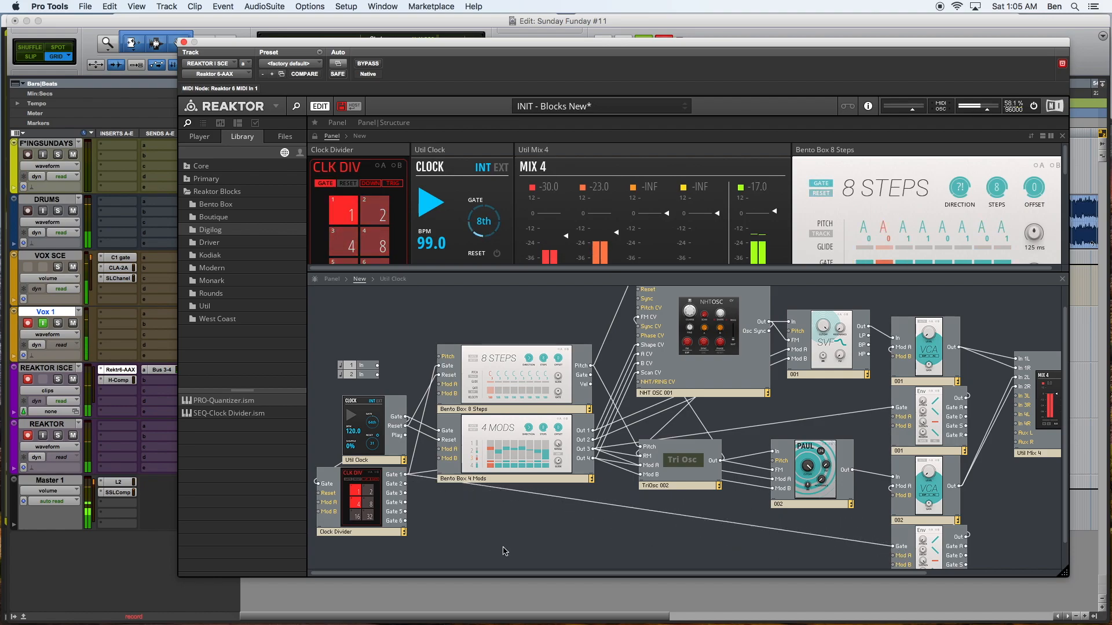
{"action": "left_click_drag", "start_coordinate": [935, 410], "coordinate": [900, 411]}
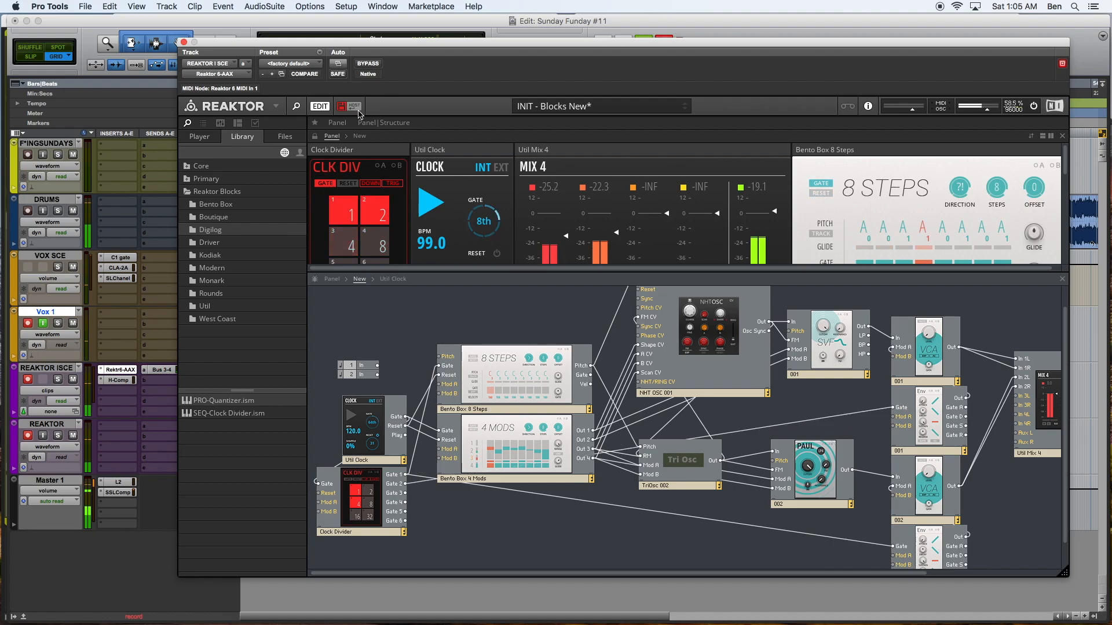
Return to the panel view and set mixer channel 1 to -5.8 dB and channel 2 to -46.2 dB
{"action": "left_click", "coordinate": [369, 126]}
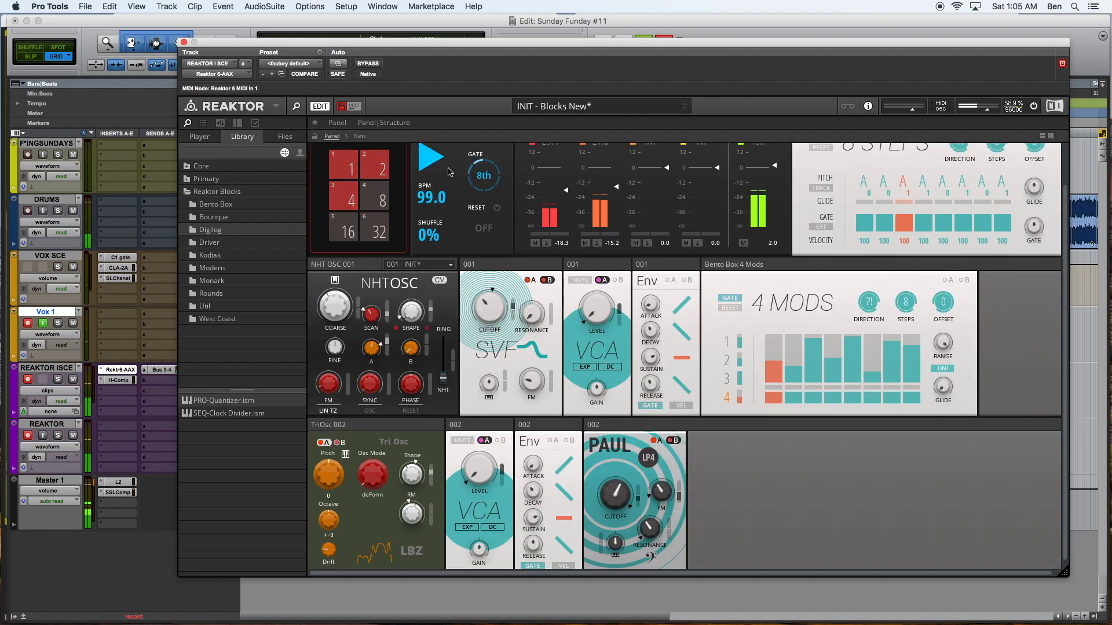
{"action": "scroll", "coordinate": [569, 262], "scroll_direction": "up", "scroll_amount": 3}
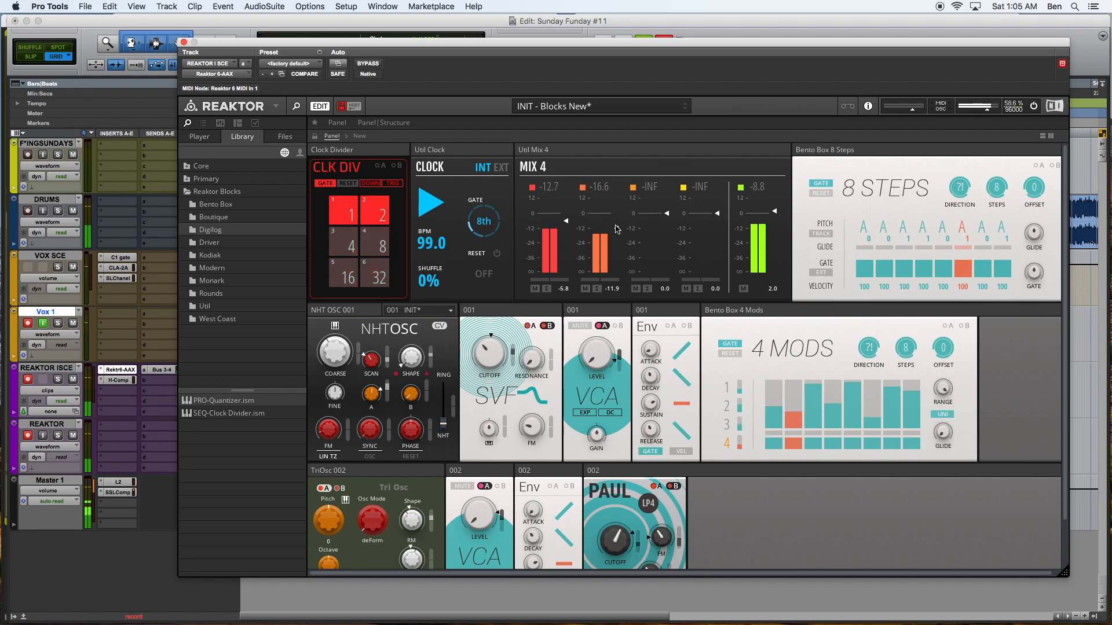
{"action": "scroll", "coordinate": [616, 244], "scroll_direction": "down", "scroll_amount": 3}
{"action": "scroll", "coordinate": [579, 307], "scroll_direction": "up", "scroll_amount": 3}
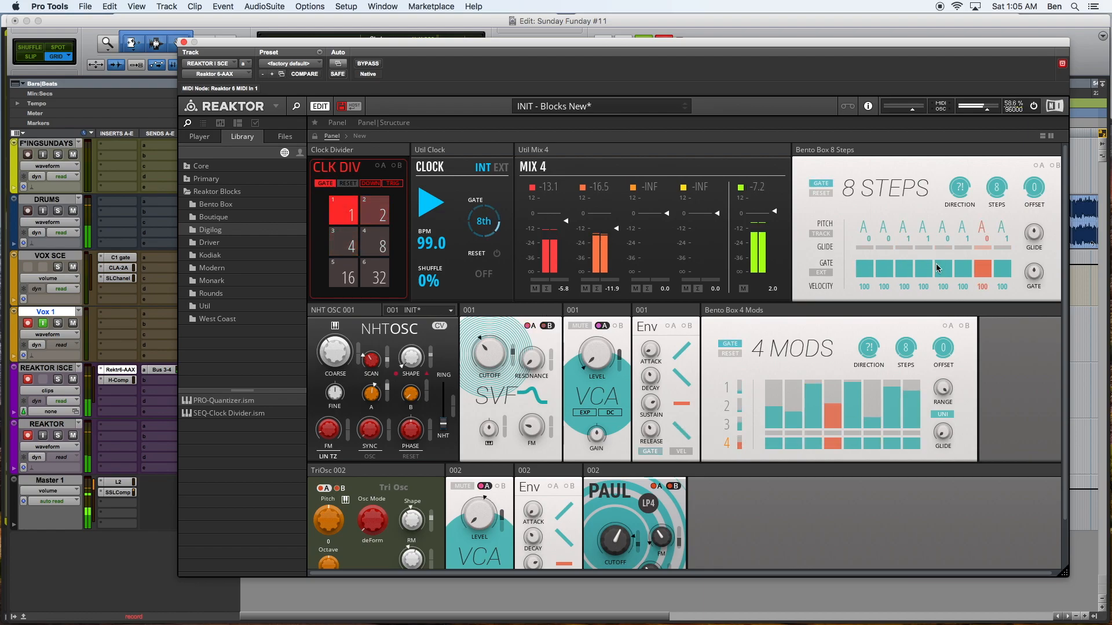
{"action": "left_click_drag", "start_coordinate": [617, 229], "coordinate": [596, 373]}
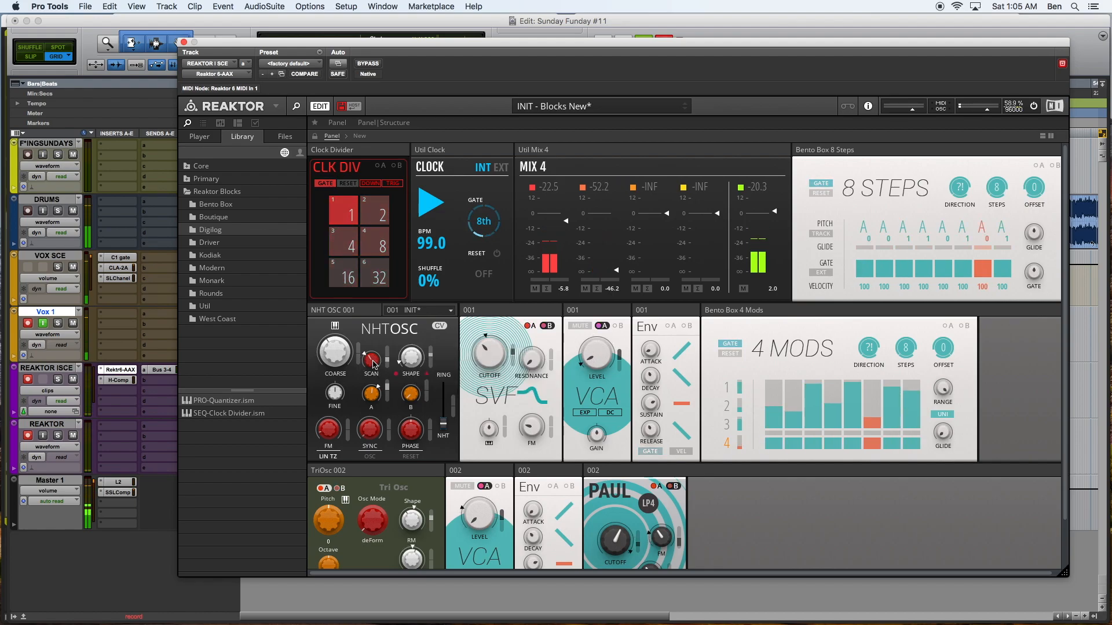
Adjust the NHT oscillator's Scan and Shape controls and switch its FM mode to EXP
{"action": "left_click_drag", "start_coordinate": [374, 450], "coordinate": [372, 345]}
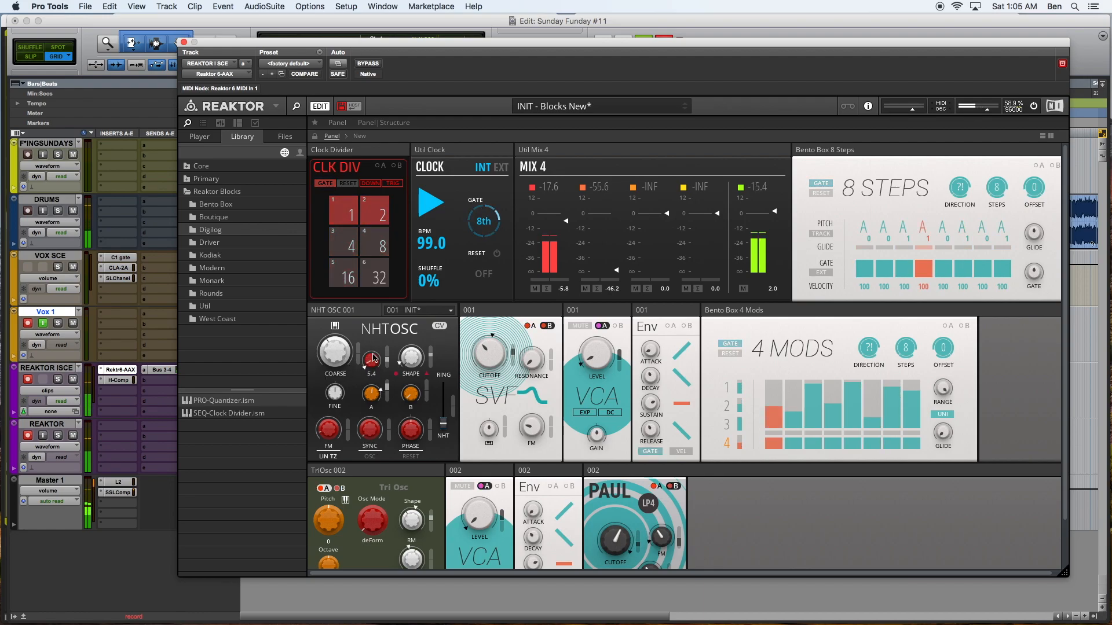
{"action": "left_click_drag", "start_coordinate": [420, 355], "coordinate": [411, 348]}
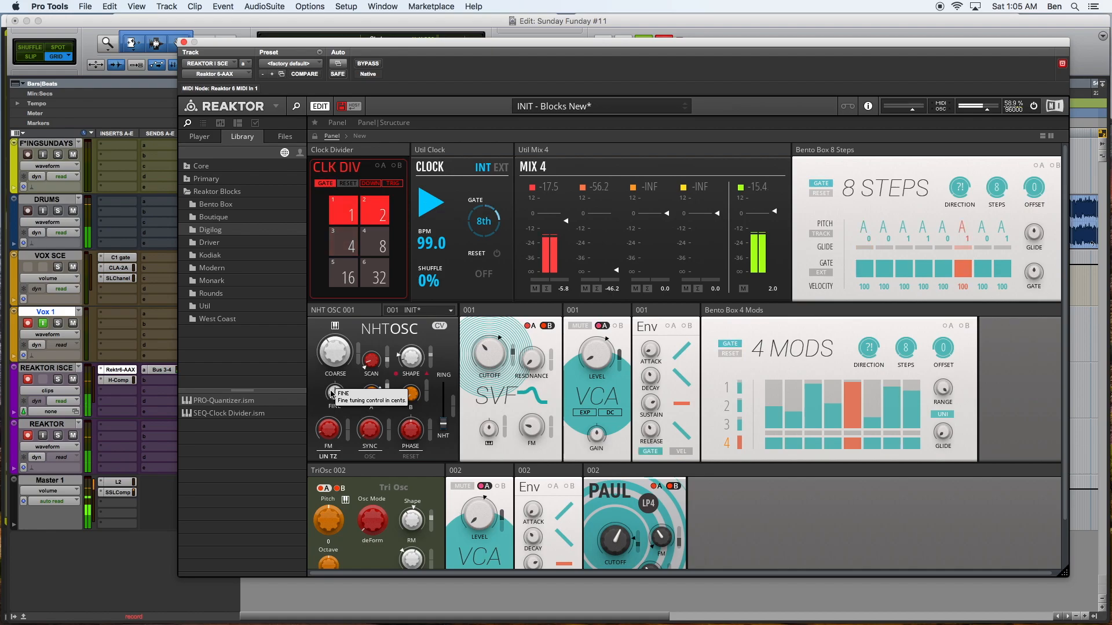
{"action": "left_click", "coordinate": [329, 456]}
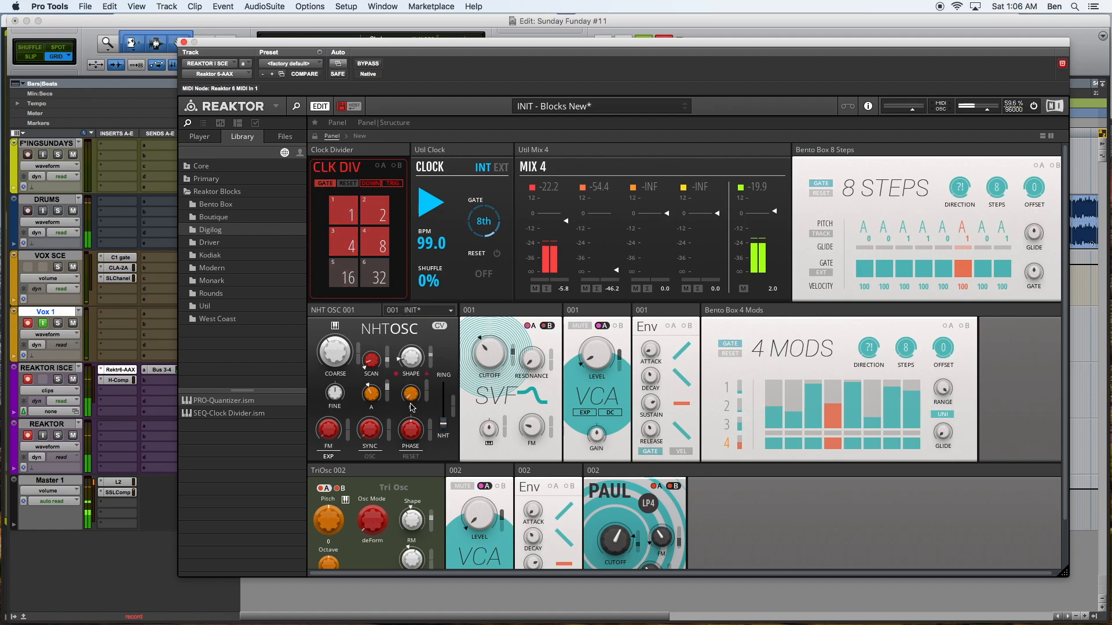
{"action": "mouse_move", "coordinate": [412, 362]}
{"action": "left_mouse_down"}
{"action": "mouse_move", "coordinate": [393, 199]}
{"action": "mouse_move", "coordinate": [392, 217]}
{"action": "left_mouse_up"}
{"action": "mouse_move", "coordinate": [372, 369]}
{"action": "left_mouse_down"}
{"action": "mouse_move", "coordinate": [351, 298]}
{"action": "mouse_move", "coordinate": [354, 224]}
{"action": "left_mouse_up"}
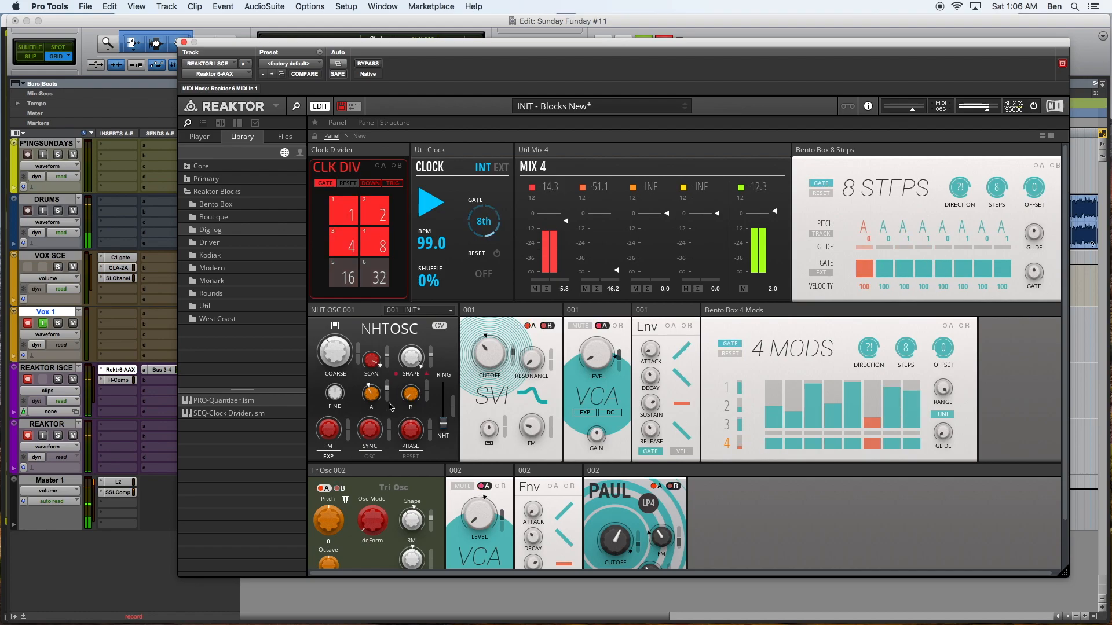
Fine-tune the NHT oscillator's A control
{"action": "left_click_drag", "start_coordinate": [368, 405], "coordinate": [367, 405]}
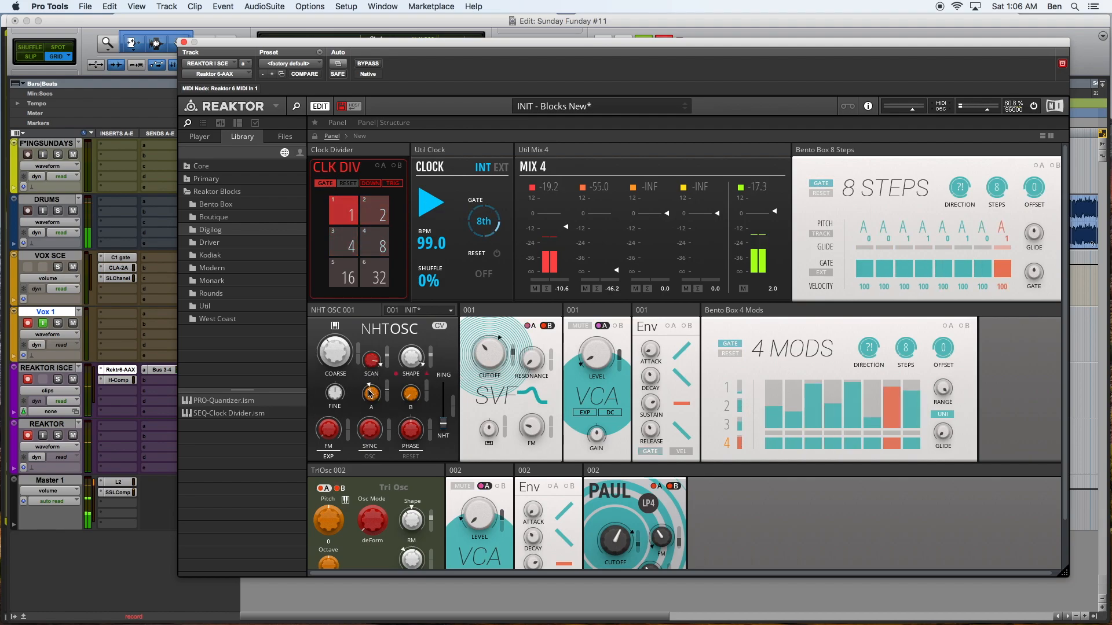
{"action": "left_click_drag", "start_coordinate": [368, 390], "coordinate": [372, 370]}
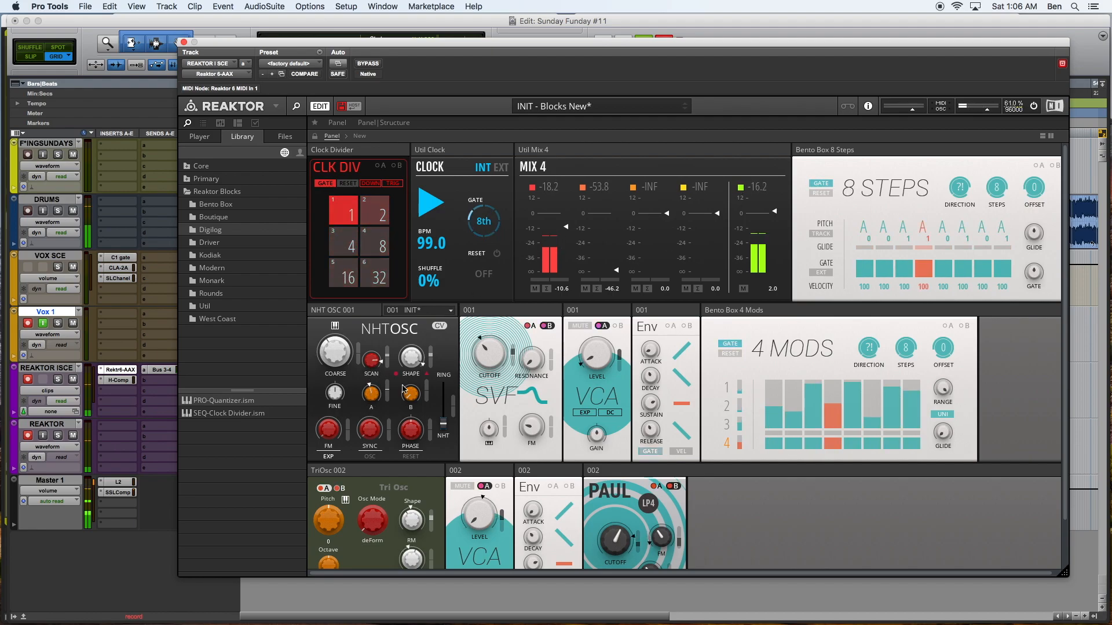
Balance the mixer by setting channel 1 to -3.5 dB, channel 2 to 0.0 dB and the master level to -0.5 dB
{"action": "left_click_drag", "start_coordinate": [615, 271], "coordinate": [621, 184]}
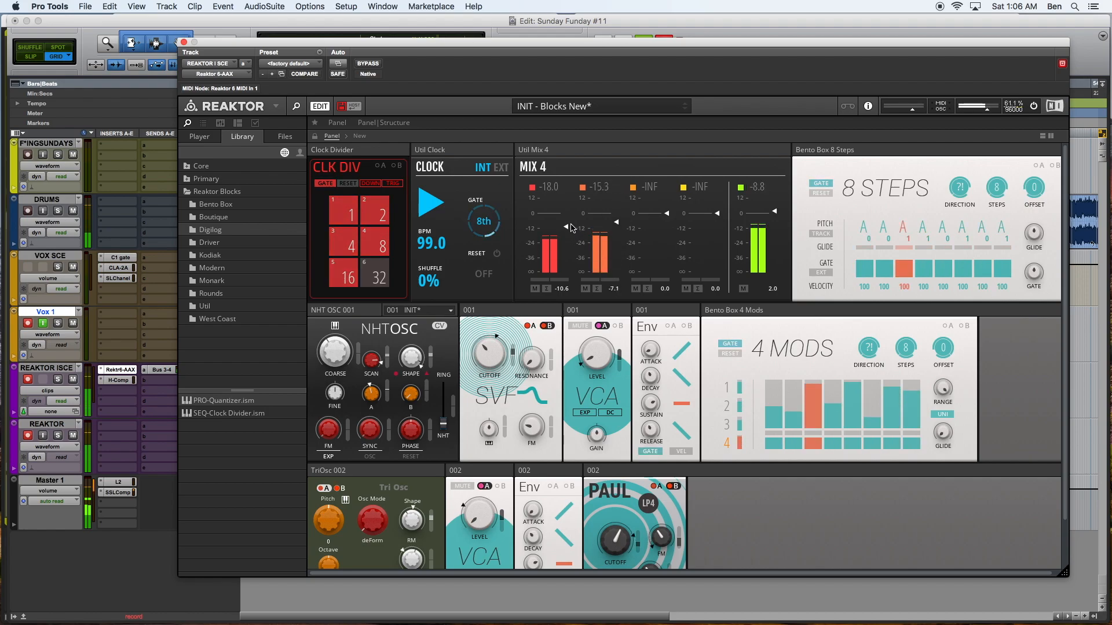
{"action": "left_click_drag", "start_coordinate": [568, 209], "coordinate": [568, 210]}
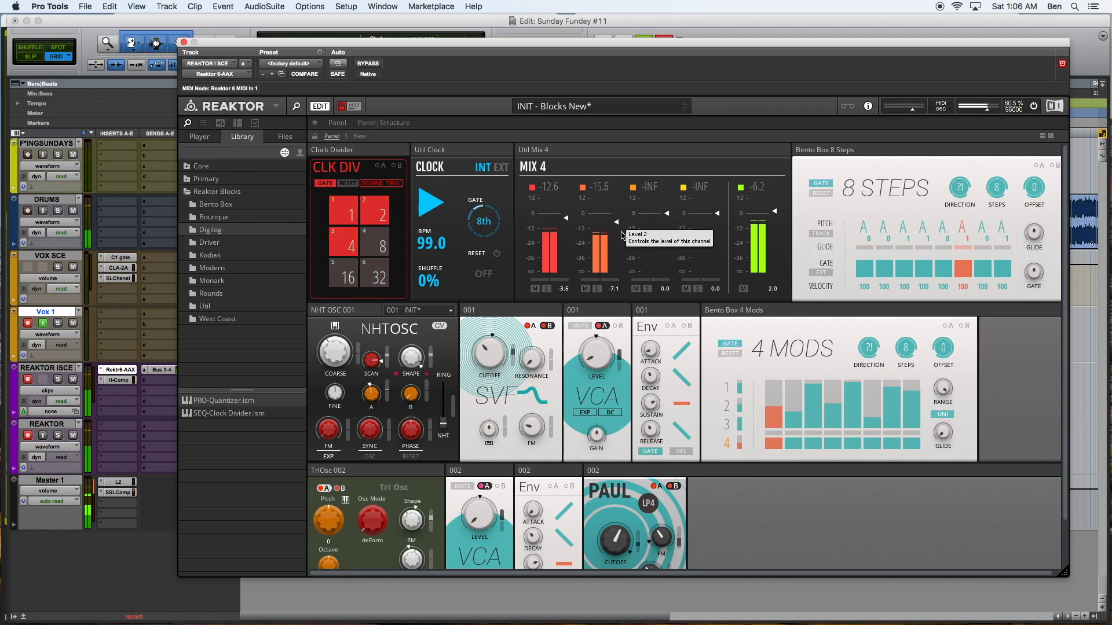
{"action": "left_click_drag", "start_coordinate": [618, 223], "coordinate": [615, 203]}
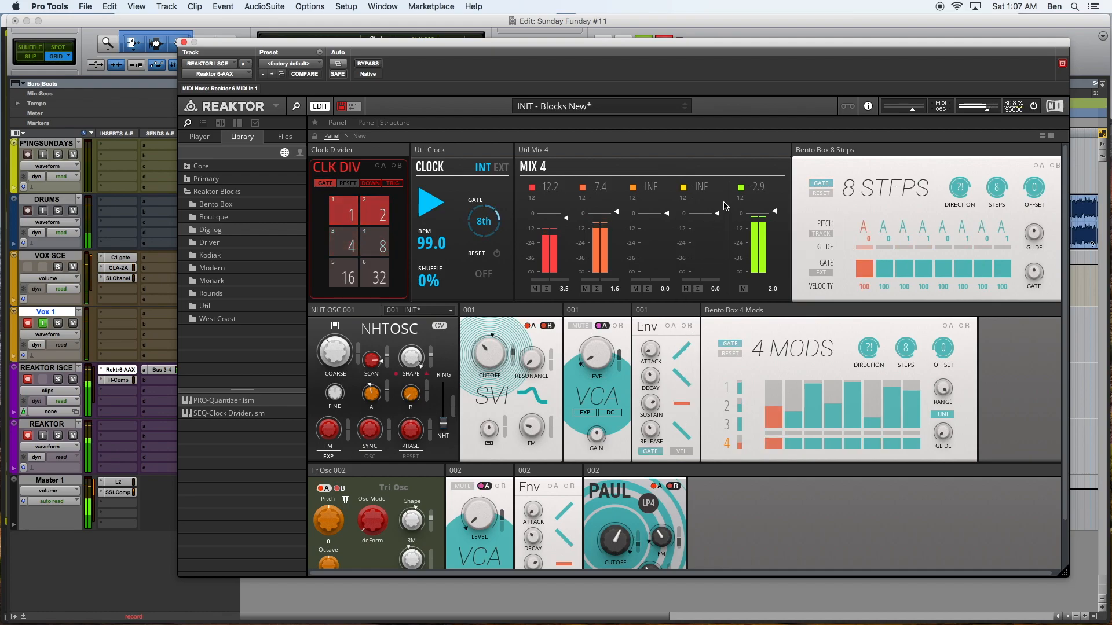
{"action": "mouse_move", "coordinate": [775, 213]}
{"action": "left_mouse_down"}
{"action": "mouse_move", "coordinate": [773, 270]}
{"action": "mouse_move", "coordinate": [771, 220]}
{"action": "left_mouse_up"}
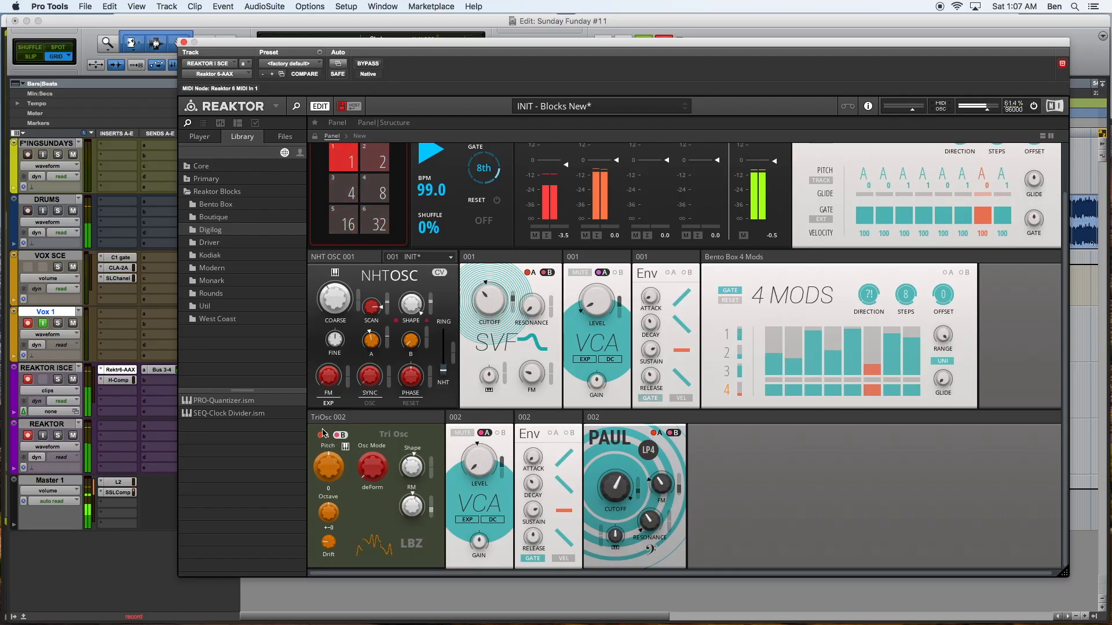
Leave edit mode and hide the browser sidebar so that only the Blocks panel is shown
{"action": "left_click", "coordinate": [339, 435]}
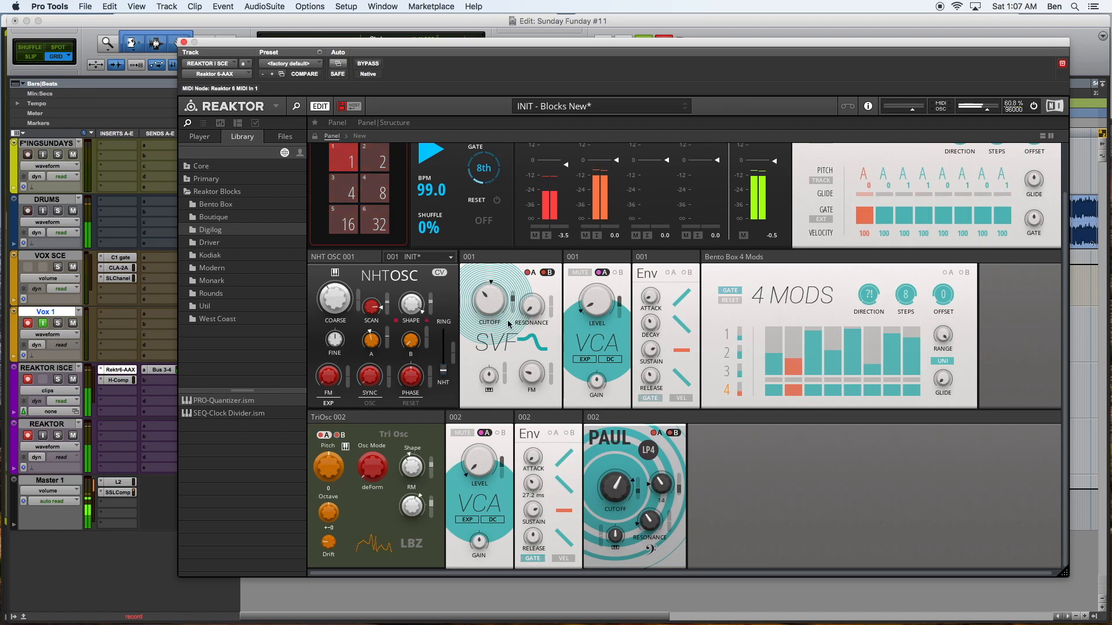
{"action": "scroll", "coordinate": [678, 311], "scroll_direction": "up", "scroll_amount": 2}
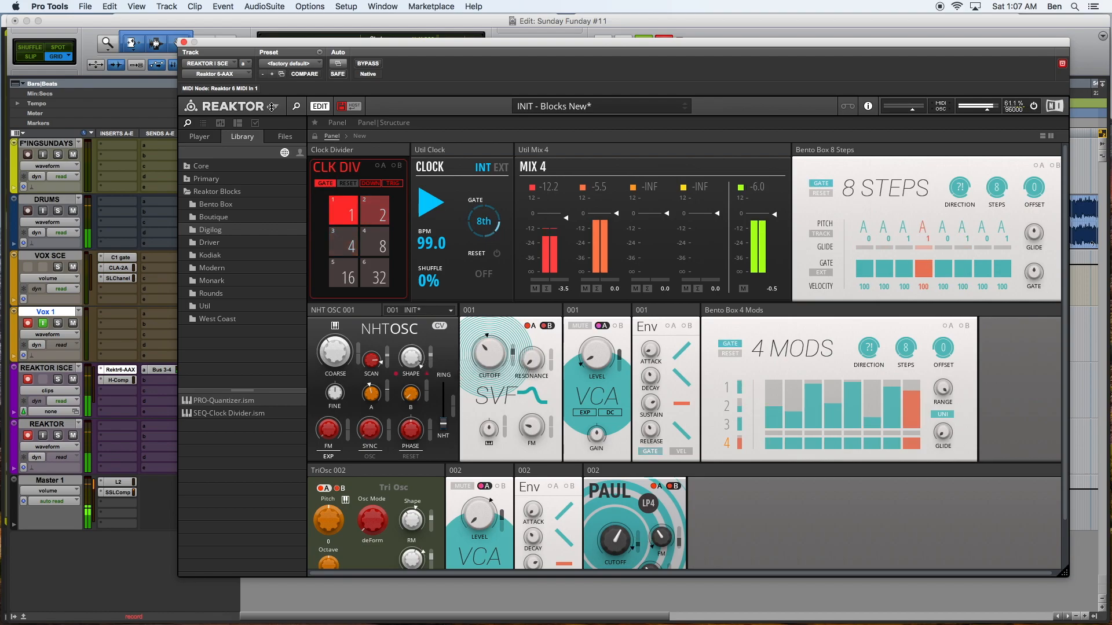
{"action": "left_click", "coordinate": [312, 106]}
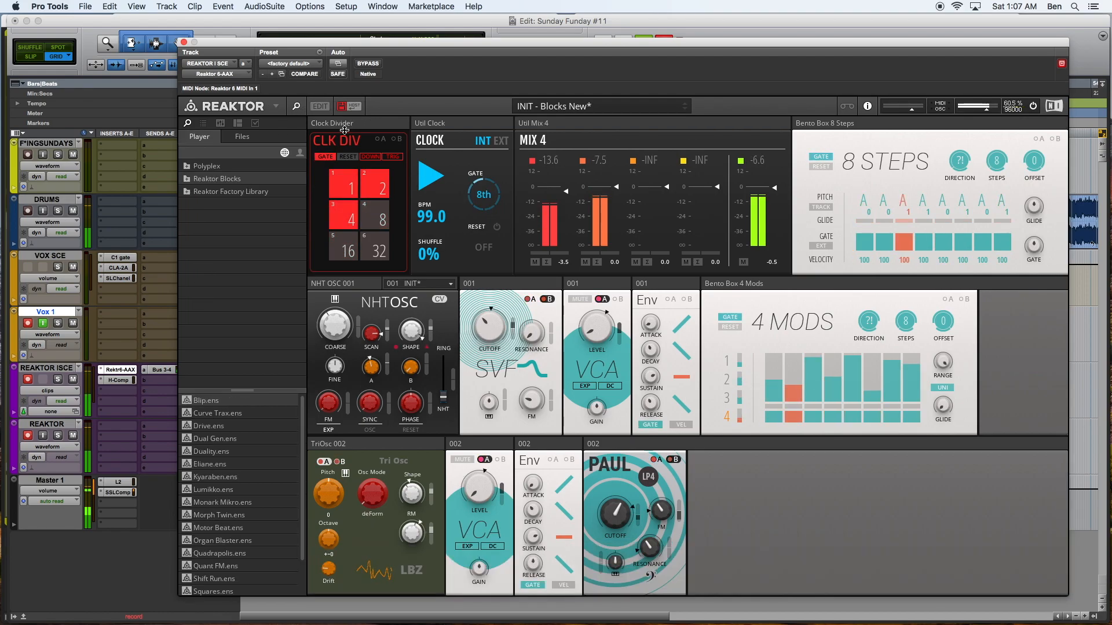
{"action": "left_click", "coordinate": [297, 110]}
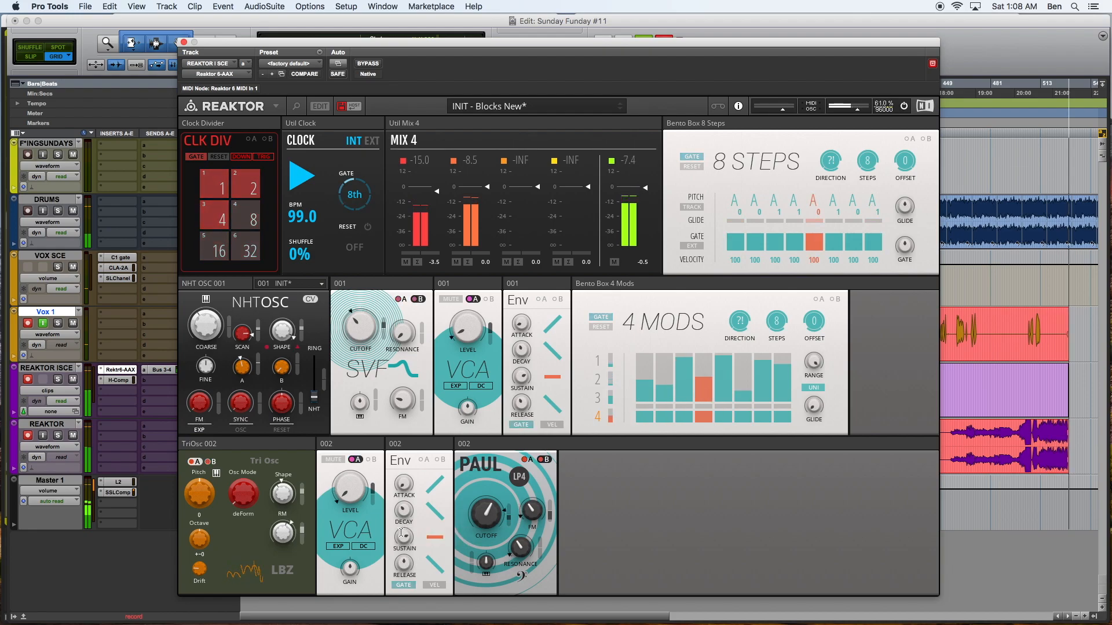
Shape envelope 002 by adjusting its sustain and decay and setting its release to 197 ms
{"action": "left_click_drag", "start_coordinate": [396, 550], "coordinate": [404, 528]}
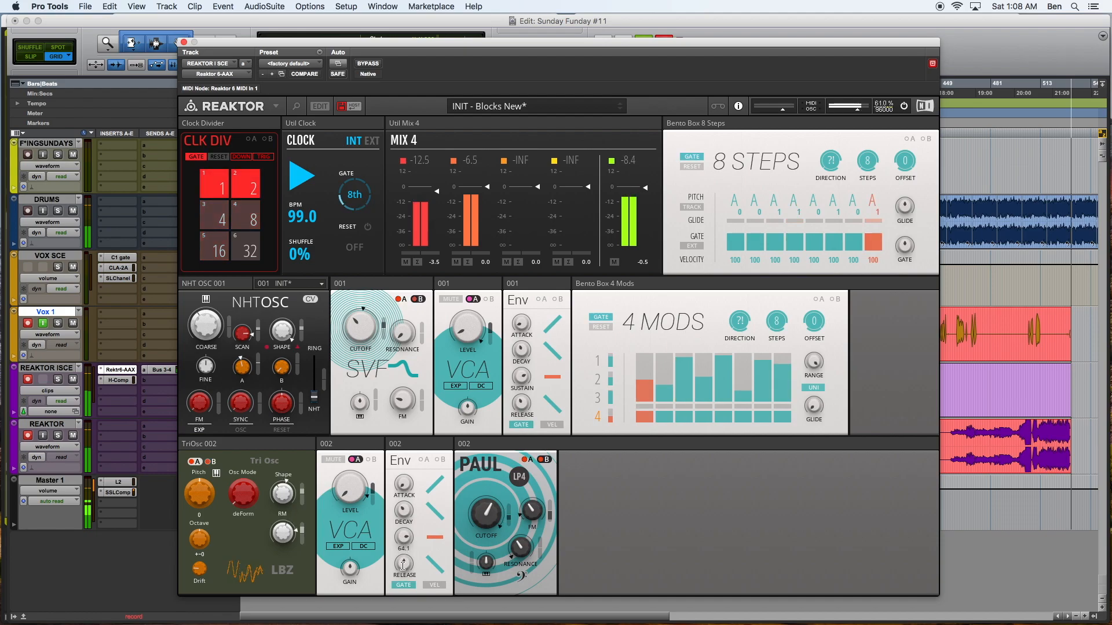
{"action": "mouse_move", "coordinate": [403, 564]}
{"action": "left_mouse_down"}
{"action": "mouse_move", "coordinate": [402, 589]}
{"action": "mouse_move", "coordinate": [399, 556]}
{"action": "left_mouse_up"}
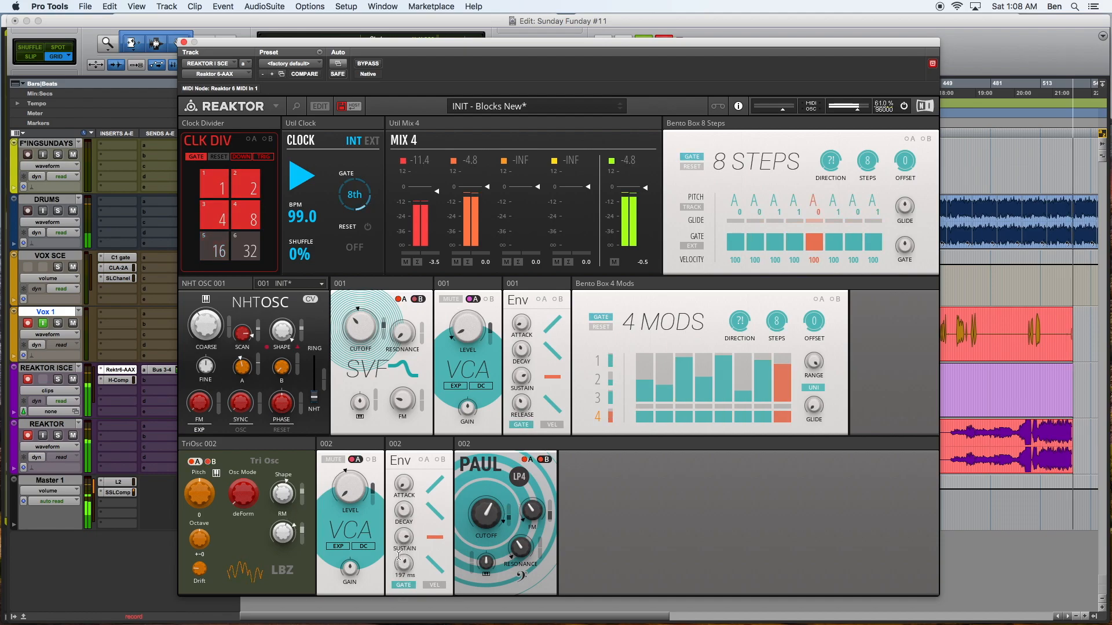
{"action": "left_click_drag", "start_coordinate": [396, 509], "coordinate": [403, 520]}
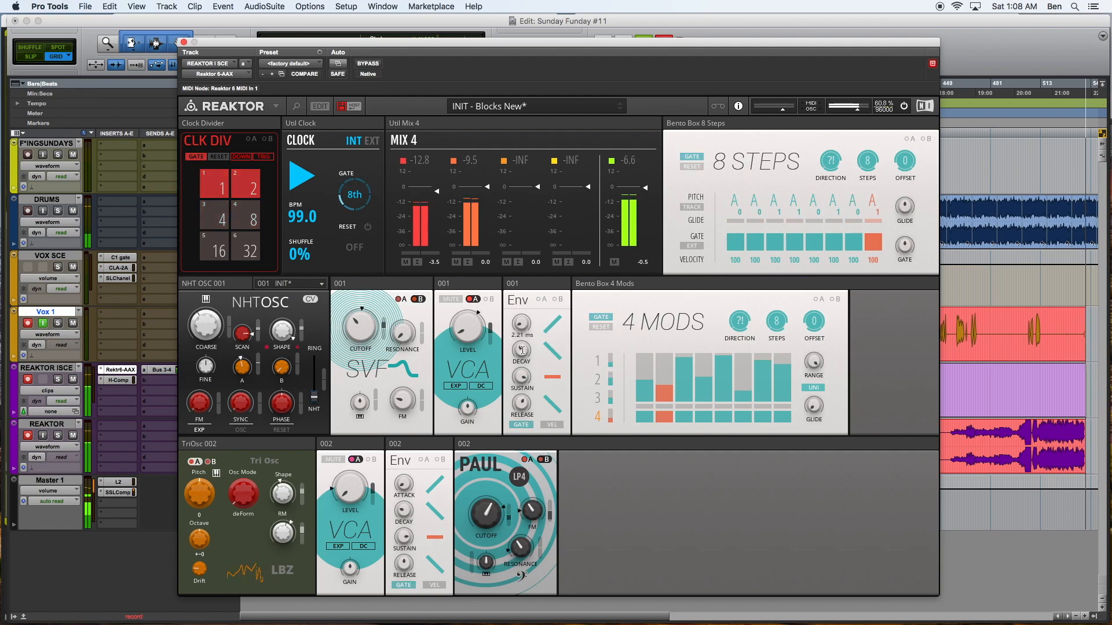
Adjust the Paul filter's Cutoff and select its modulation B slot
{"action": "mouse_move", "coordinate": [533, 359]}
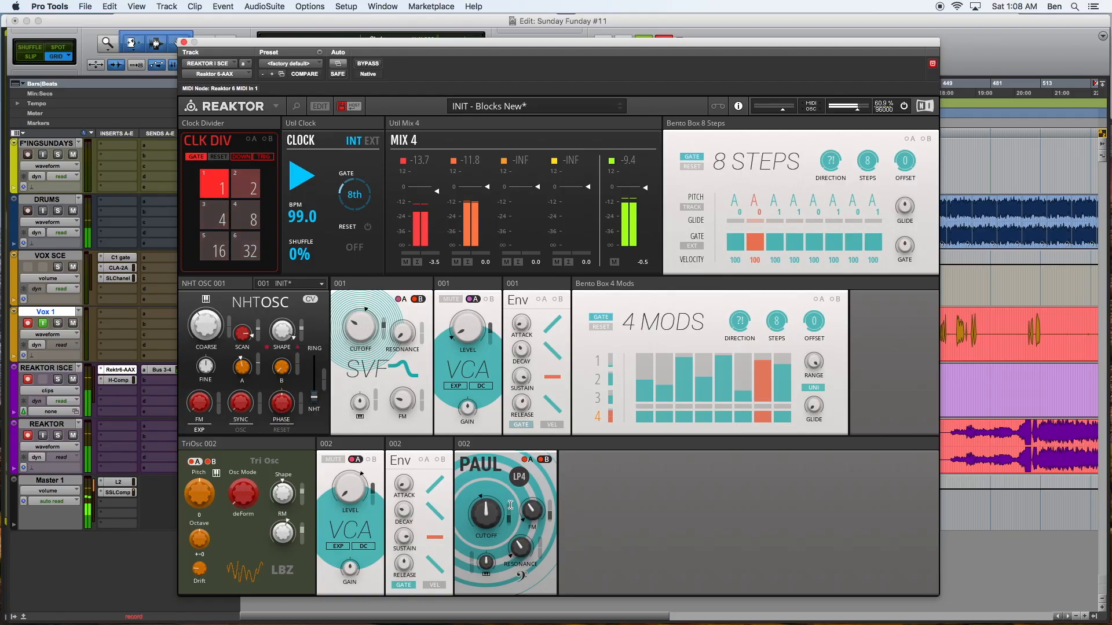
{"action": "left_click_drag", "start_coordinate": [488, 515], "coordinate": [488, 493]}
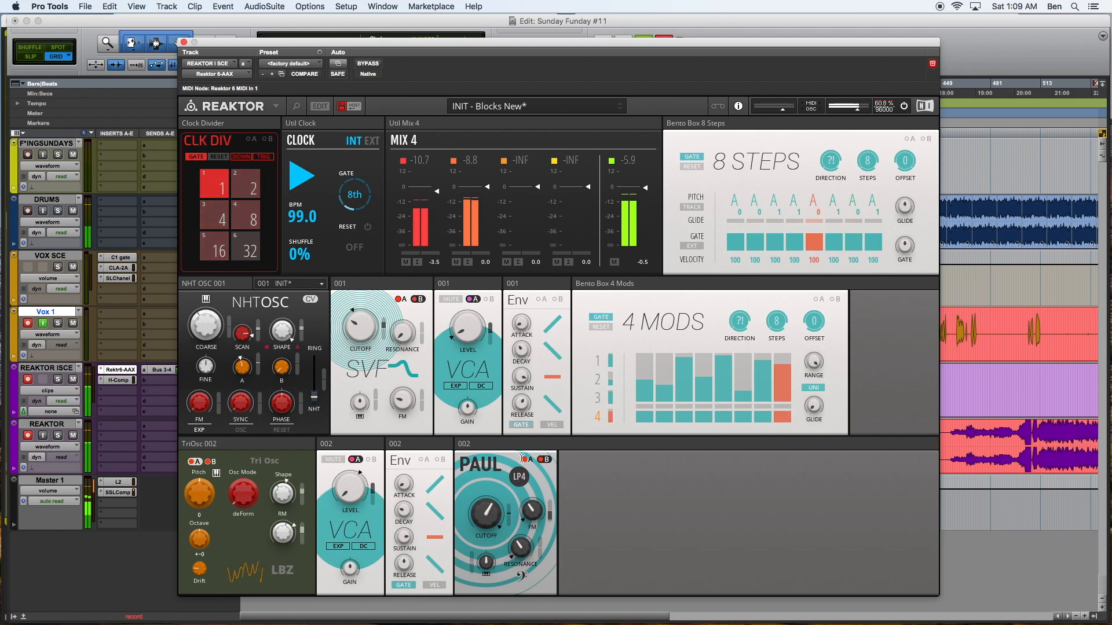
{"action": "left_click", "coordinate": [544, 460]}
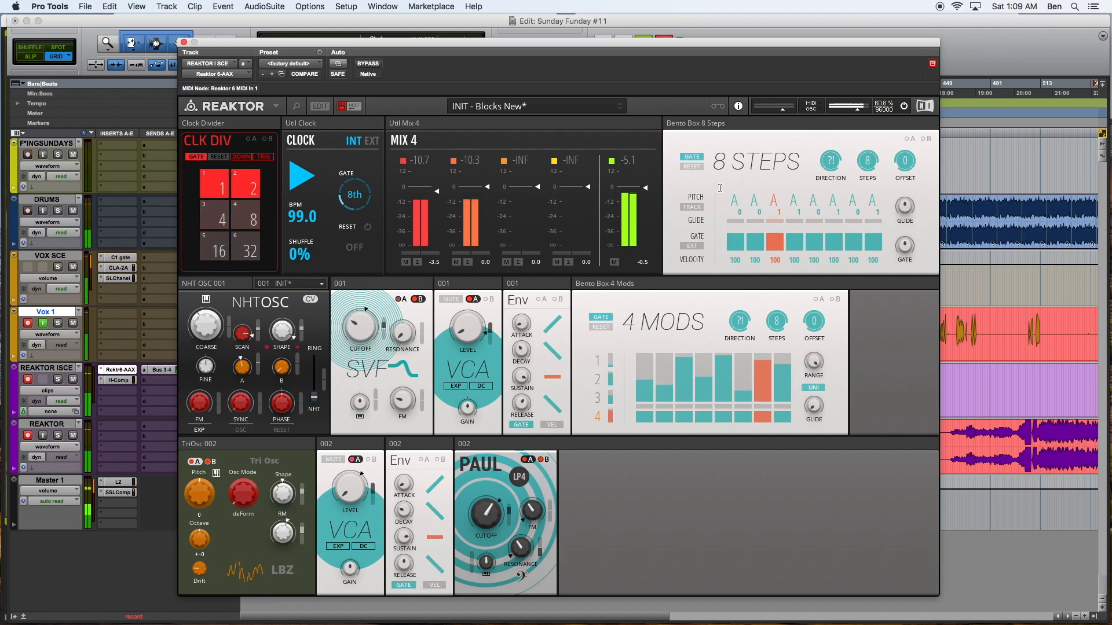
Lower the mixer's master level to -9.9 dB
{"action": "left_click_drag", "start_coordinate": [647, 185], "coordinate": [647, 207]}
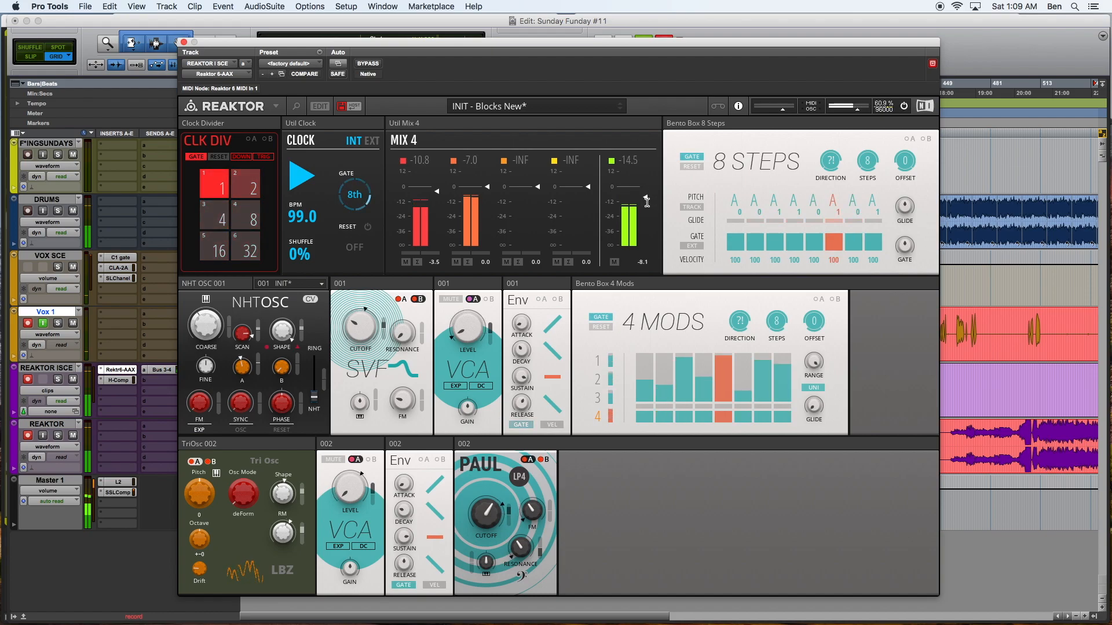
{"action": "left_click_drag", "start_coordinate": [647, 203], "coordinate": [647, 204]}
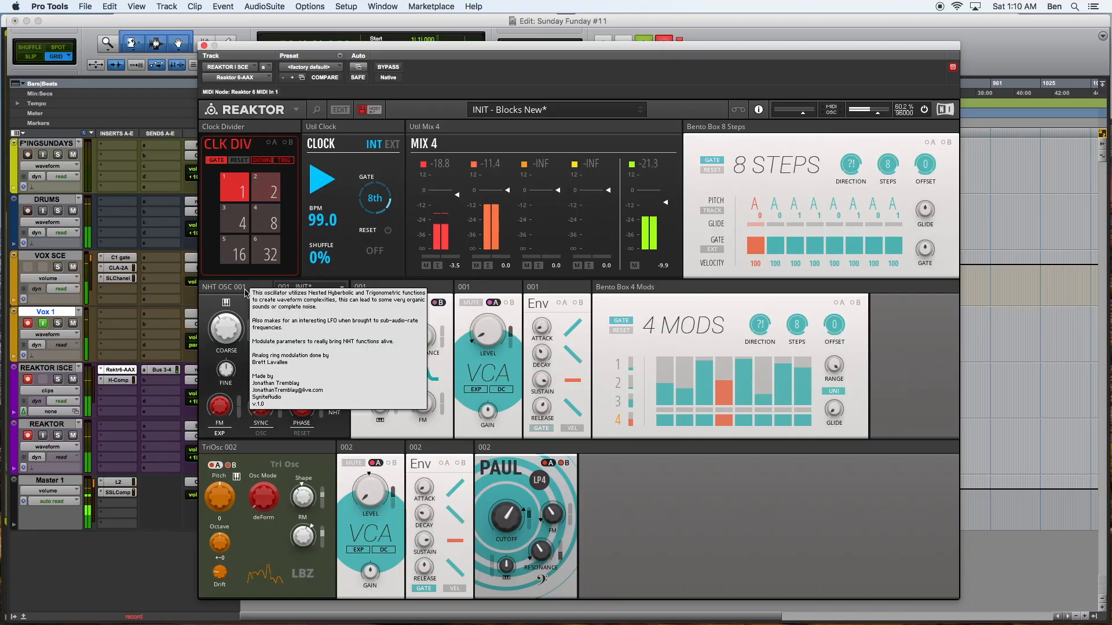
{"action": "mouse_move", "coordinate": [235, 450]}
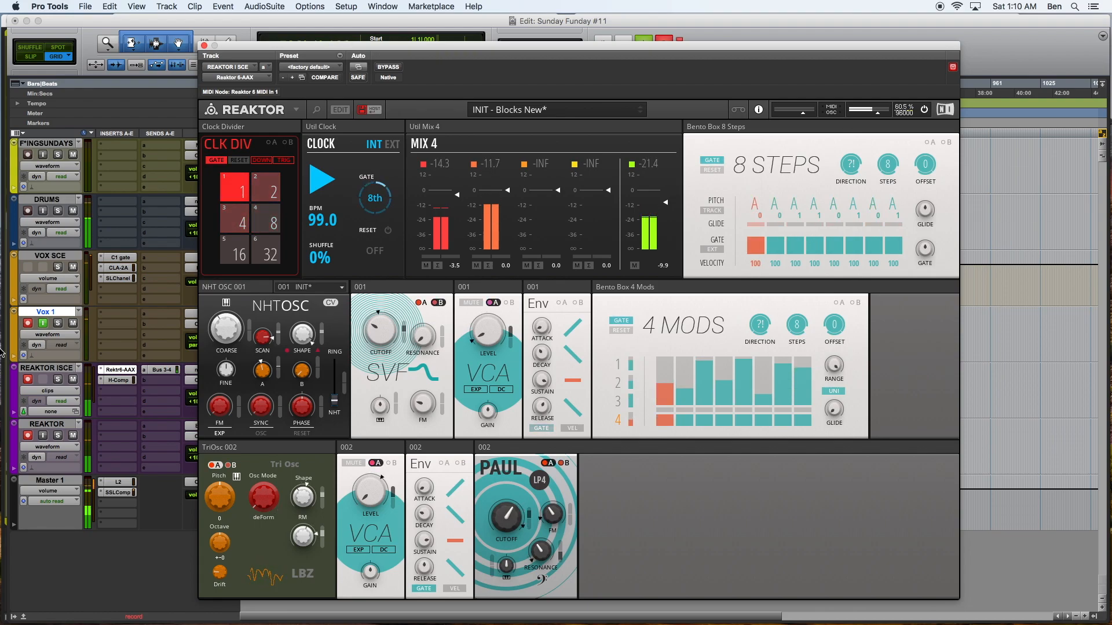
Set the mixer's master level to -5.1 dB and move the plug-in window down to uncover the session's tracks
{"action": "left_click_drag", "start_coordinate": [438, 54], "coordinate": [415, 57]}
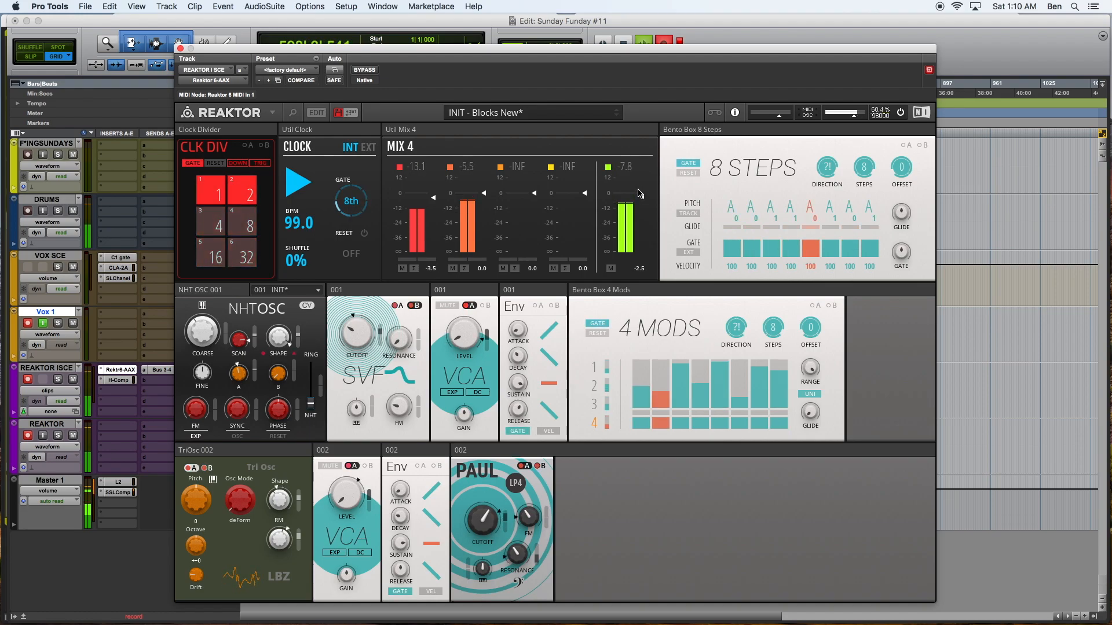
{"action": "left_click_drag", "start_coordinate": [640, 193], "coordinate": [643, 203]}
{"action": "left_click_drag", "start_coordinate": [405, 52], "coordinate": [410, 384]}
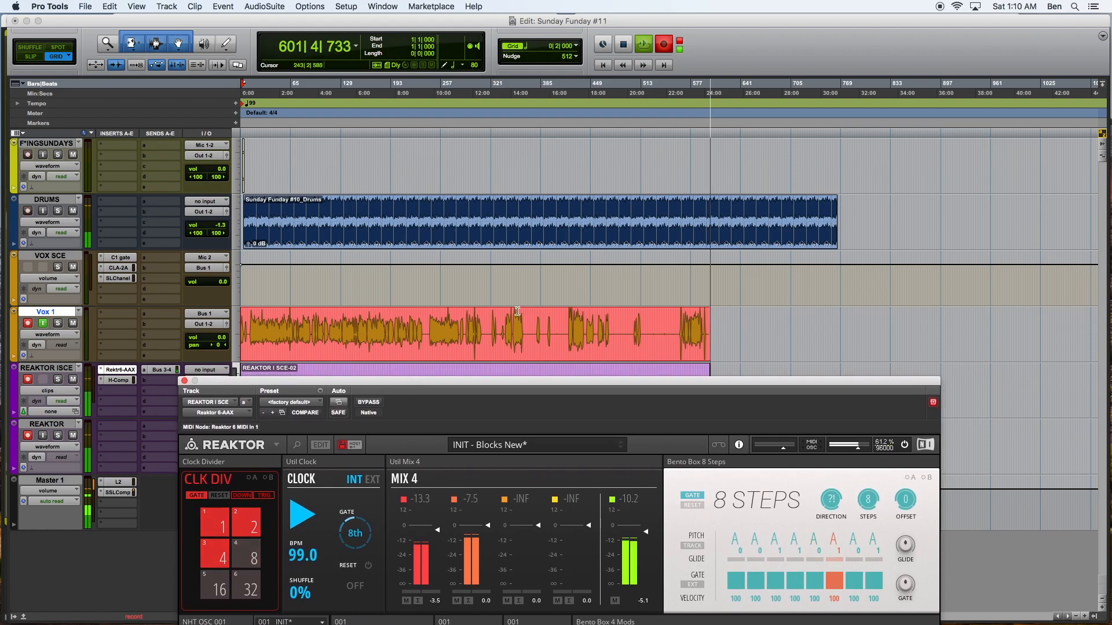